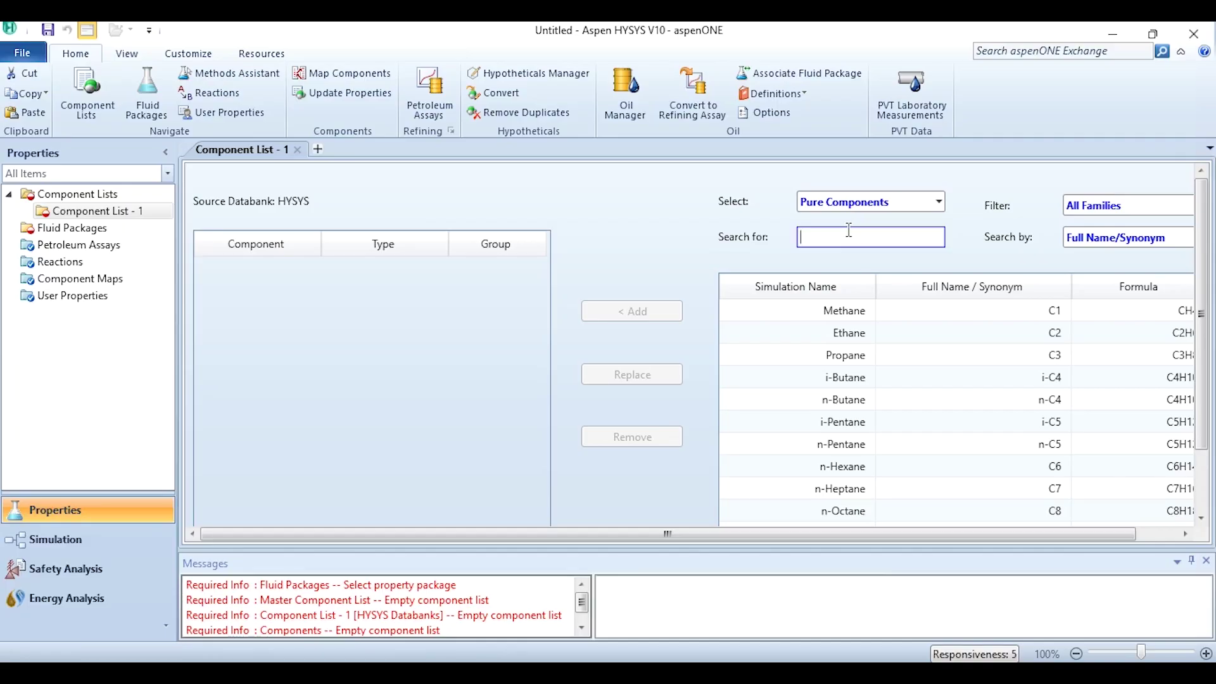
# - Add Nitrogen and Oxygen to the component list
pyautogui.write('N')
pyautogui.press('Return')
pyautogui.write('O')
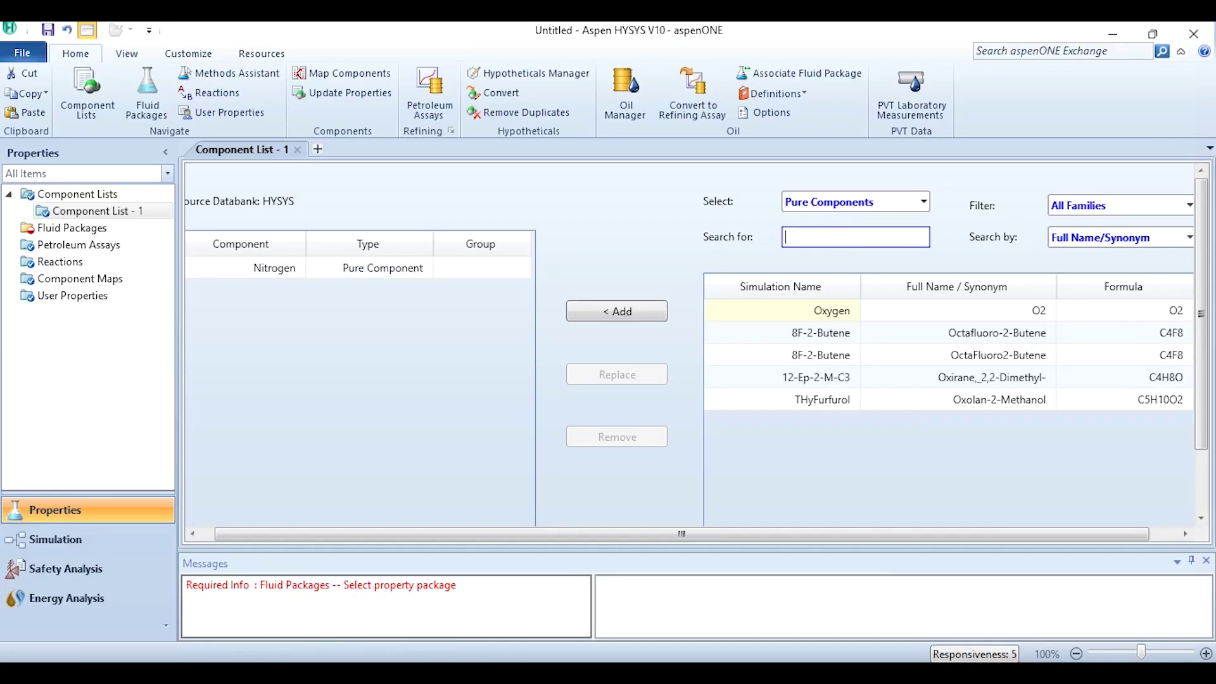
pyautogui.press('Return')
# - Add a Peng-Robinson fluid package and enter the Simulation environment
pyautogui.click(76, 227)
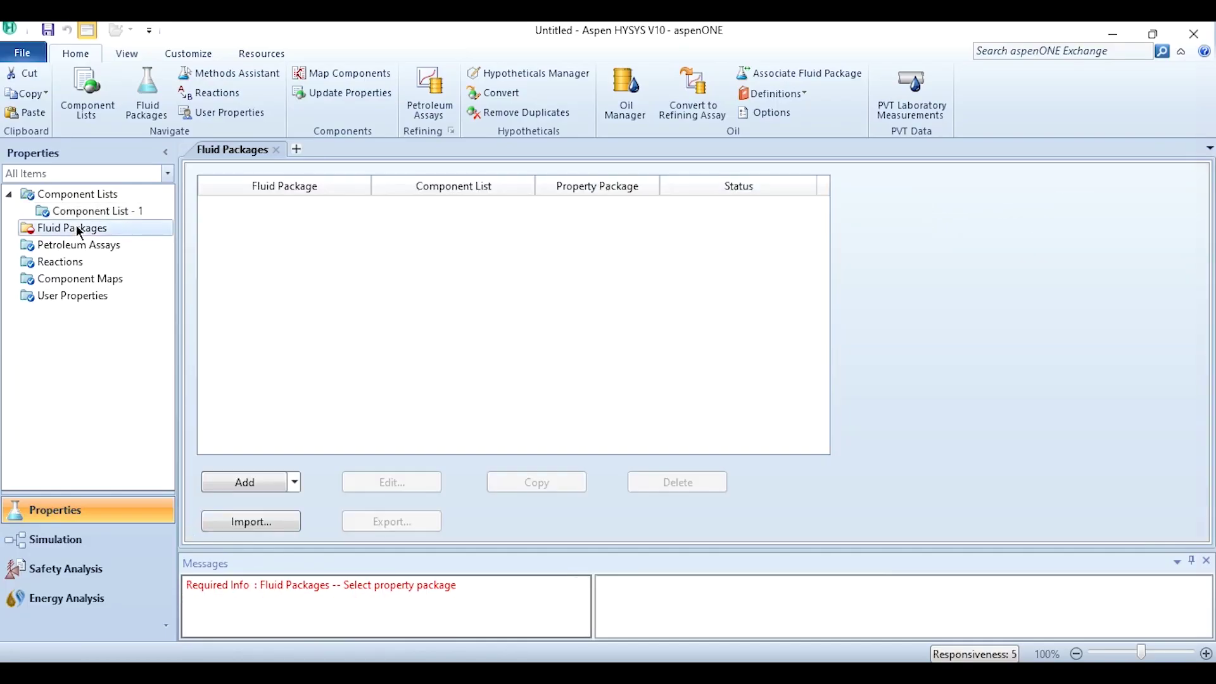
pyautogui.click(266, 491)
pyautogui.click(366, 418)
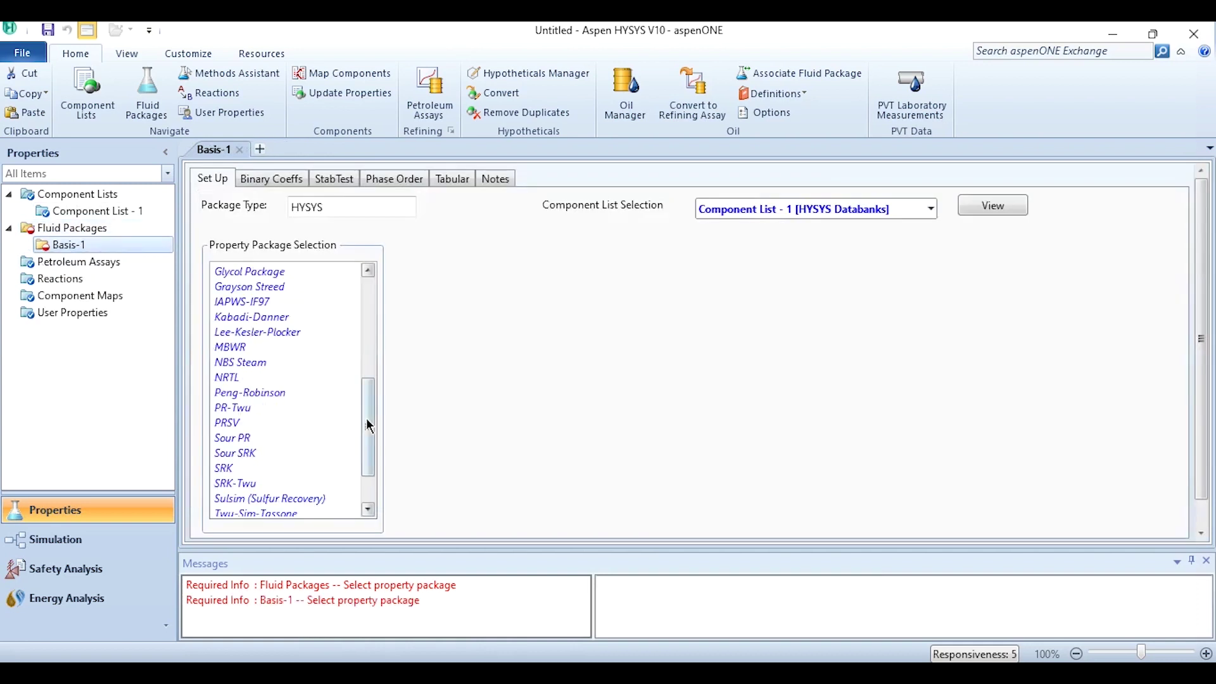
pyautogui.click(267, 393)
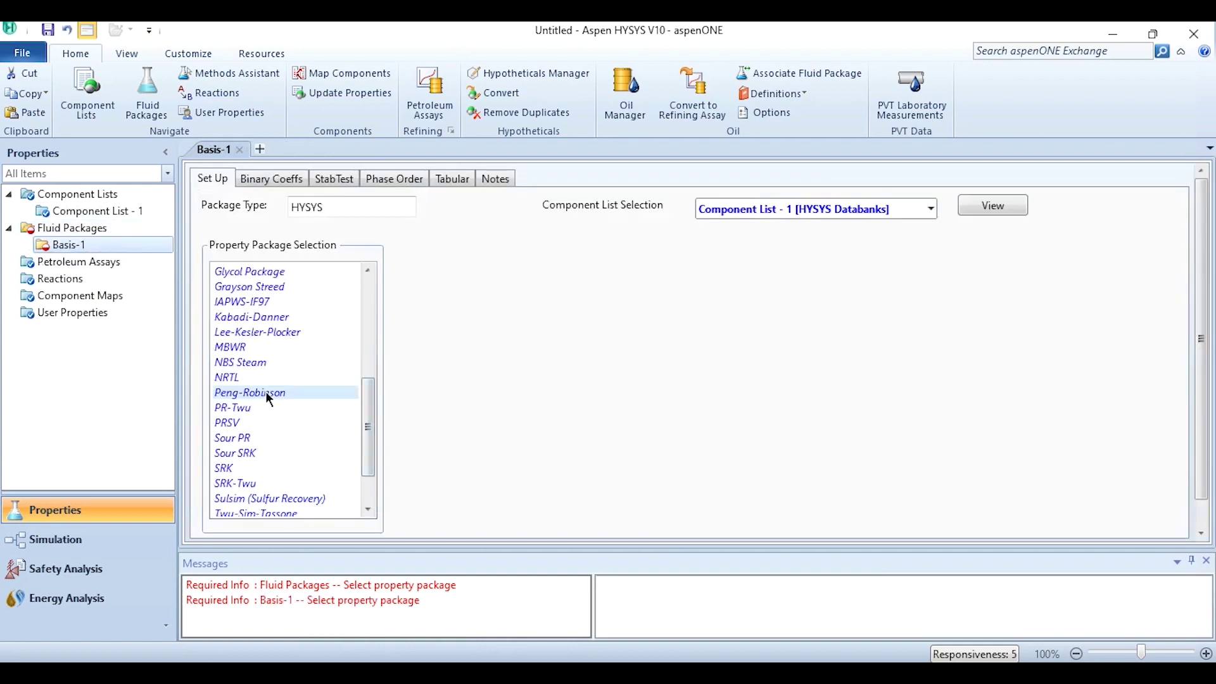
pyautogui.click(120, 543)
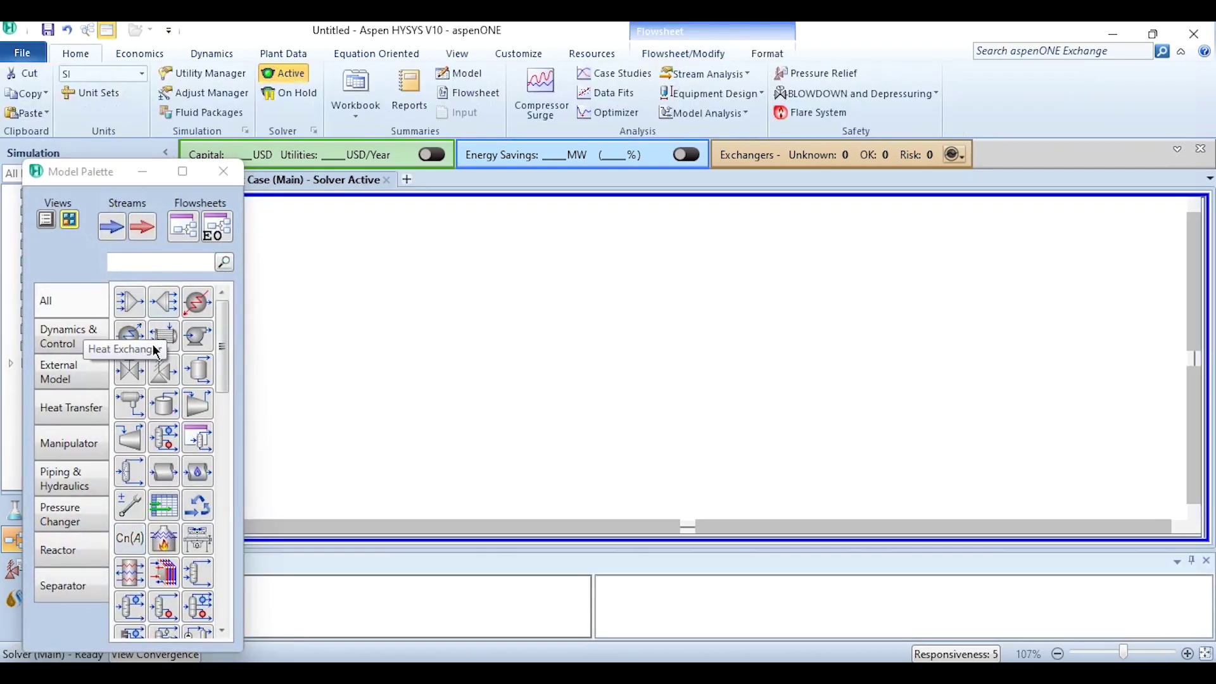
# - Place a compressor on the flowsheet and name it 'Compressor'
pyautogui.click(193, 402)
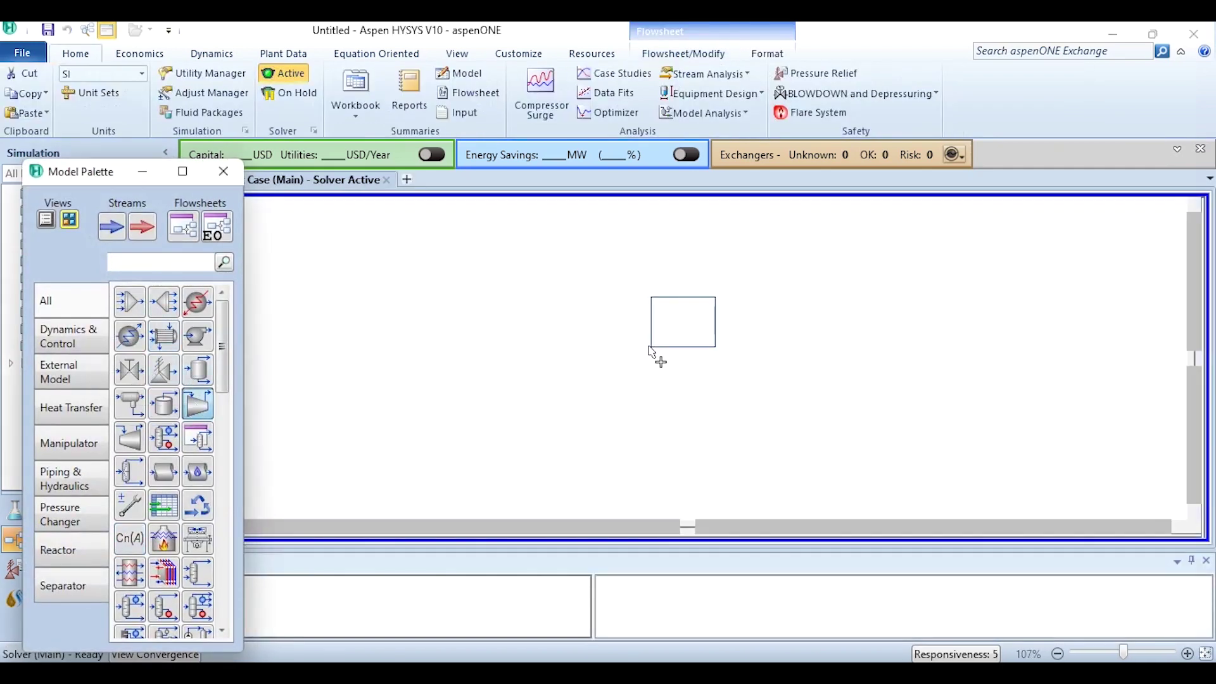
pyautogui.click(629, 352)
pyautogui.moveTo(472, 211); pyautogui.dragTo(653, 91)
pyautogui.doubleClick(509, 142)
pyautogui.write('Compre')
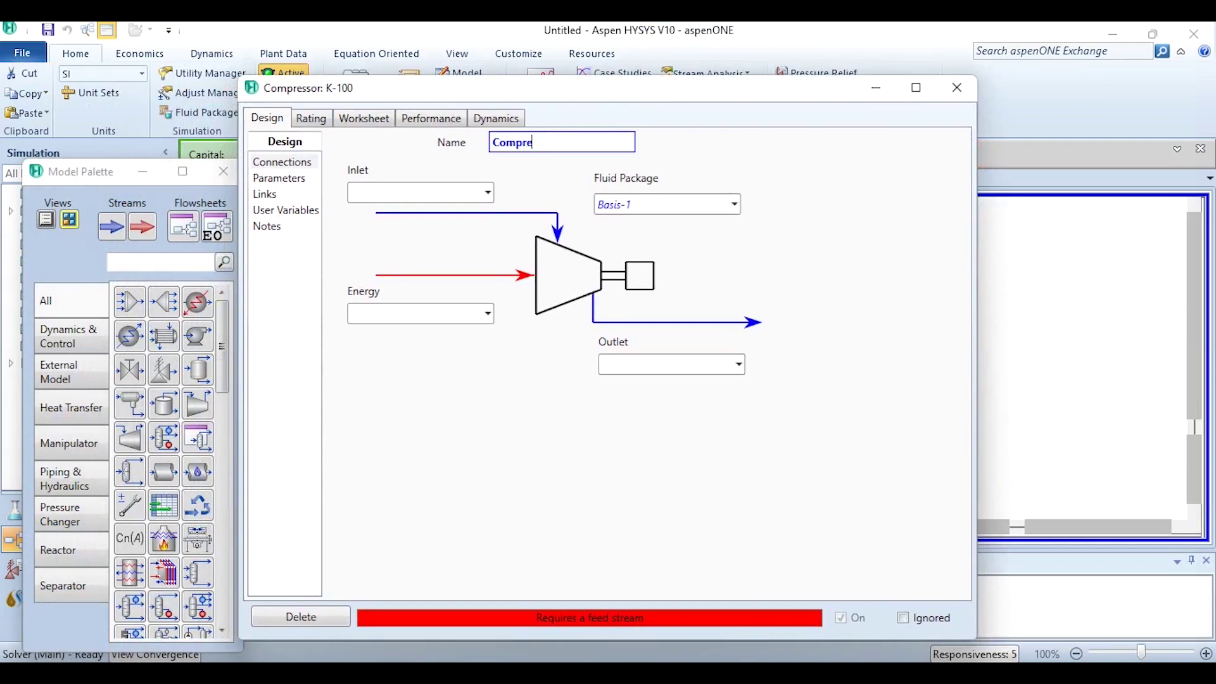
pyautogui.write('ssor')
pyautogui.press('Tab')
# - Connect inlet 'Feed Air', outlet 'Compressed Air' and energy stream 'Power Produced'
pyautogui.write('Feed Air')
pyautogui.press('Return')
pyautogui.click(640, 362)
pyautogui.write('Compressed Air')
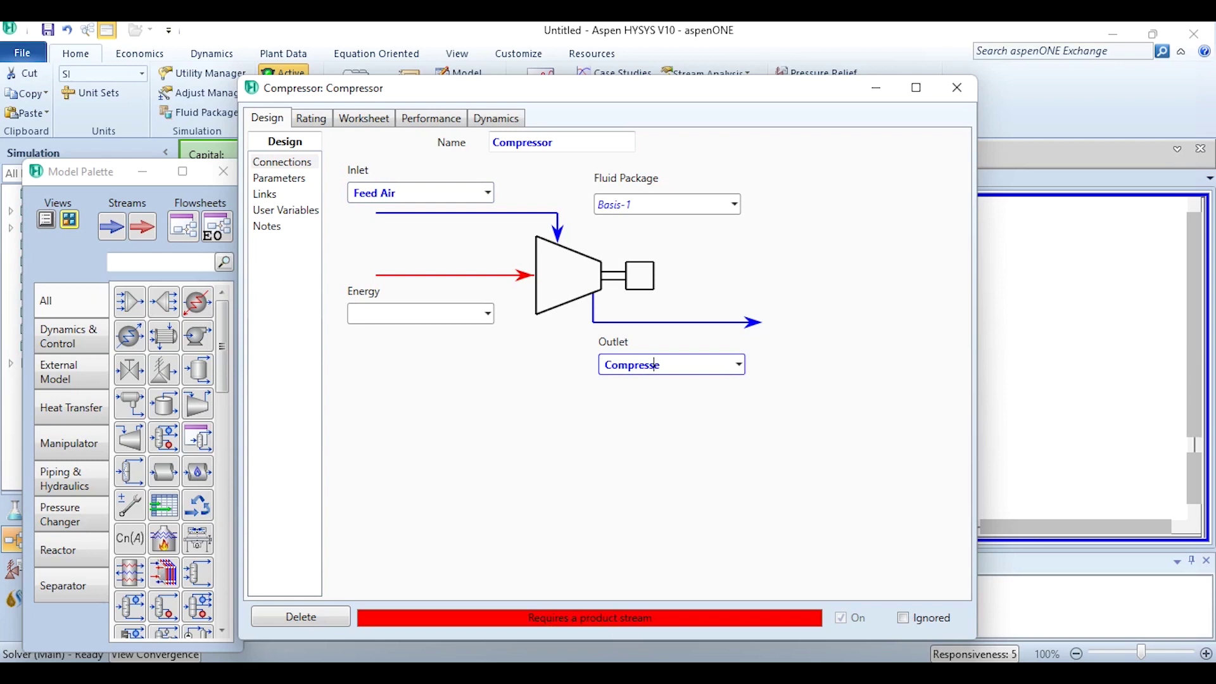
pyautogui.click(413, 318)
pyautogui.write('Power Produced')
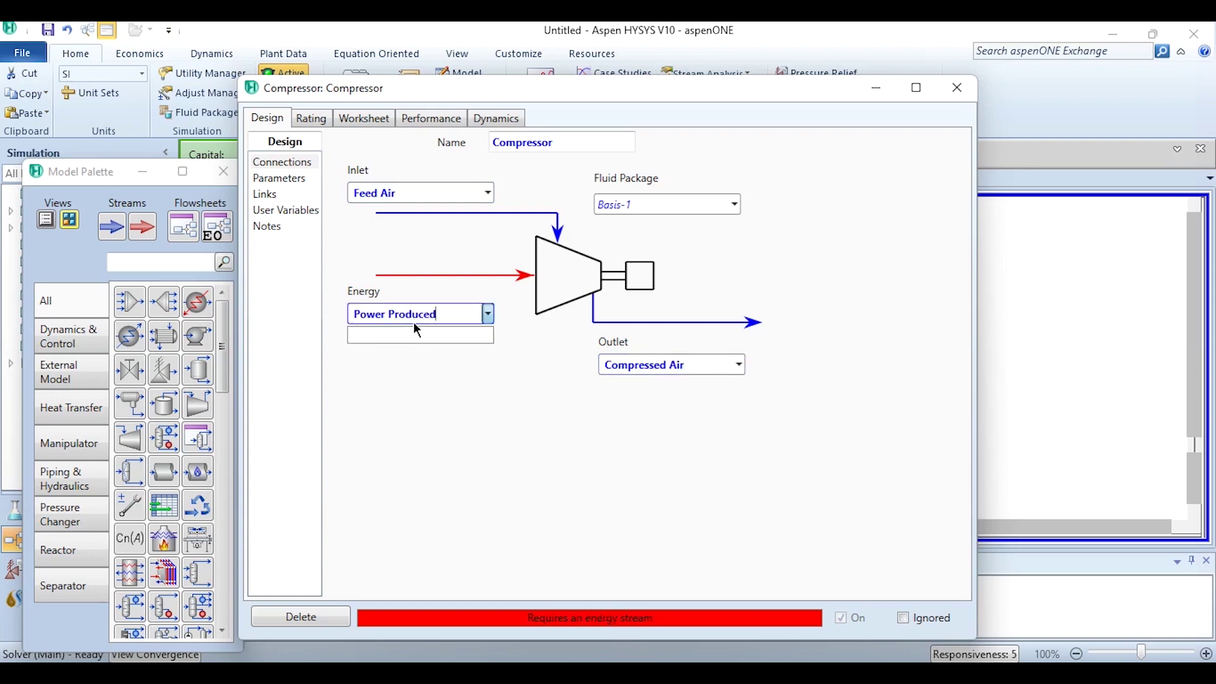
pyautogui.press('Return')
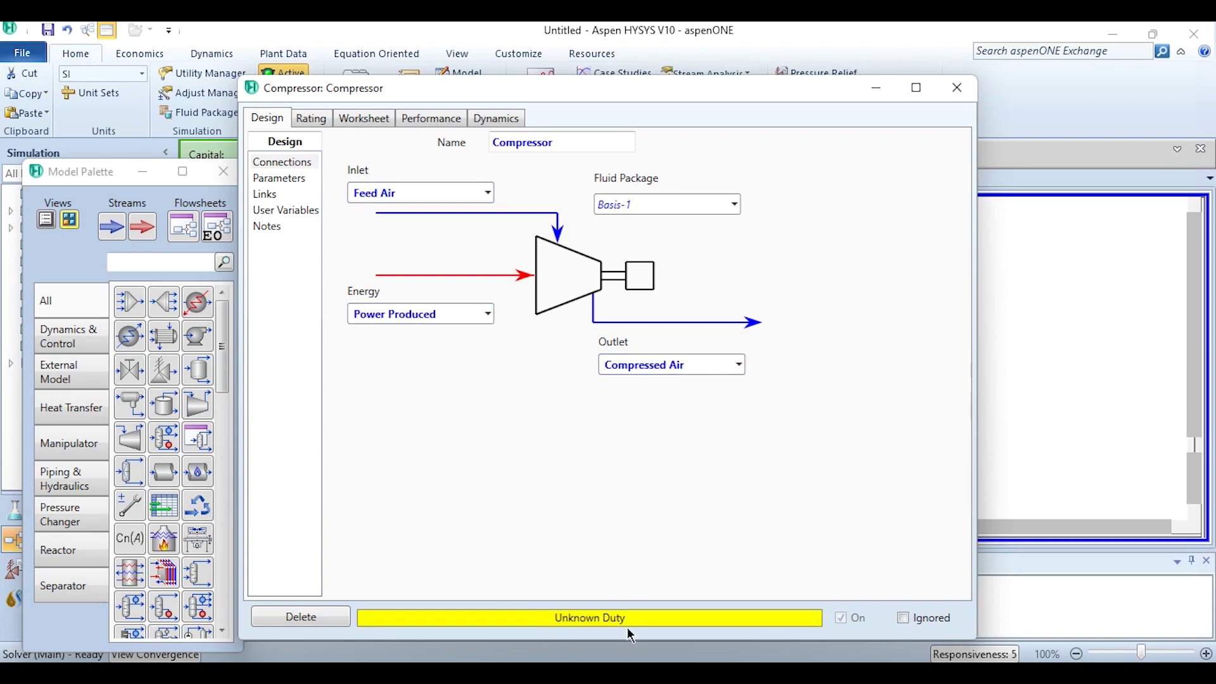
# - Set Feed Air to 25 °C, 101.3 kPa and 100 kgmole/h
pyautogui.click(359, 117)
pyautogui.click(586, 177)
pyautogui.write('25')
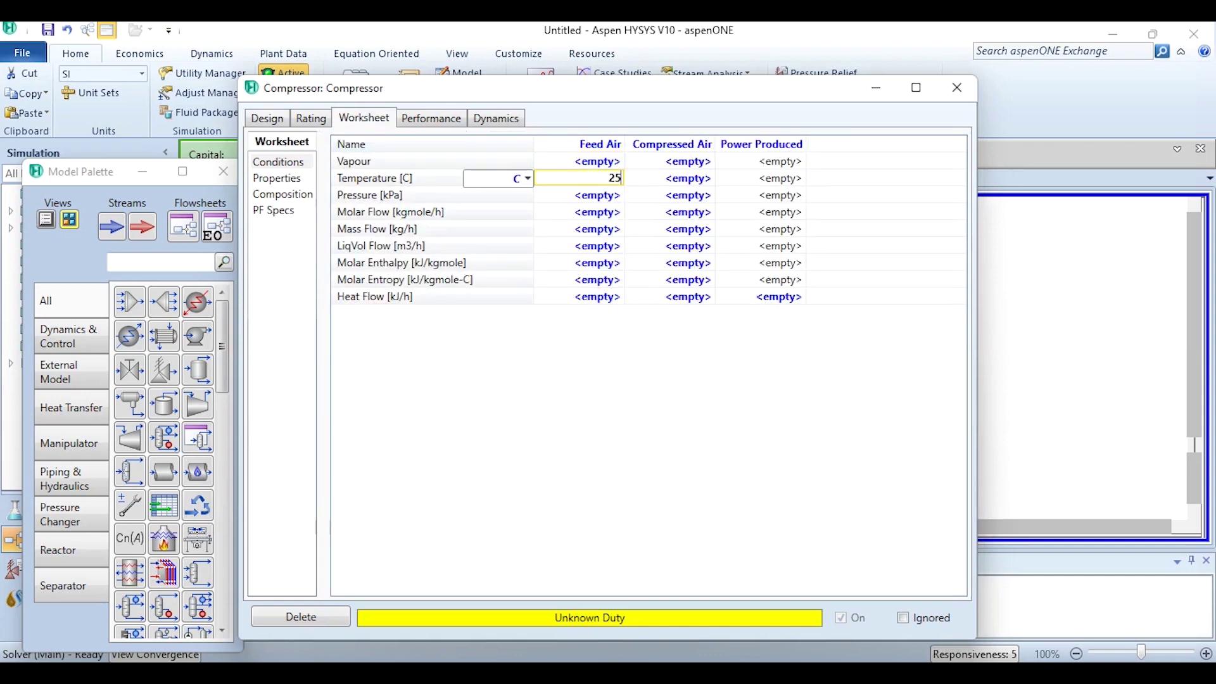
pyautogui.press('Return')
pyautogui.write('101.3')
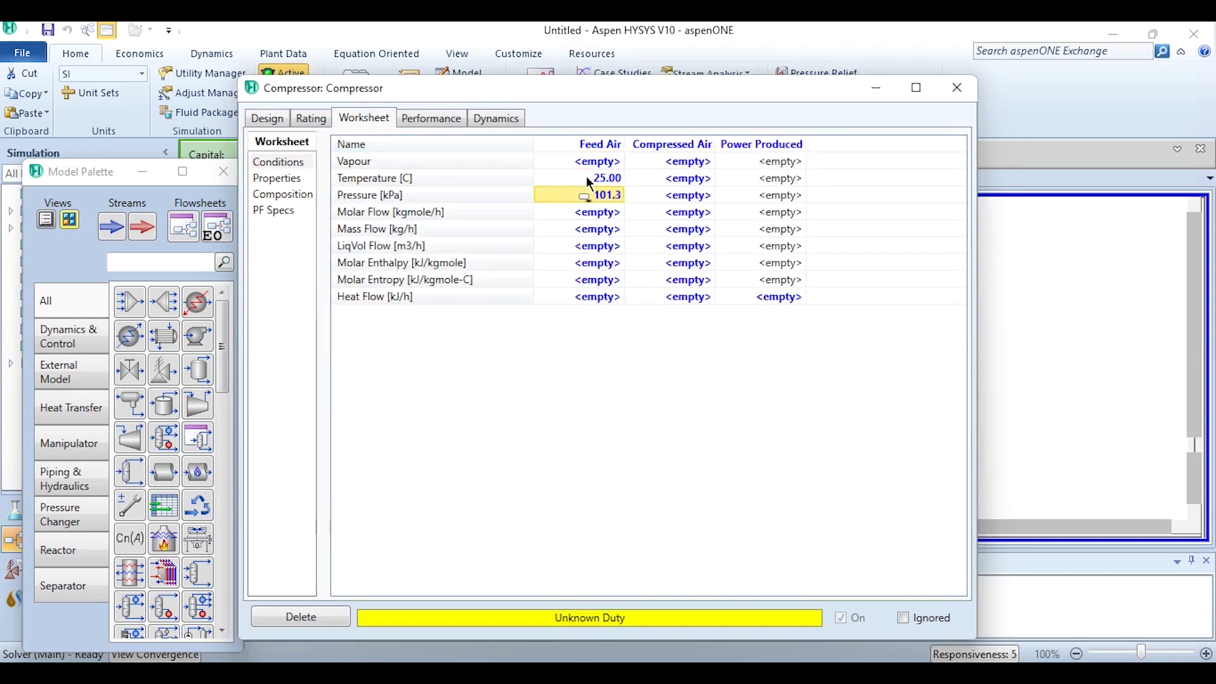
pyautogui.press('Return')
pyautogui.write('100')
pyautogui.press('Return')
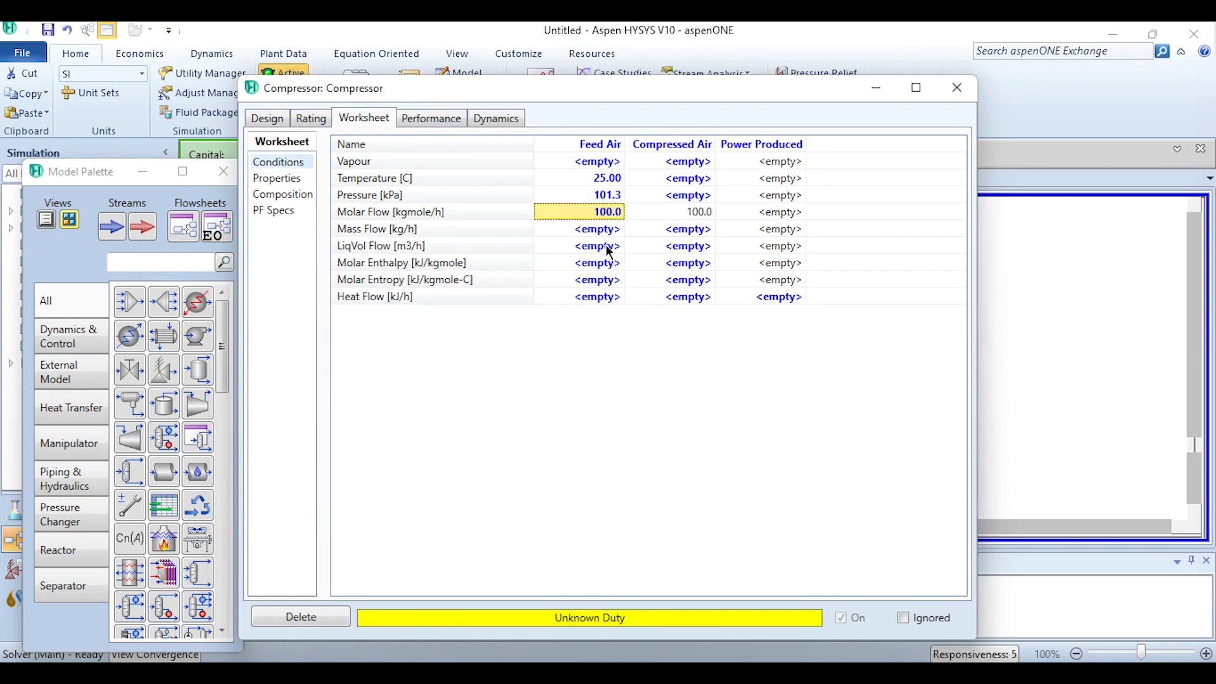
# - Give Feed Air a composition of 0.79 Nitrogen and 0.21 Oxygen
pyautogui.doubleClick(580, 212)
pyautogui.write('0.79')
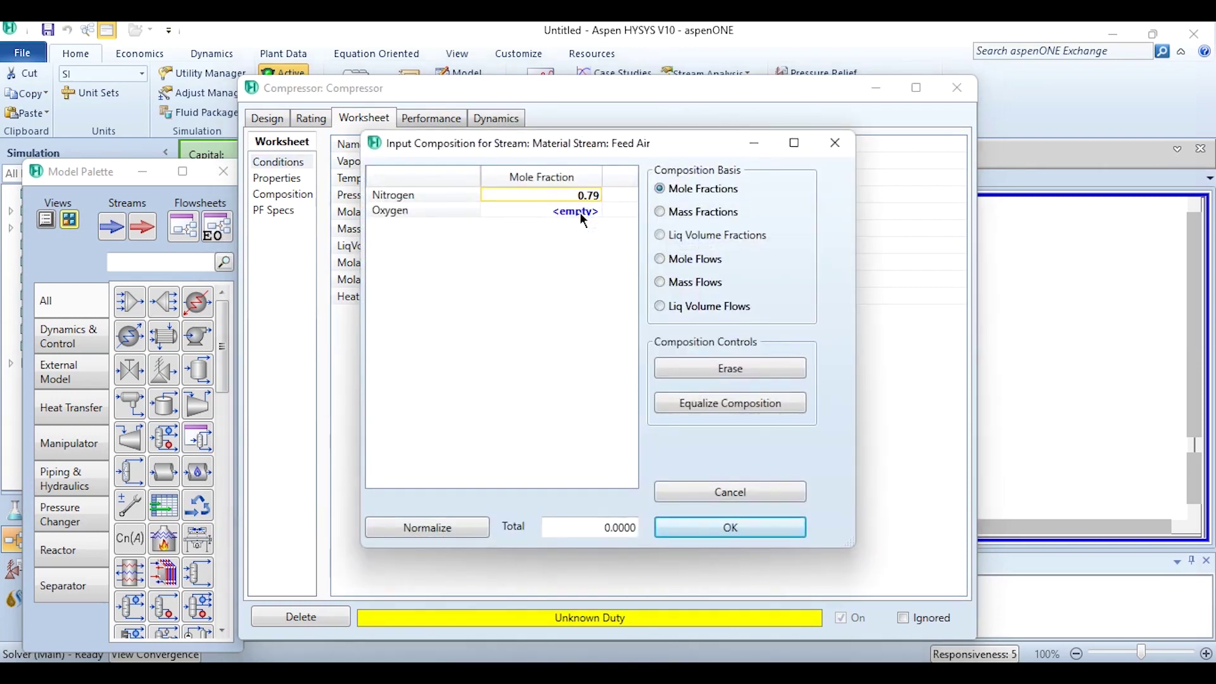
pyautogui.press('Return')
pyautogui.write('0.21')
pyautogui.press('Return')
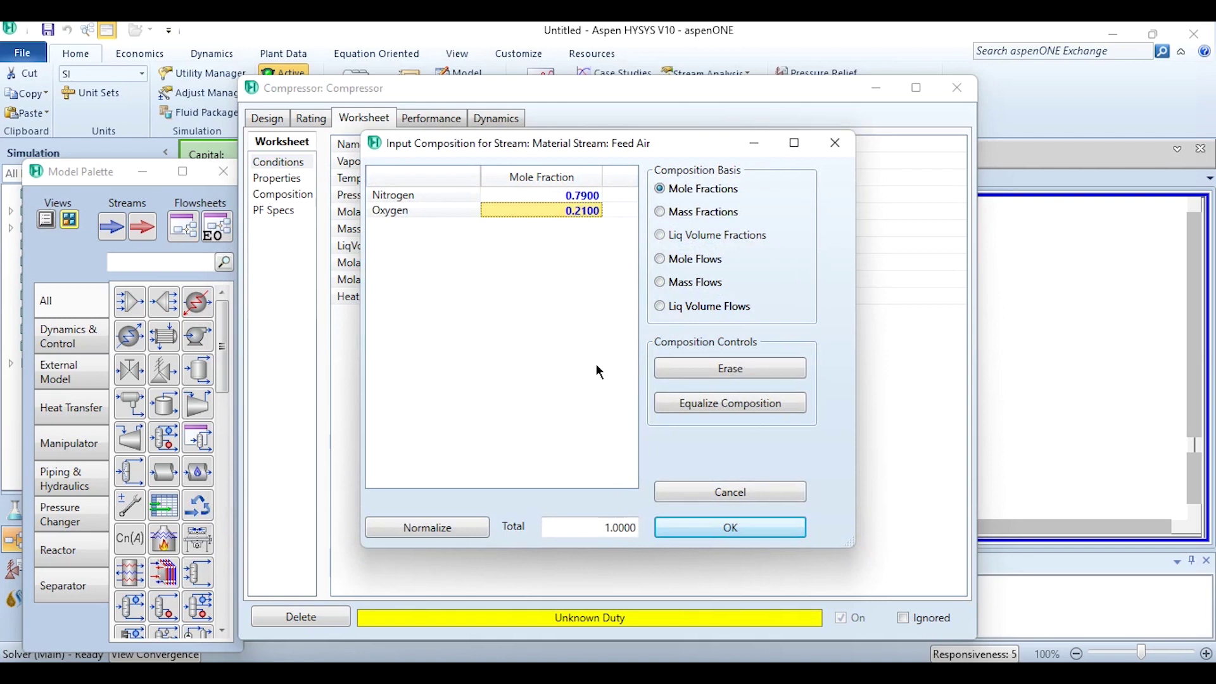
pyautogui.click(658, 537)
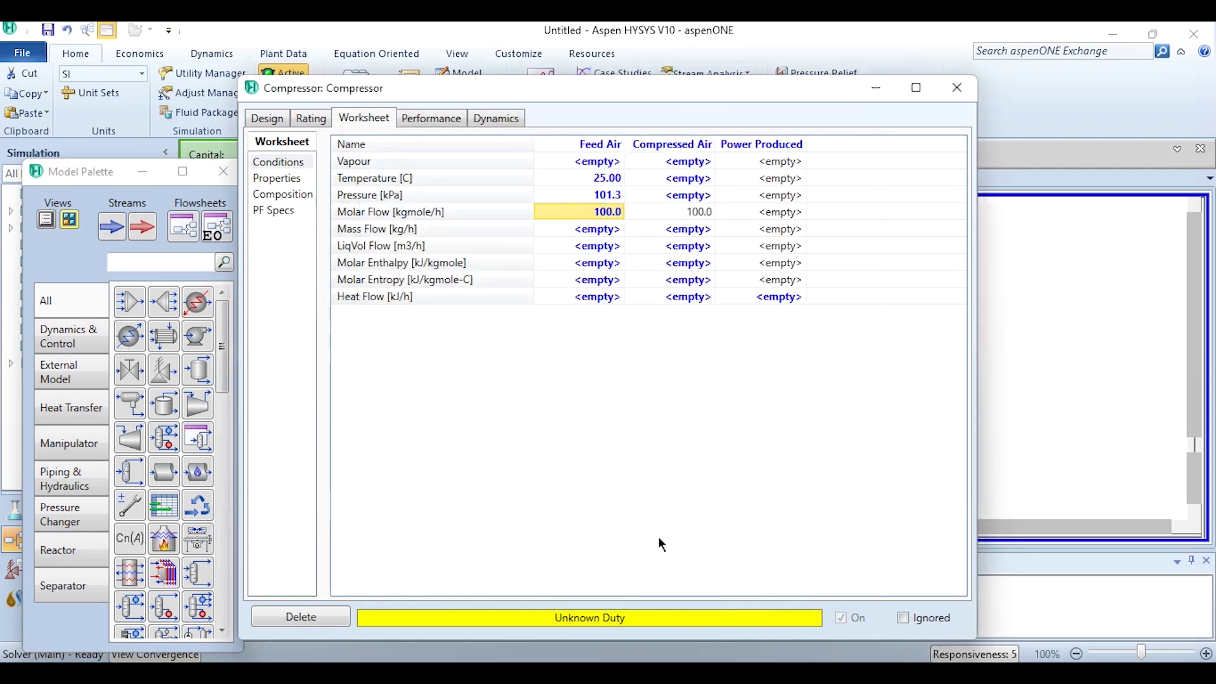
# - Set the Compressed Air outlet pressure to 500 kPa
pyautogui.click(688, 201)
pyautogui.write('500')
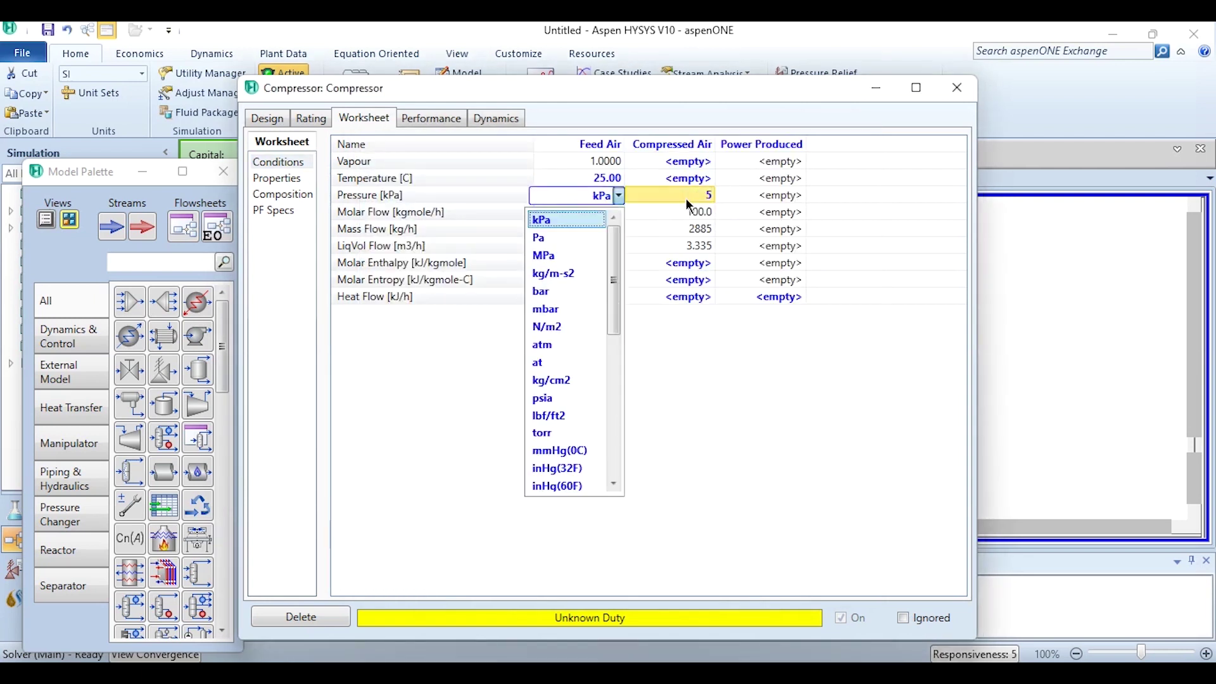
pyautogui.press('Return')
pyautogui.moveTo(823, 89); pyautogui.dragTo(585, 78)
# - Close the compressor window and rearrange the compressor and its three streams on the flowsheet
pyautogui.click(719, 79)
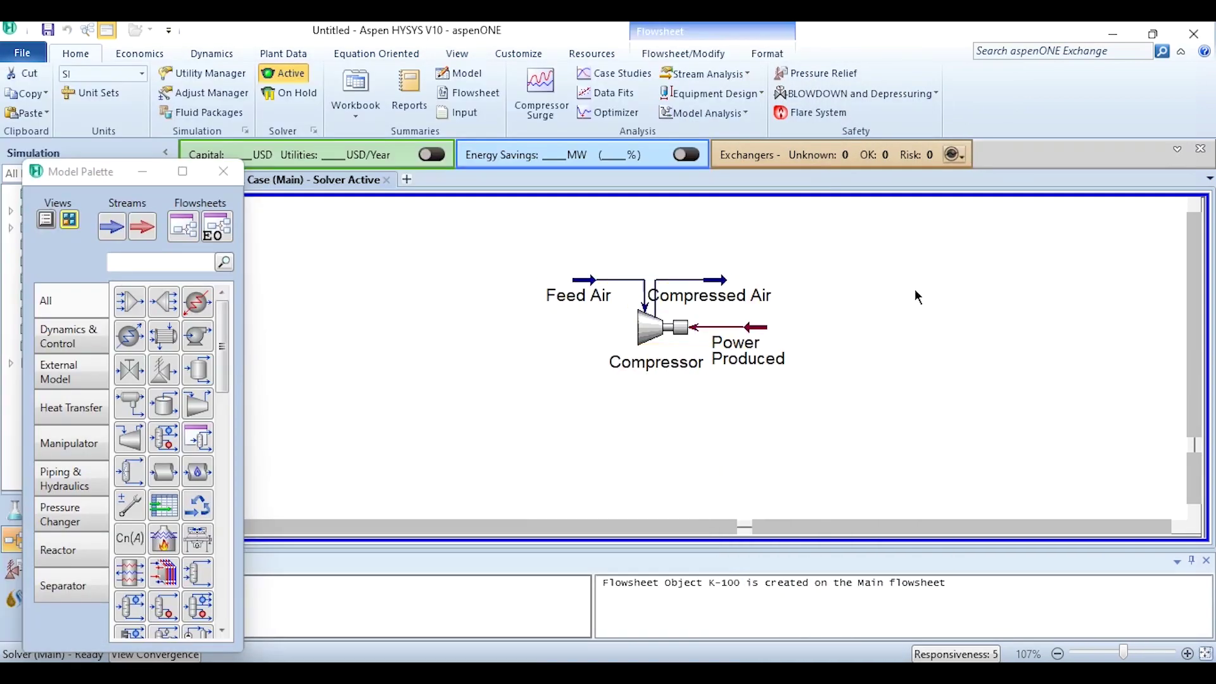
pyautogui.moveTo(526, 259); pyautogui.dragTo(869, 403)
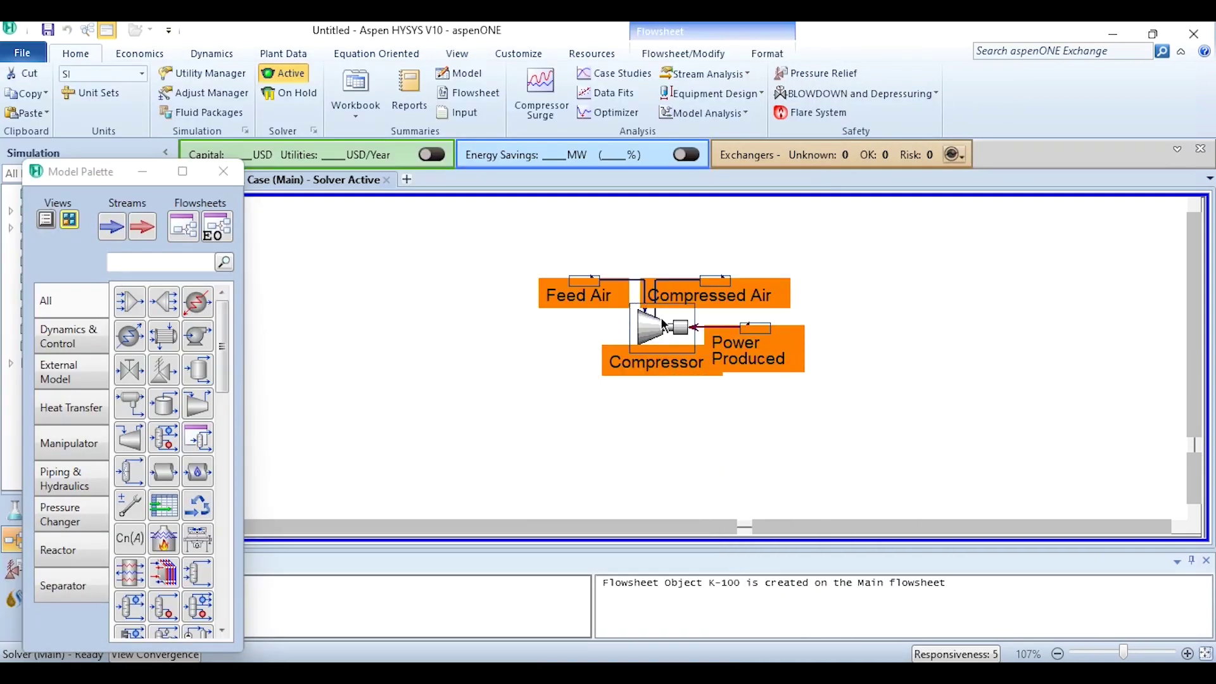
pyautogui.click(689, 309)
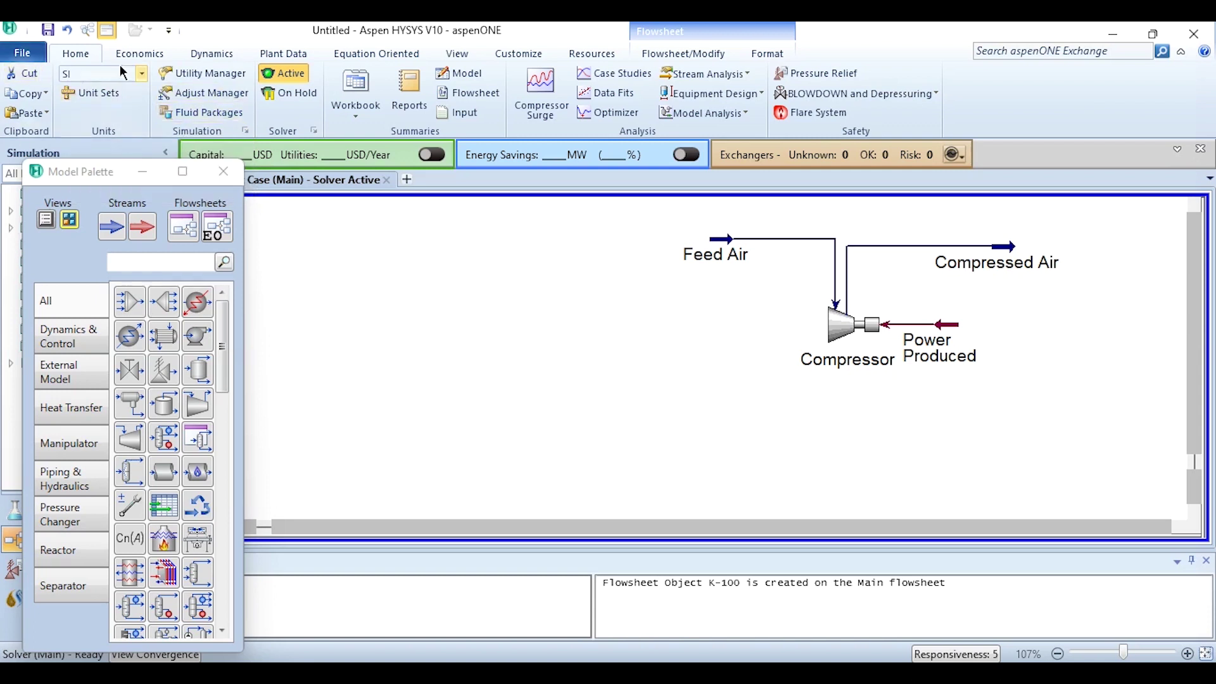
# - Apply the Standard Mass Exergy correlation with a 101.325 kPa reference pressure
pyautogui.click(245, 131)
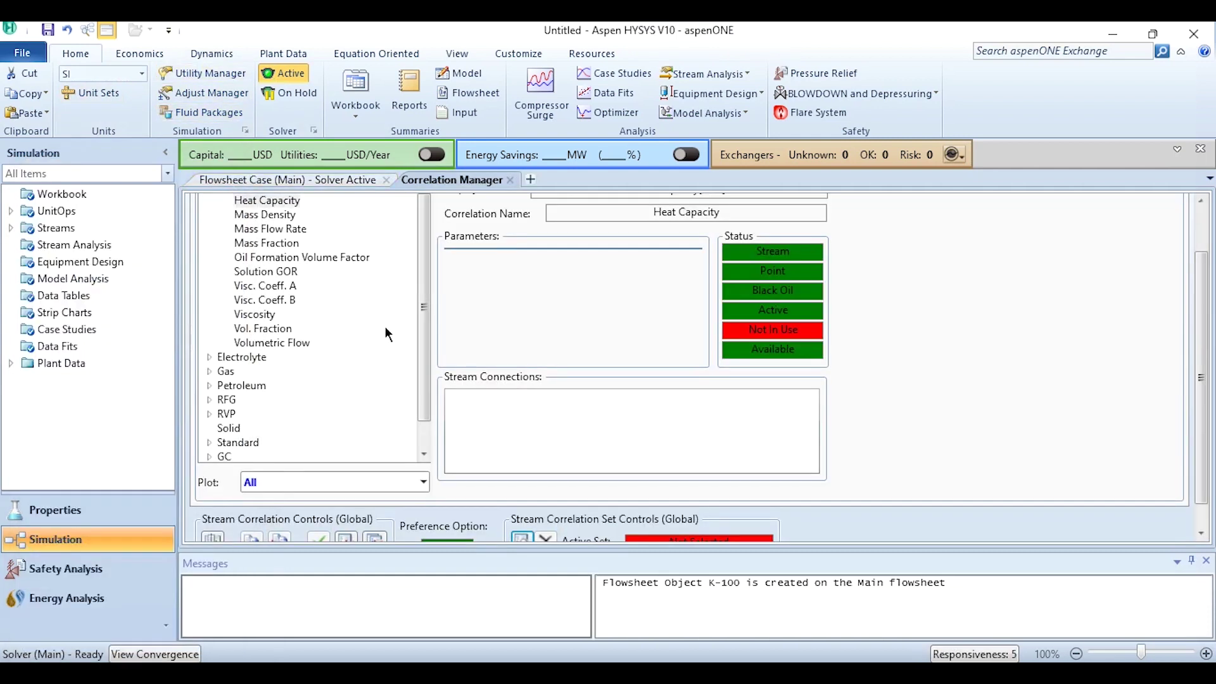
pyautogui.click(209, 443)
pyautogui.moveTo(425, 233); pyautogui.dragTo(422, 366)
pyautogui.click(271, 329)
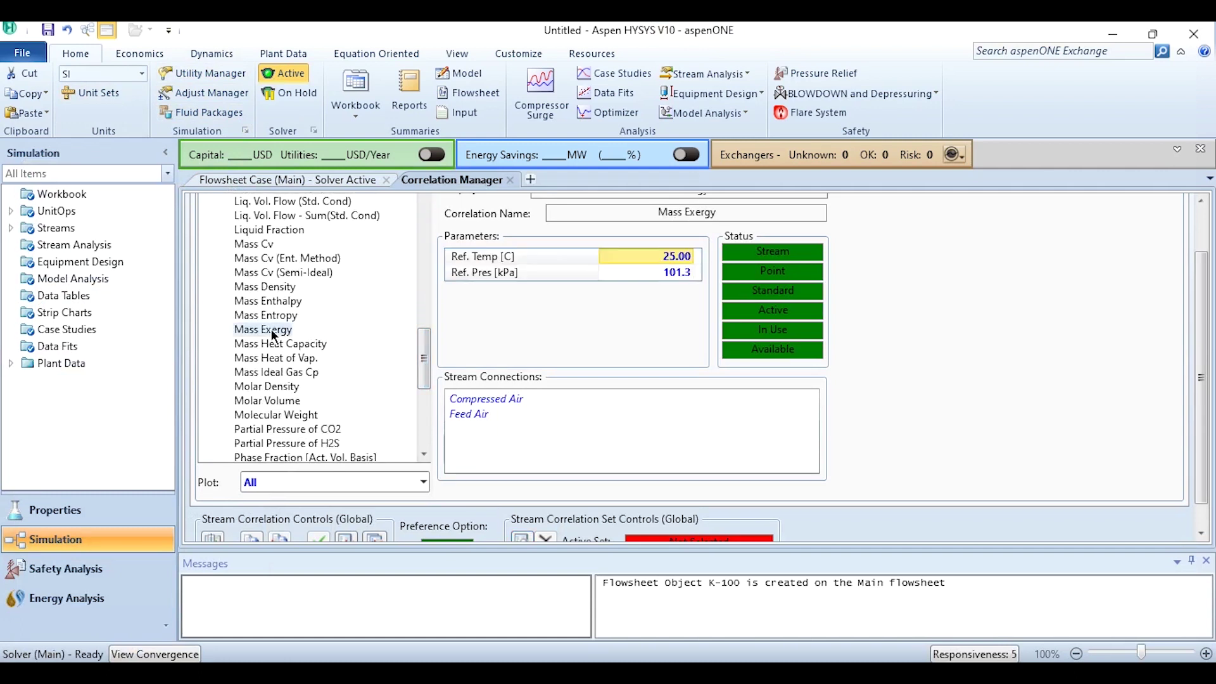
pyautogui.moveTo(1206, 283); pyautogui.dragTo(1206, 240)
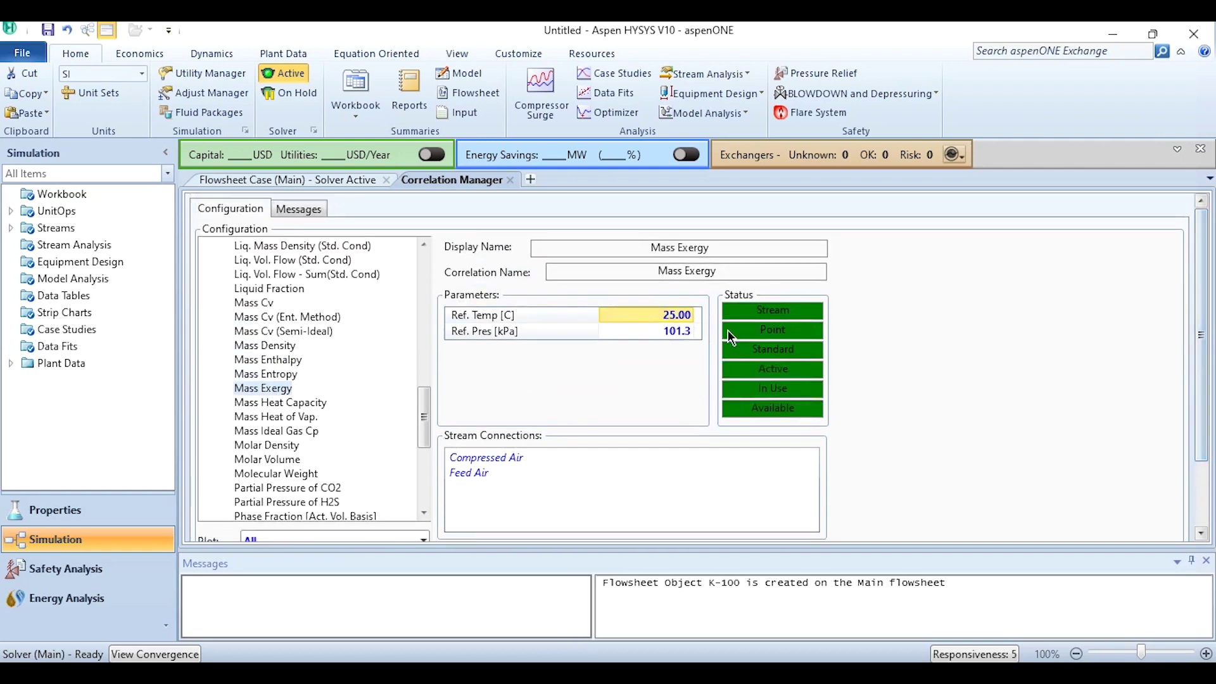
pyautogui.click(669, 331)
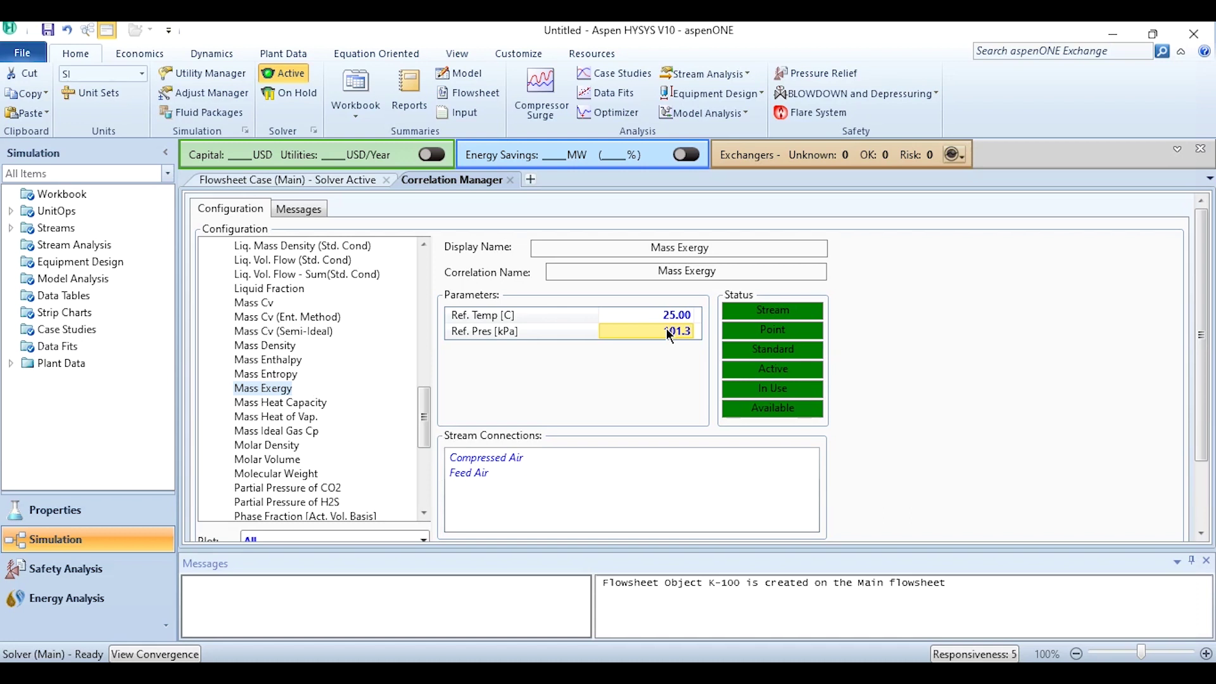
pyautogui.write('101.325')
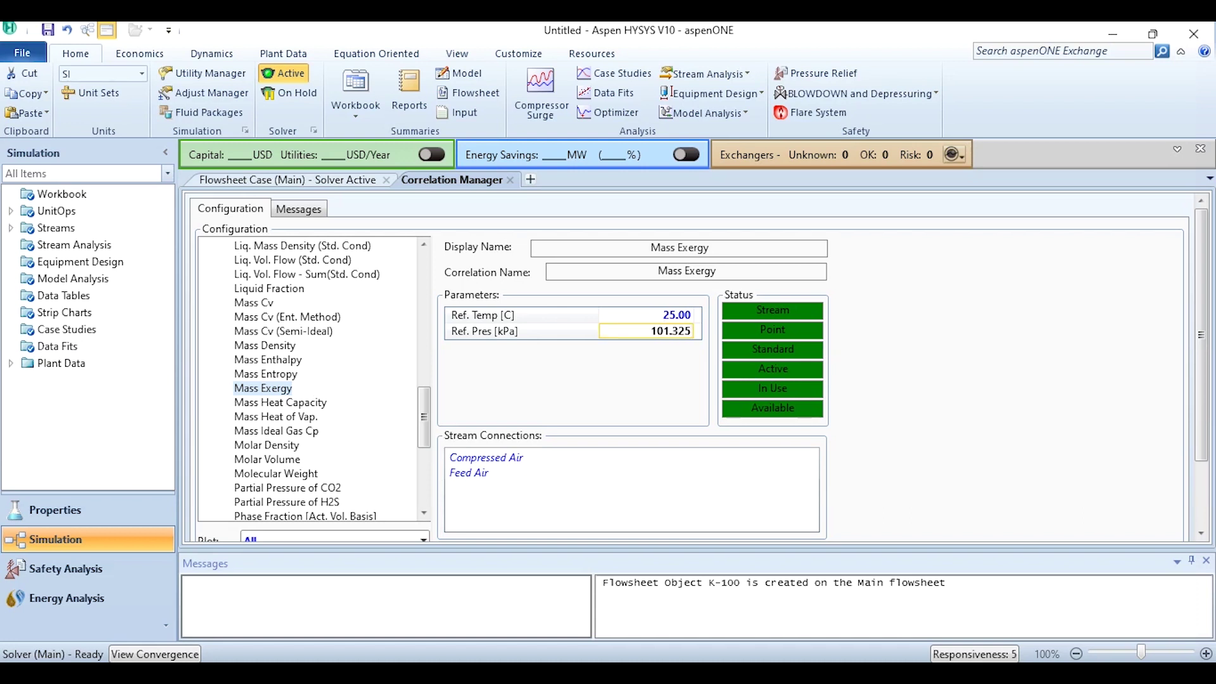
pyautogui.press('Return')
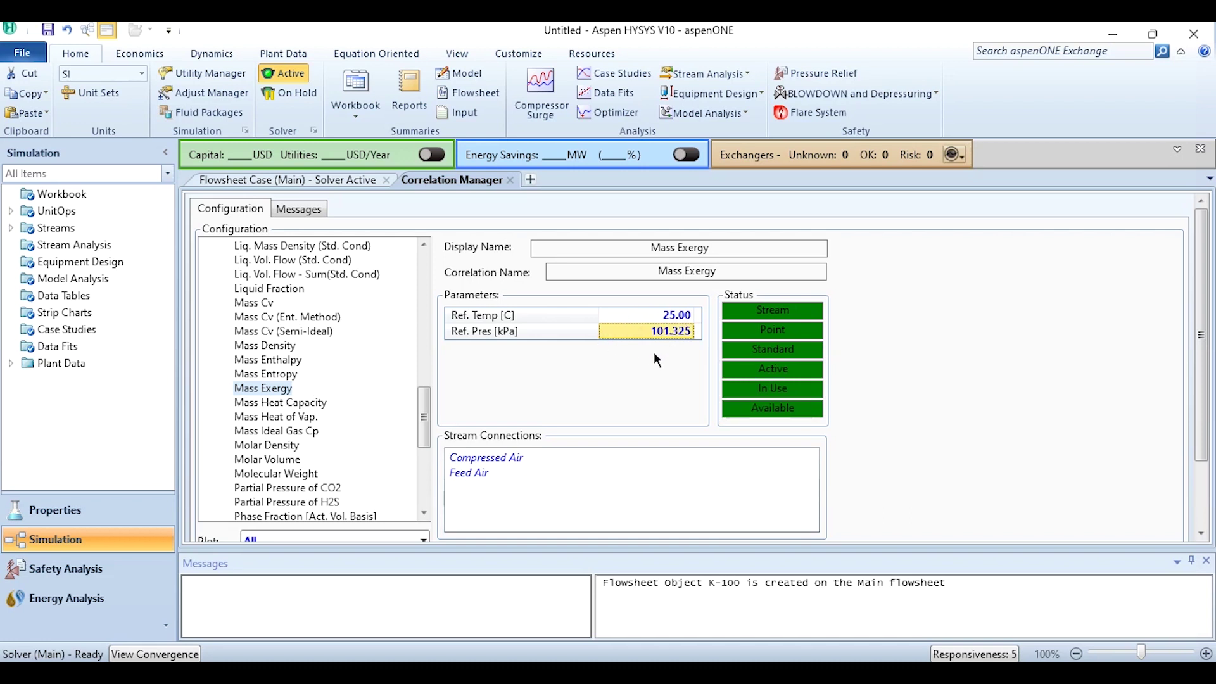
pyautogui.click(265, 178)
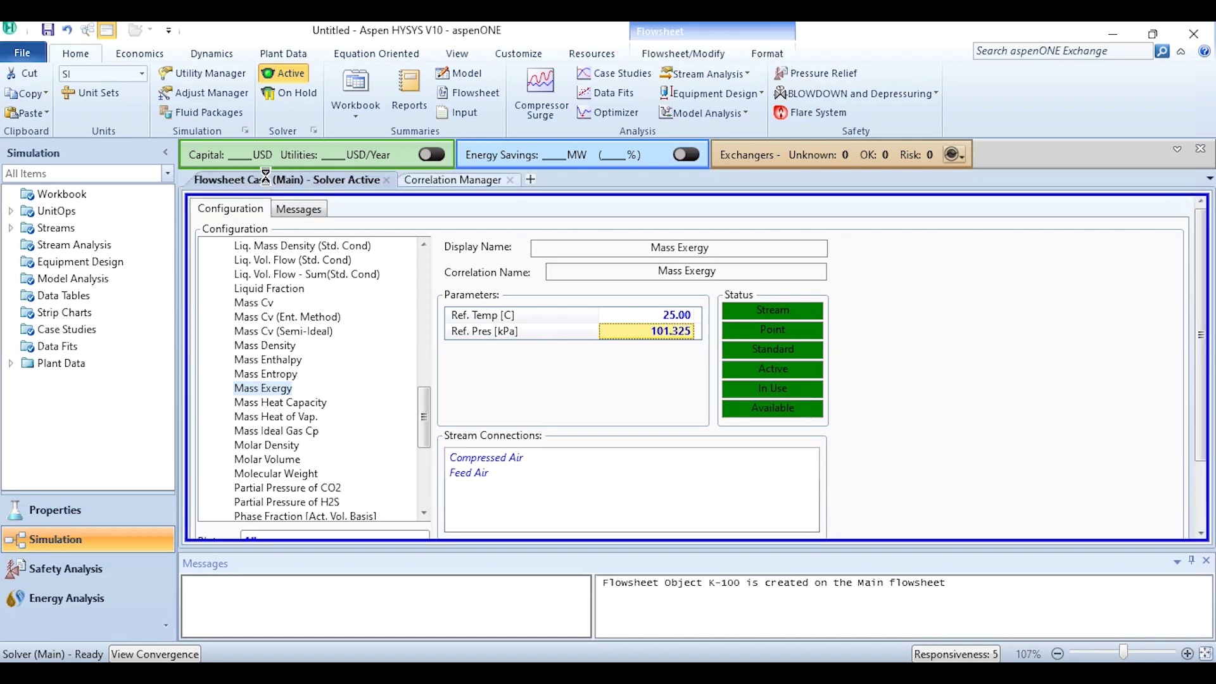
# - Read mass exergy (-2.896e-006, 196.2 kJ/kg) and 2885 kg/h mass flow on the compressor worksheet
pyautogui.doubleClick(845, 326)
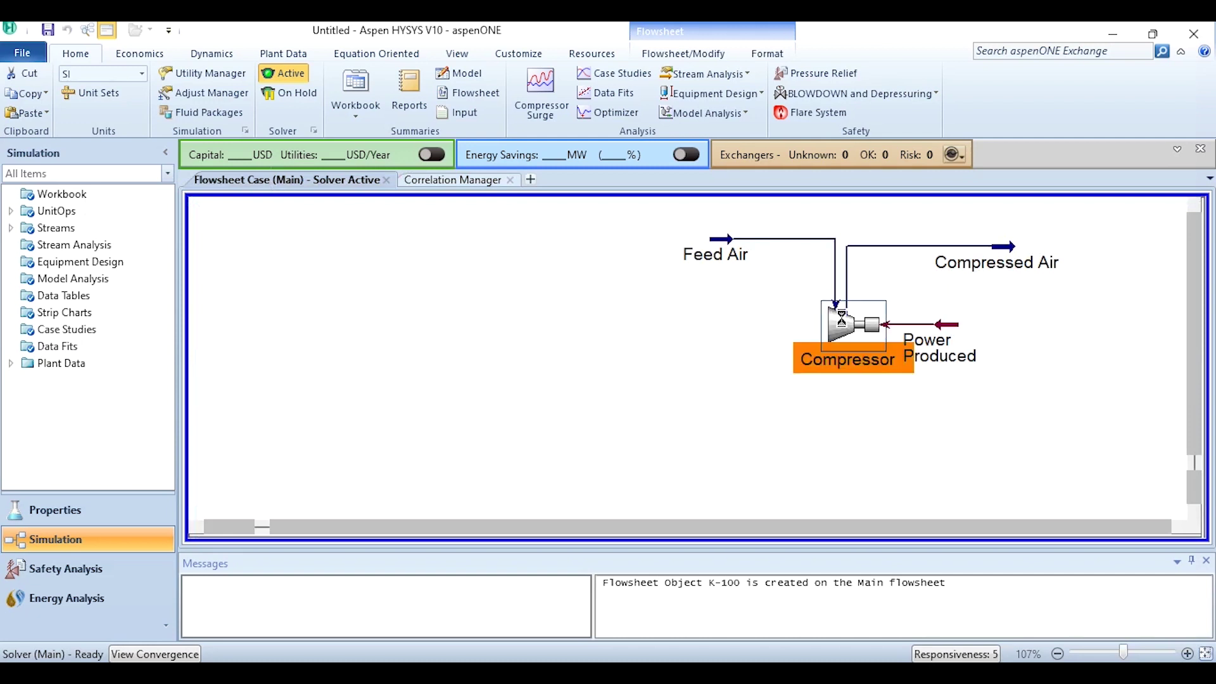
pyautogui.doubleClick(596, 238)
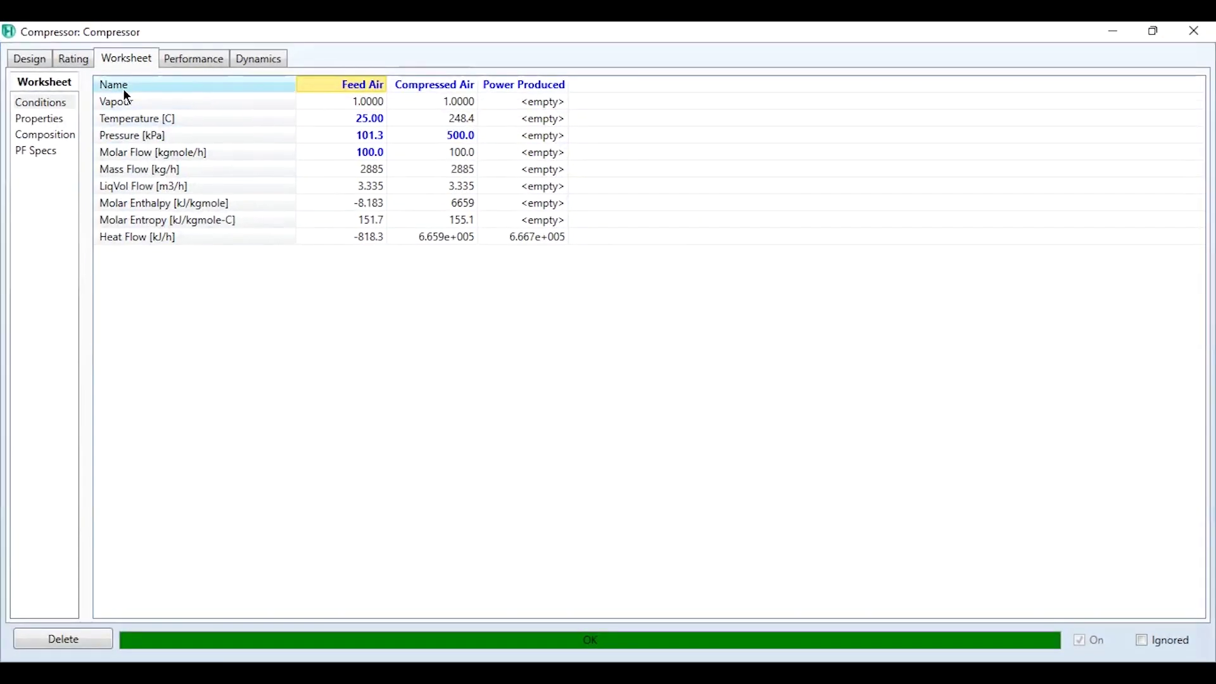
pyautogui.click(45, 123)
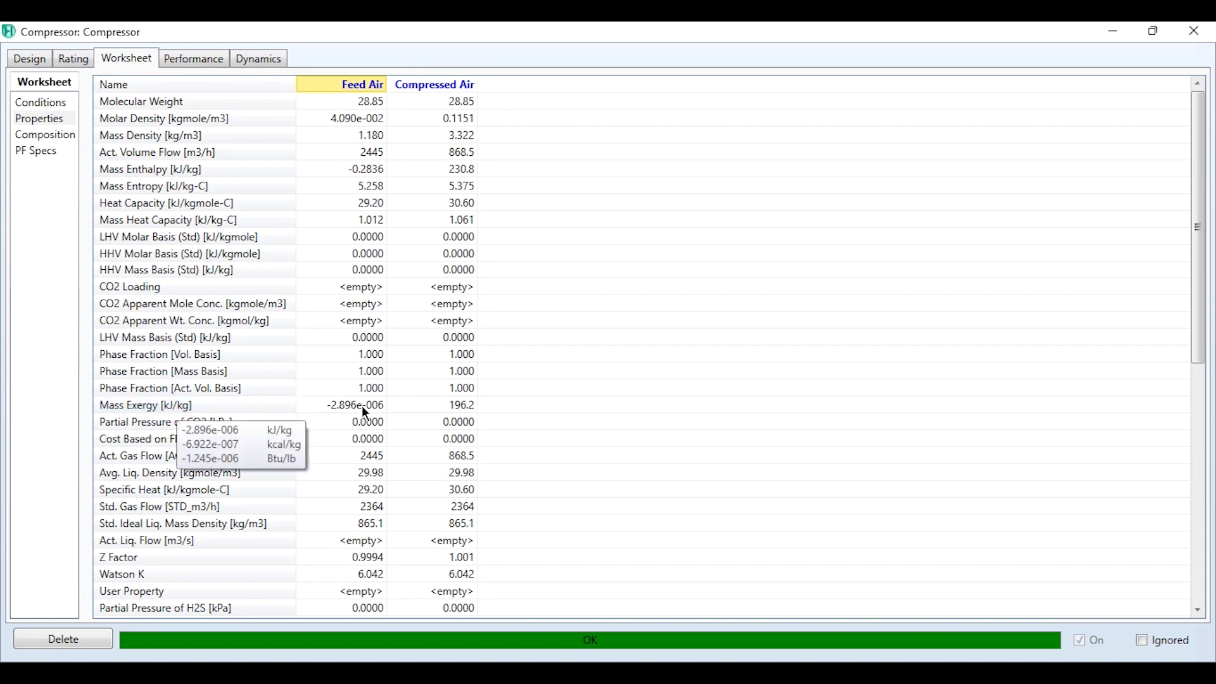
pyautogui.moveTo(430, 413)
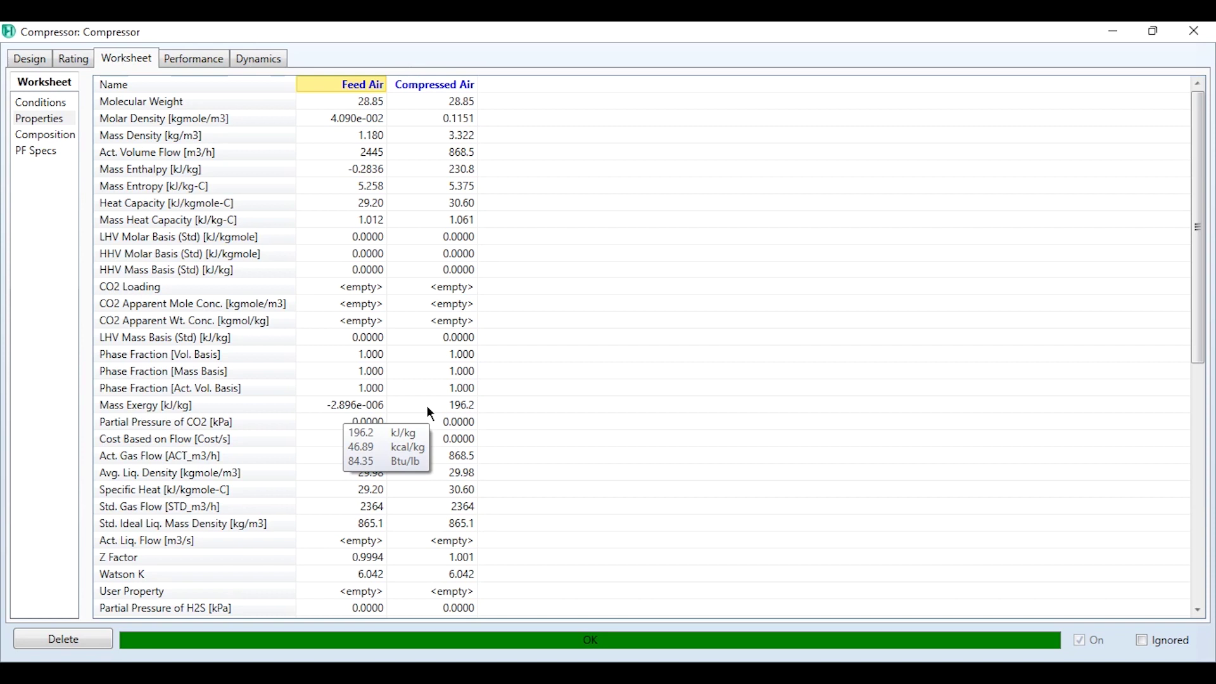
pyautogui.moveTo(379, 412)
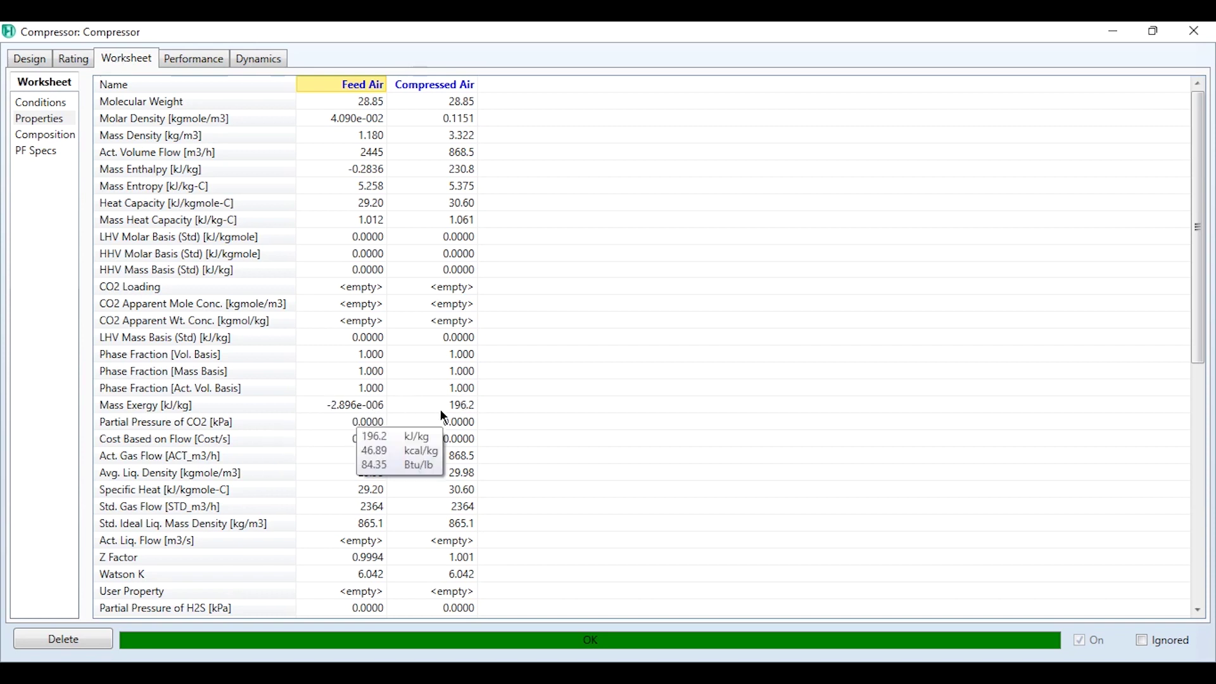
pyautogui.click(56, 105)
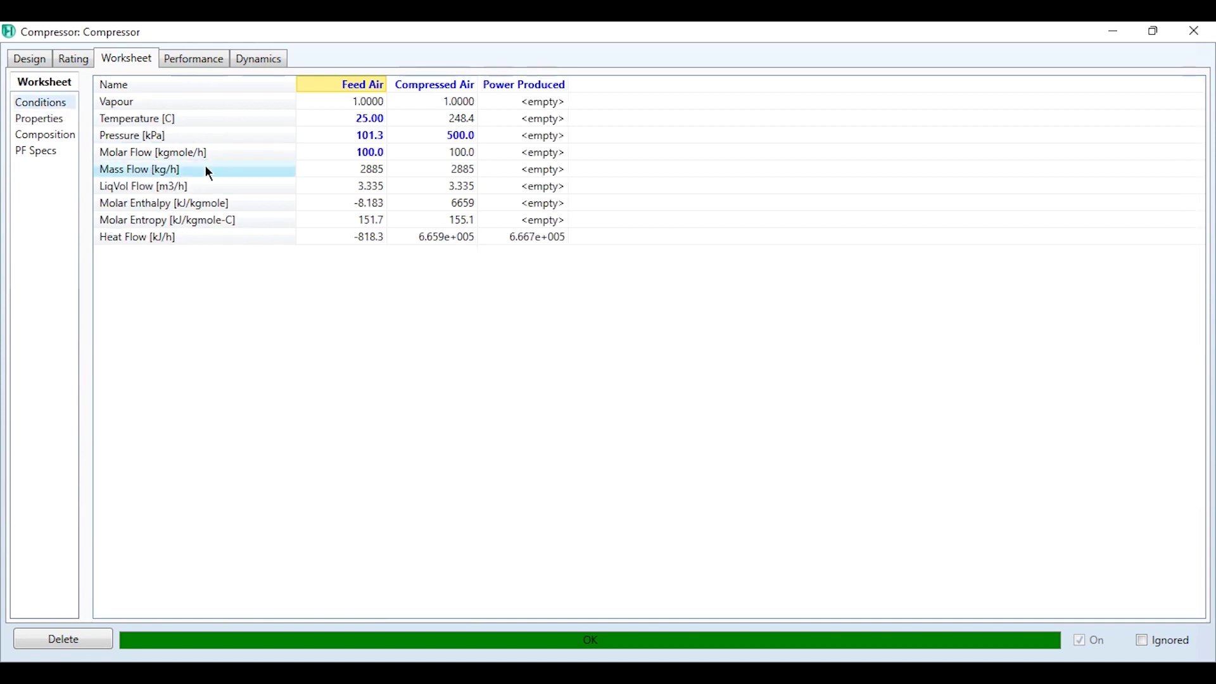
pyautogui.moveTo(442, 173)
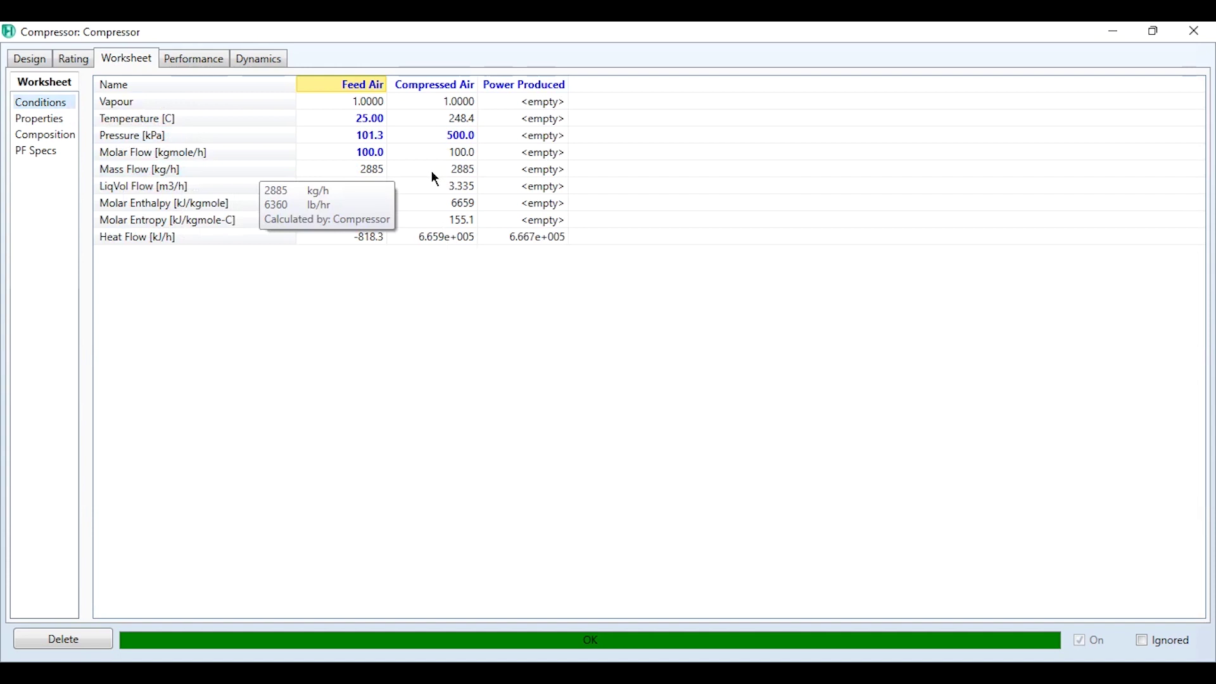
pyautogui.moveTo(345, 154)
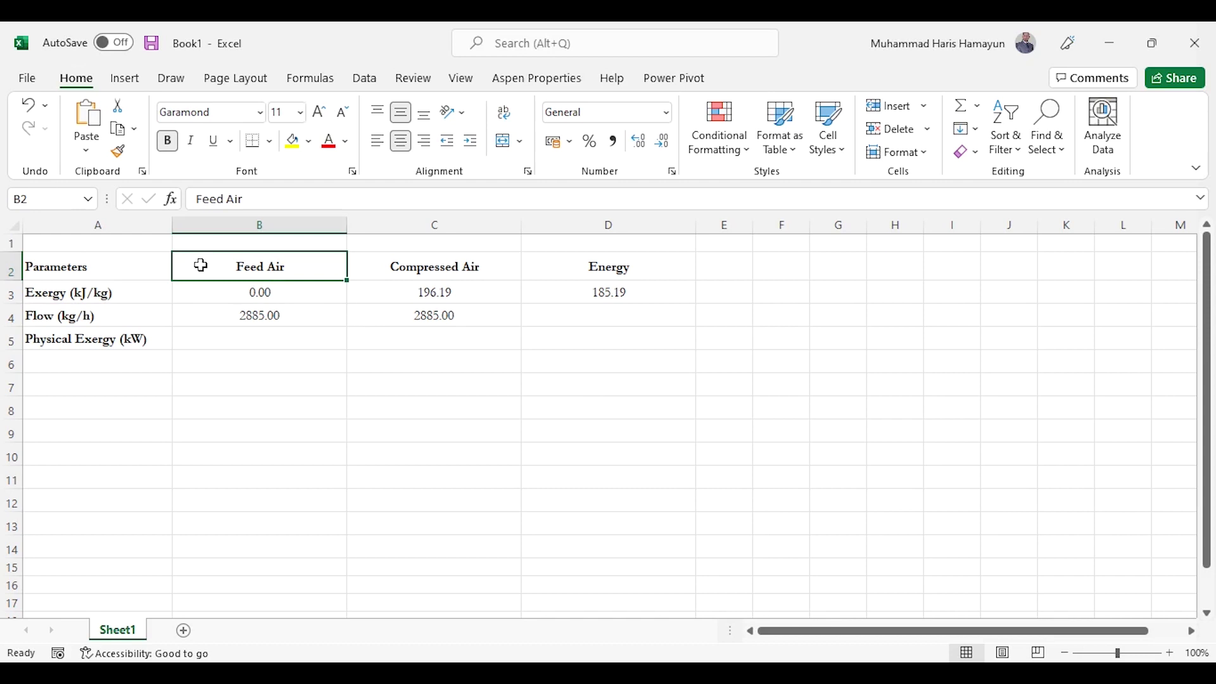
# - Enter the Feed Air physical exergy formula =(B3*B4)/3600 in B5
pyautogui.click(130, 295)
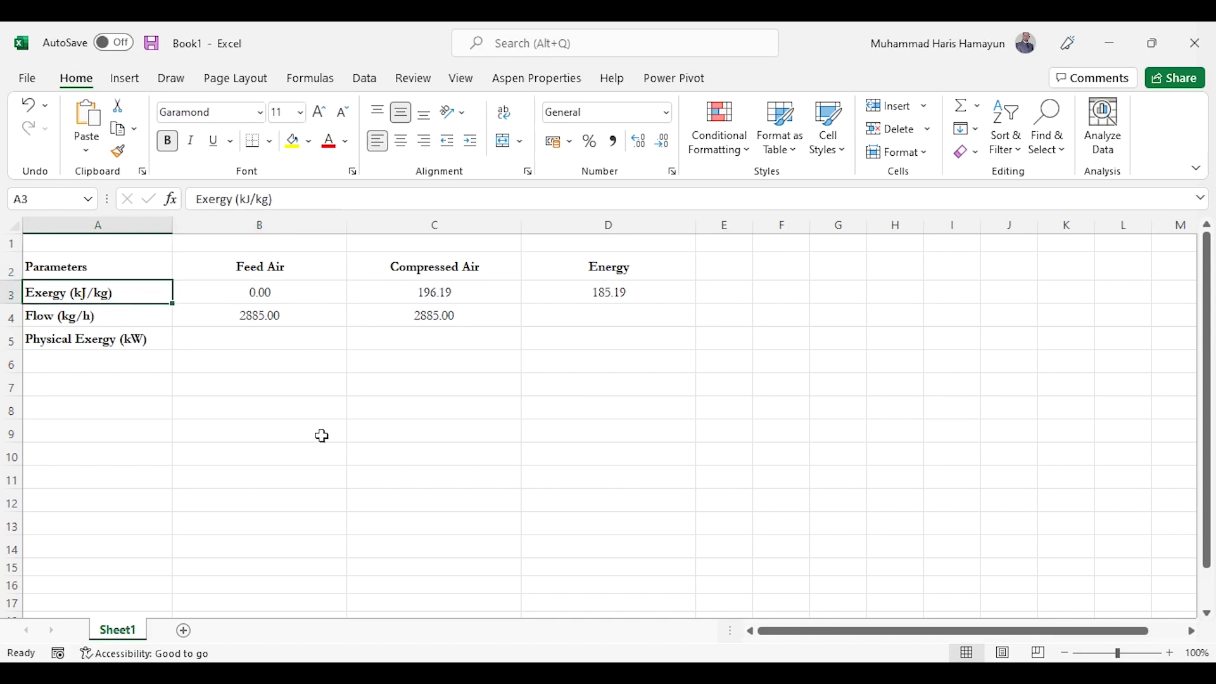
pyautogui.press('Down')
pyautogui.press('Down')
pyautogui.press('Right')
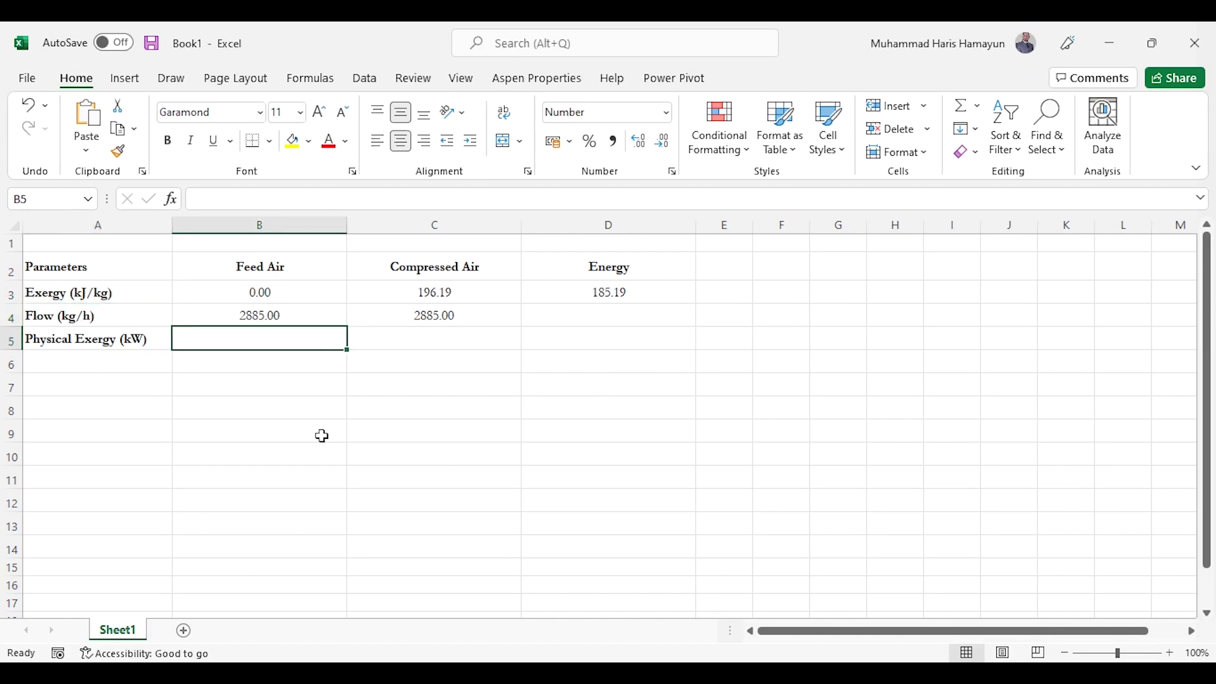
pyautogui.write('=(')
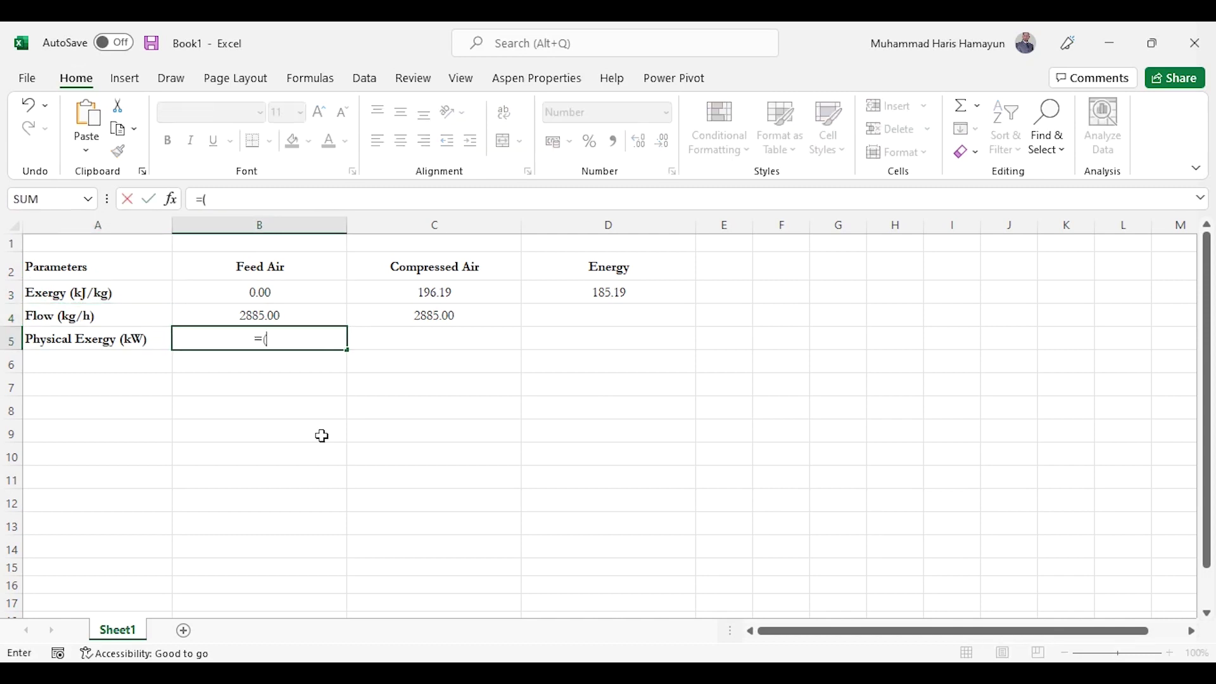
pyautogui.press('Up')
pyautogui.press('Up')
pyautogui.write('*')
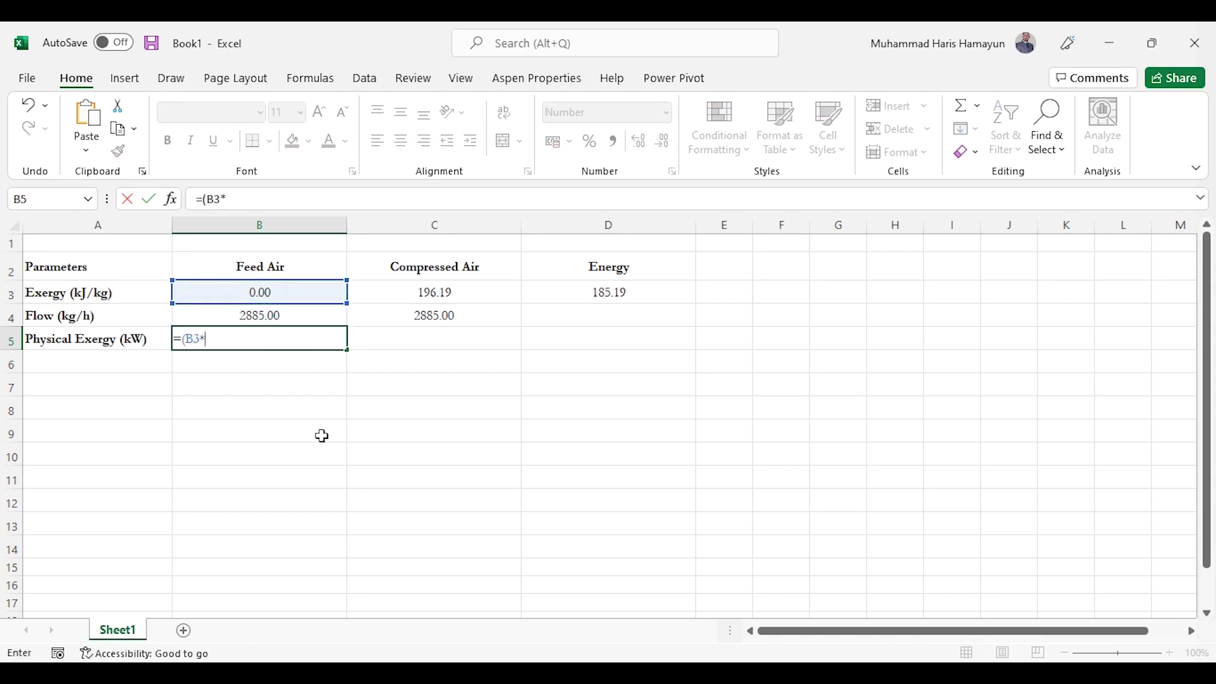
pyautogui.press('Up')
pyautogui.write(')/')
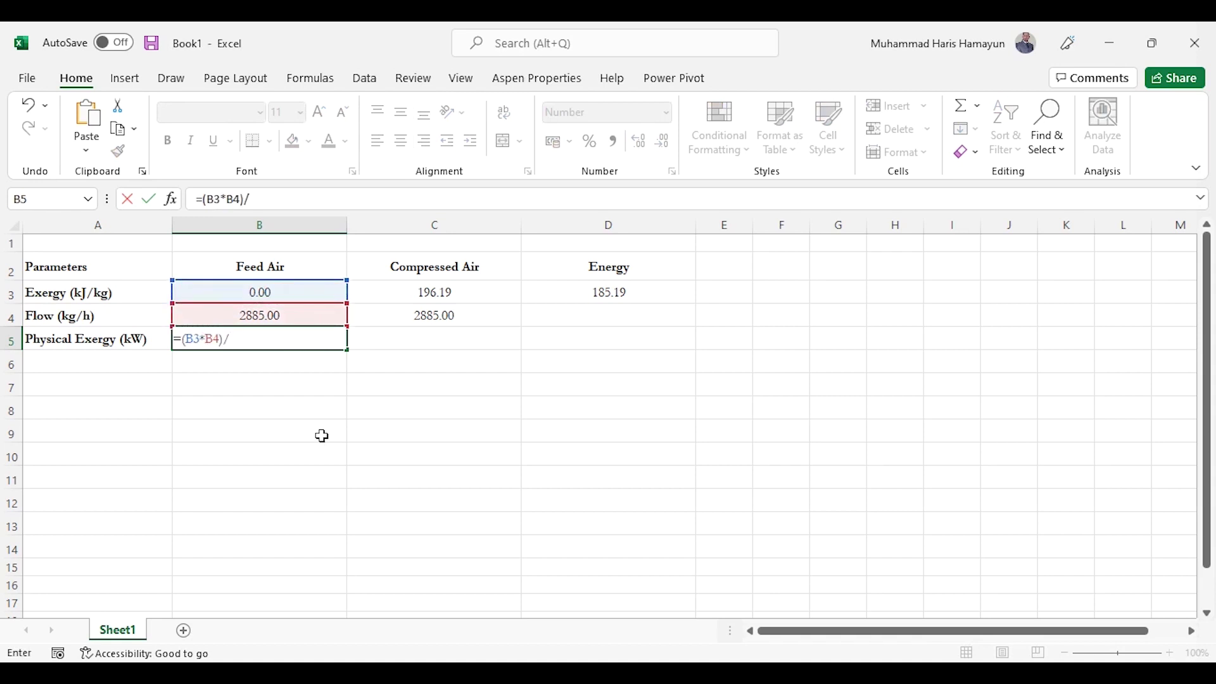
pyautogui.write('3600')
pyautogui.press('Return')
# - Copy the B5 formula into C5, giving 157.23 kW for Compressed Air
pyautogui.press('Up')
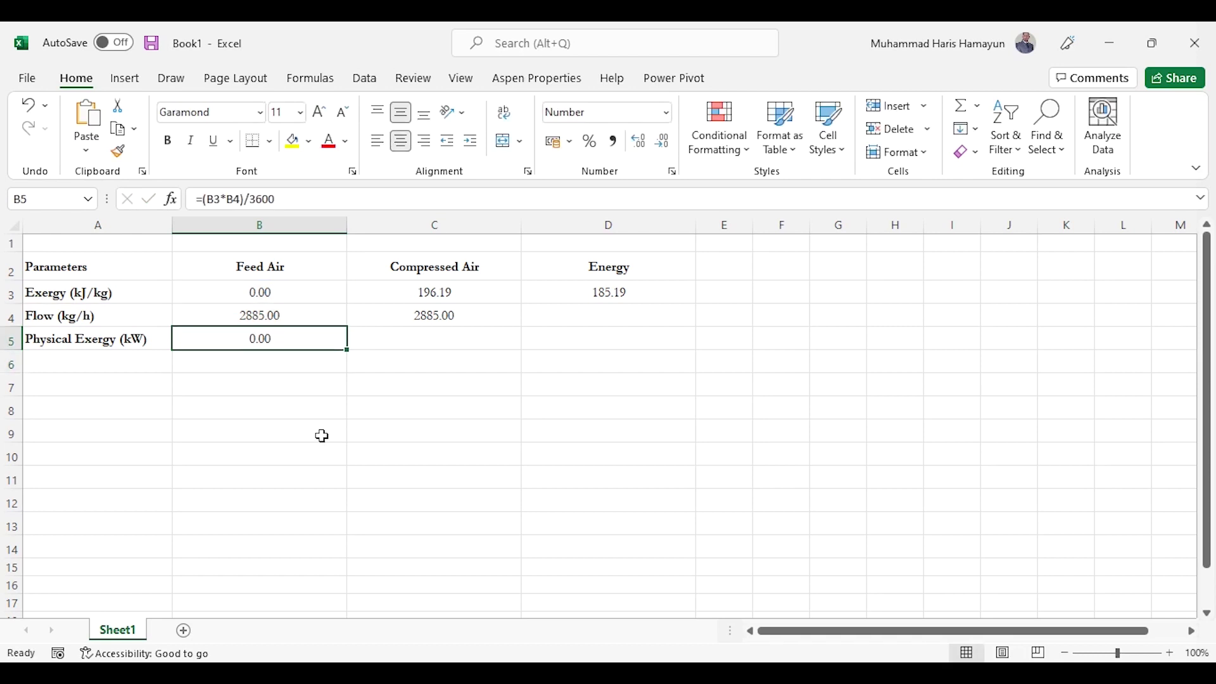
pyautogui.hotkey('ctrl', 'c')
pyautogui.press('Right')
pyautogui.hotkey('ctrl', 'v')
pyautogui.press('Escape')
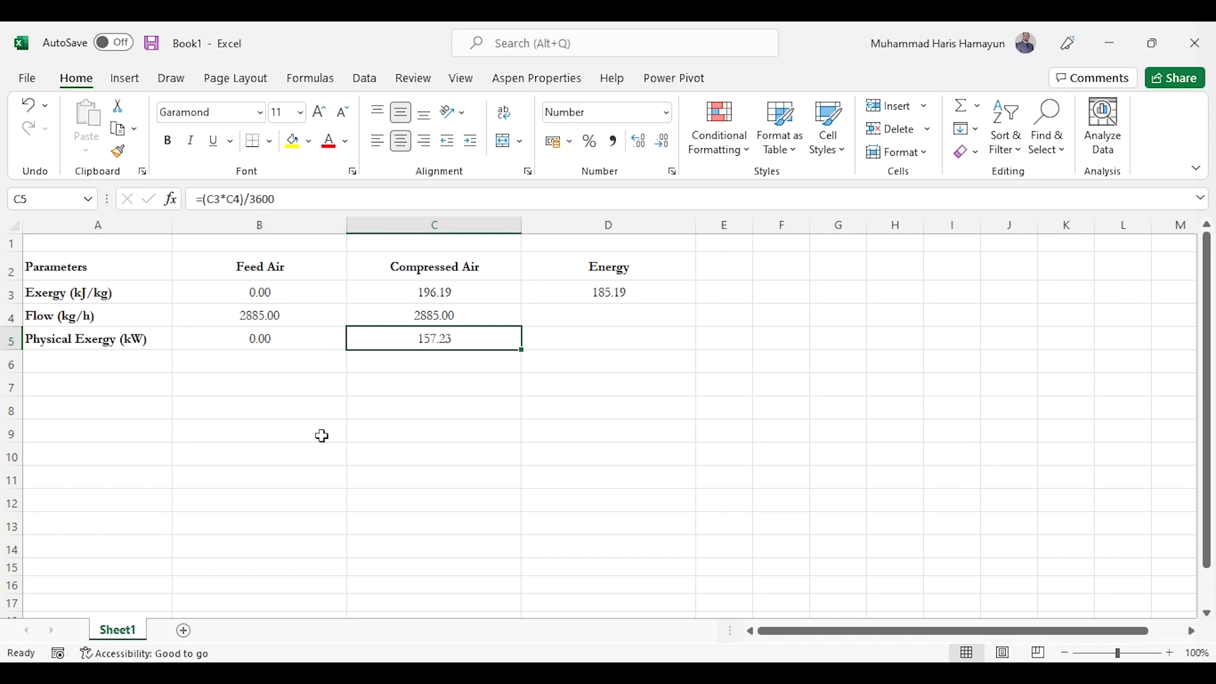
pyautogui.moveTo(98, 266); pyautogui.dragTo(608, 339)
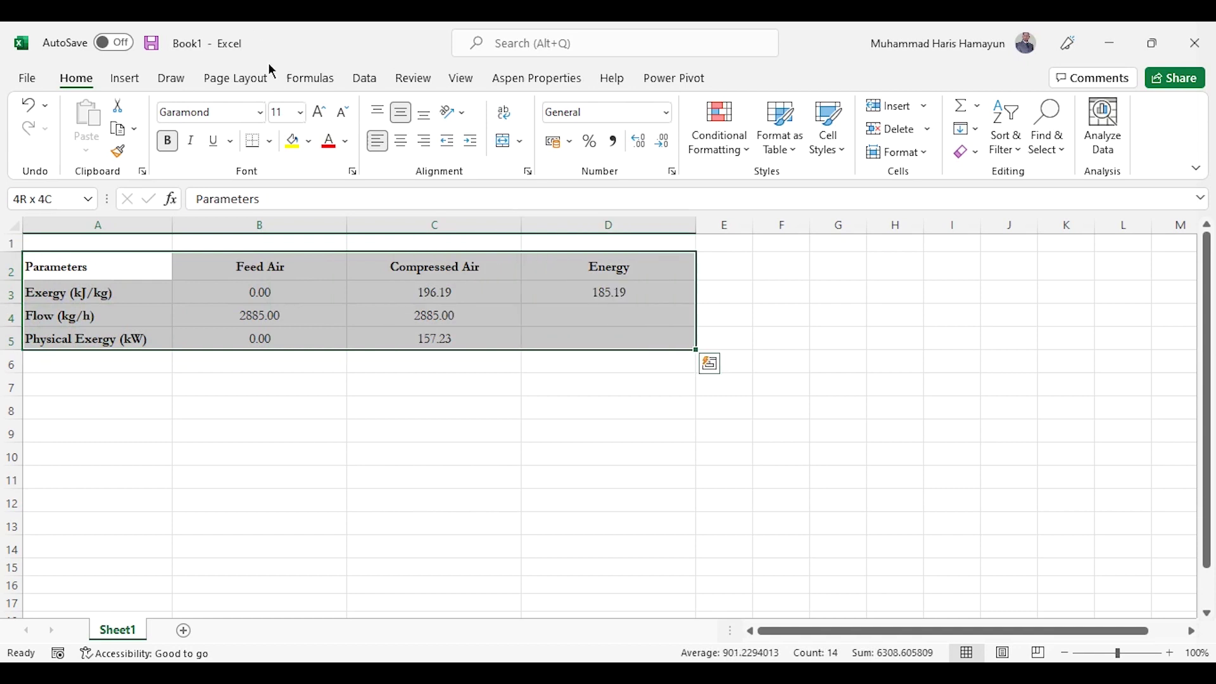
# - Apply All Borders to the parameter table A2:D5
pyautogui.click(273, 139)
pyautogui.click(288, 317)
pyautogui.press('Down')
pyautogui.press('Down')
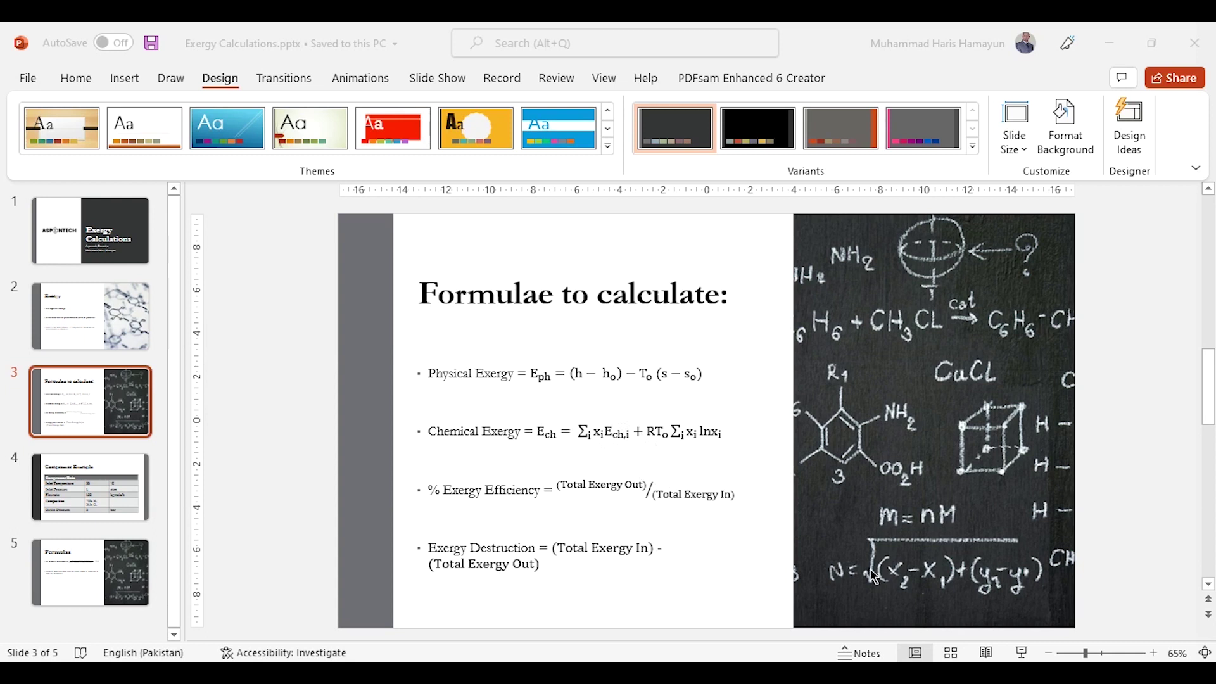
# - Return from the exergy formulae slide to the Excel workbook
pyautogui.hotkey('alt', 'Tab')
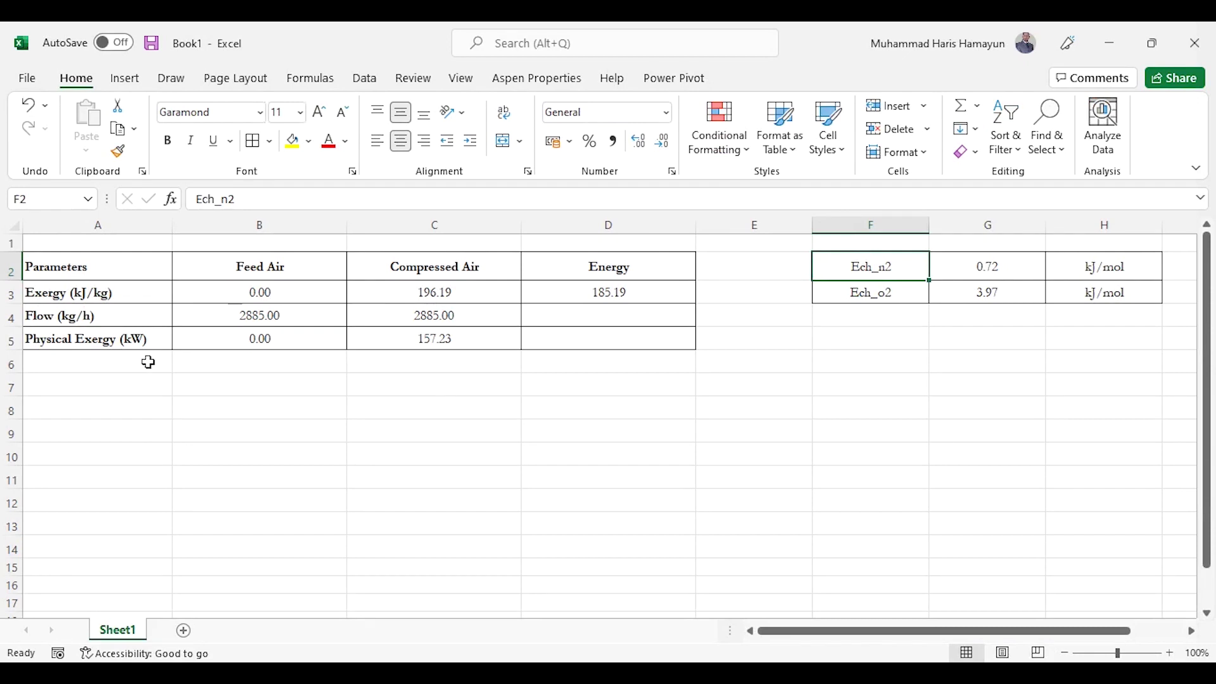
# - Below the molar table, start the label 'Chemical Exergy - Term 1' in A12
pyautogui.click(114, 375)
pyautogui.press('Down')
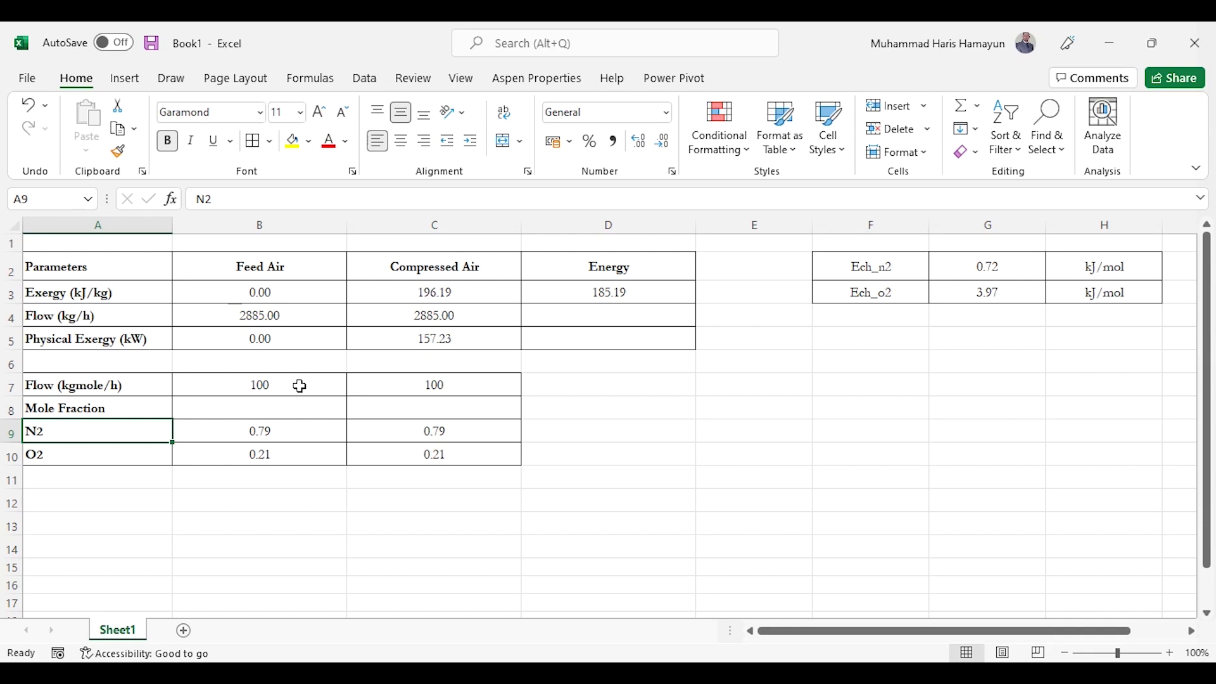
pyautogui.press('Down')
pyautogui.press('Down')
pyautogui.press('Down')
pyautogui.write('Chemical Exergy - Term 1')
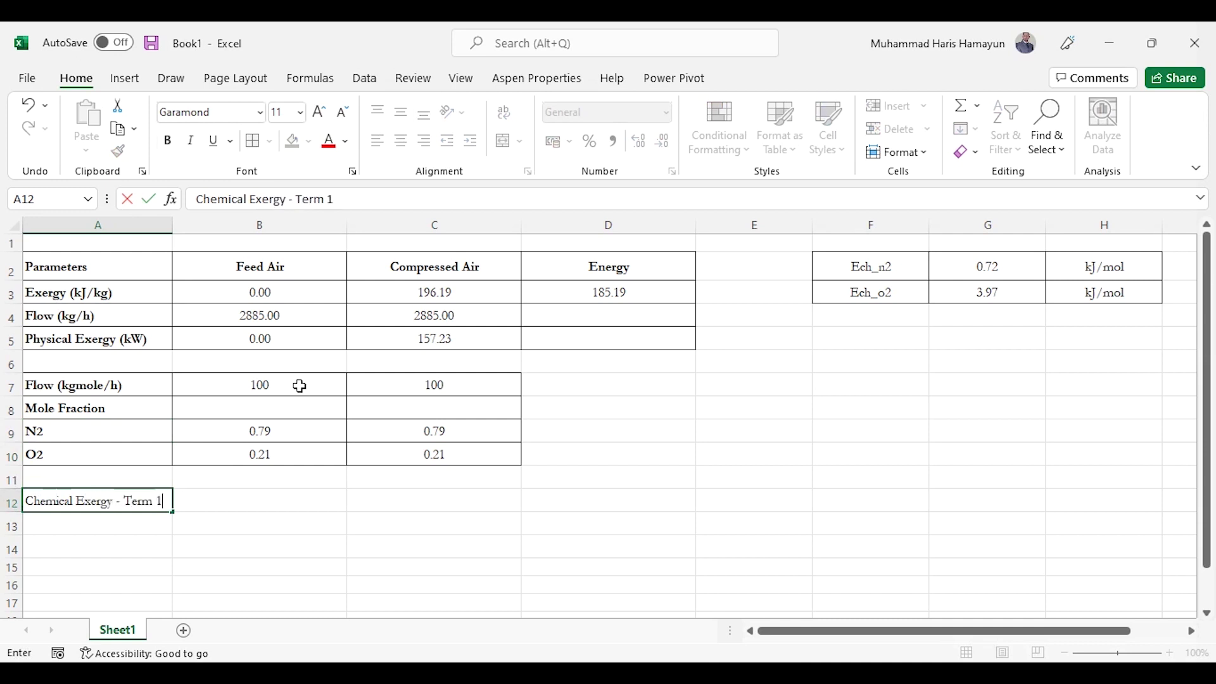
# - Start B12 with the N2 term =(B7*B9*G2), giving 56.88
pyautogui.press('Tab')
pyautogui.write('=(')
pyautogui.press('Up')
pyautogui.press('Up')
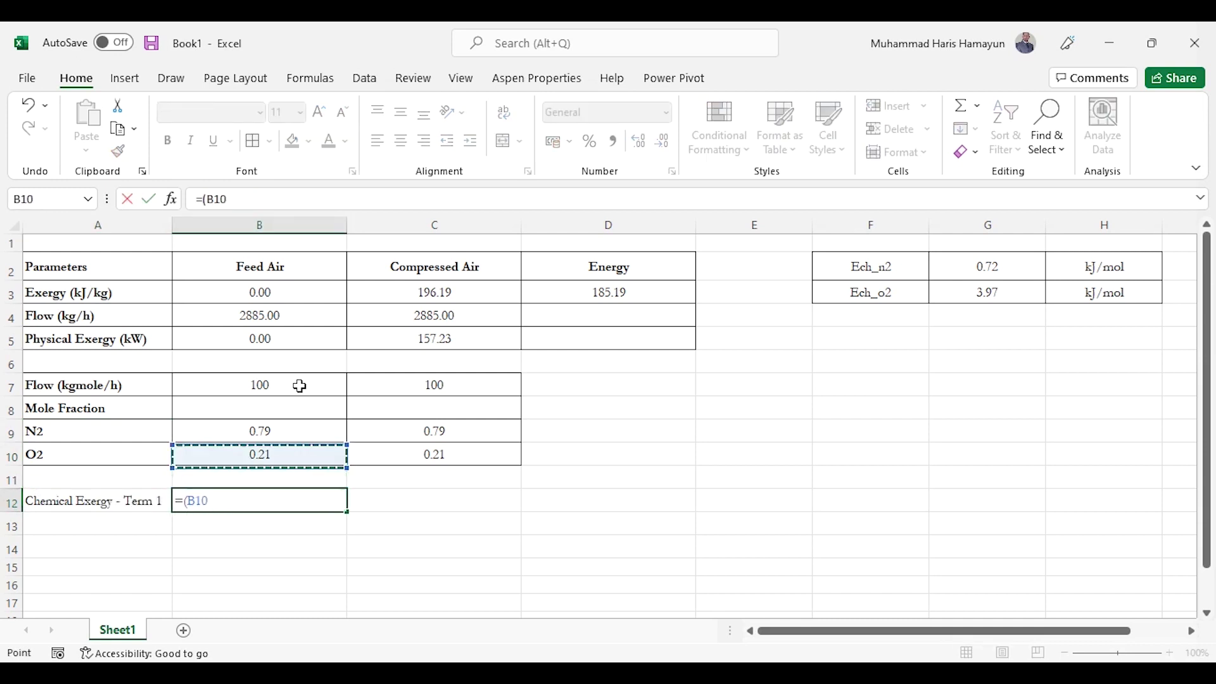
pyautogui.press('Up')
pyautogui.press('Up')
pyautogui.press('Up')
pyautogui.write('*')
pyautogui.press('Up')
pyautogui.press('Up')
pyautogui.press('Up')
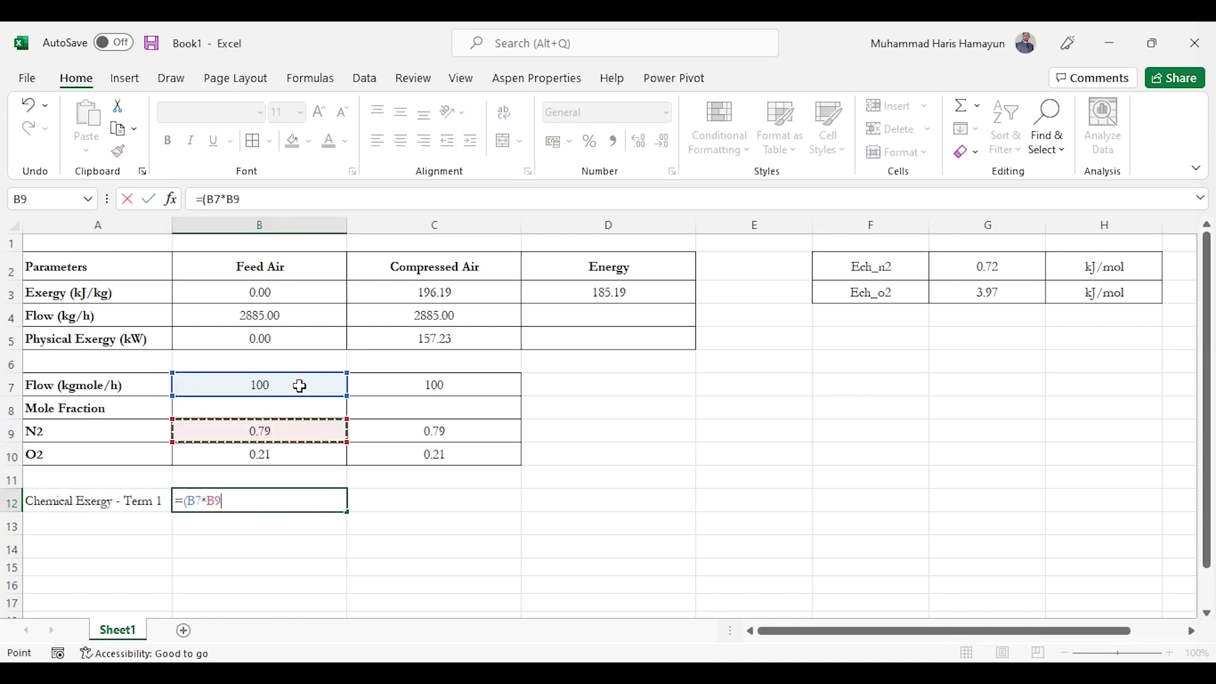
pyautogui.write('*')
pyautogui.click(994, 268)
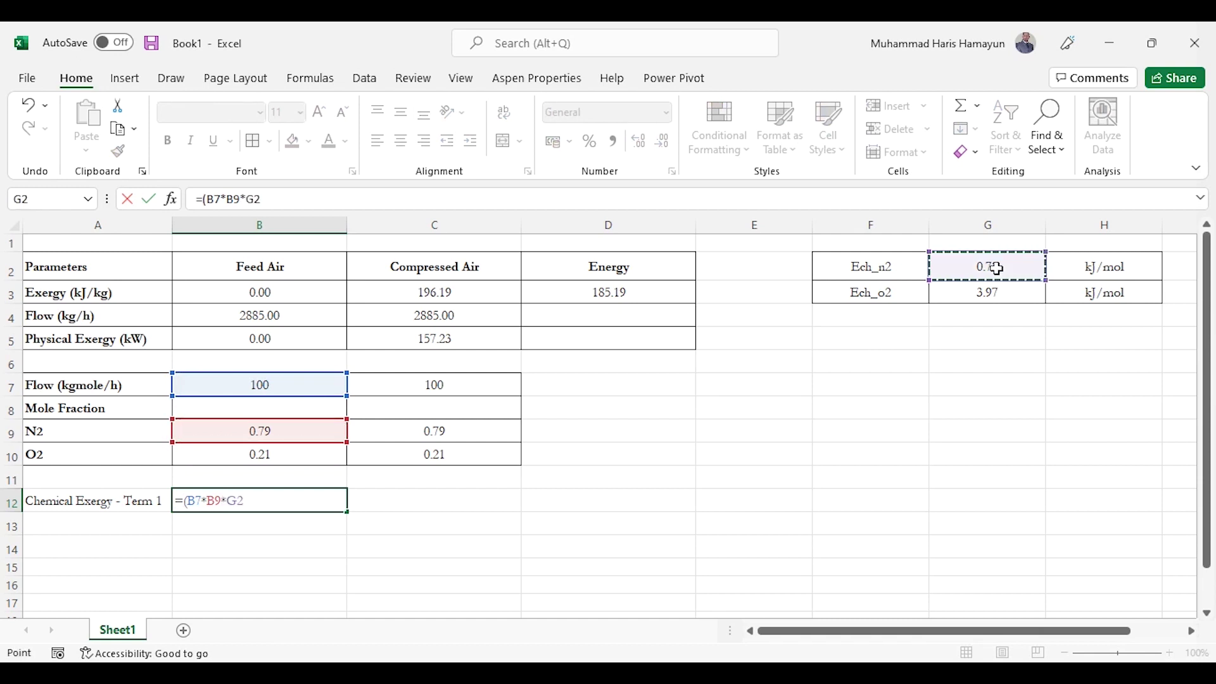
pyautogui.write(')')
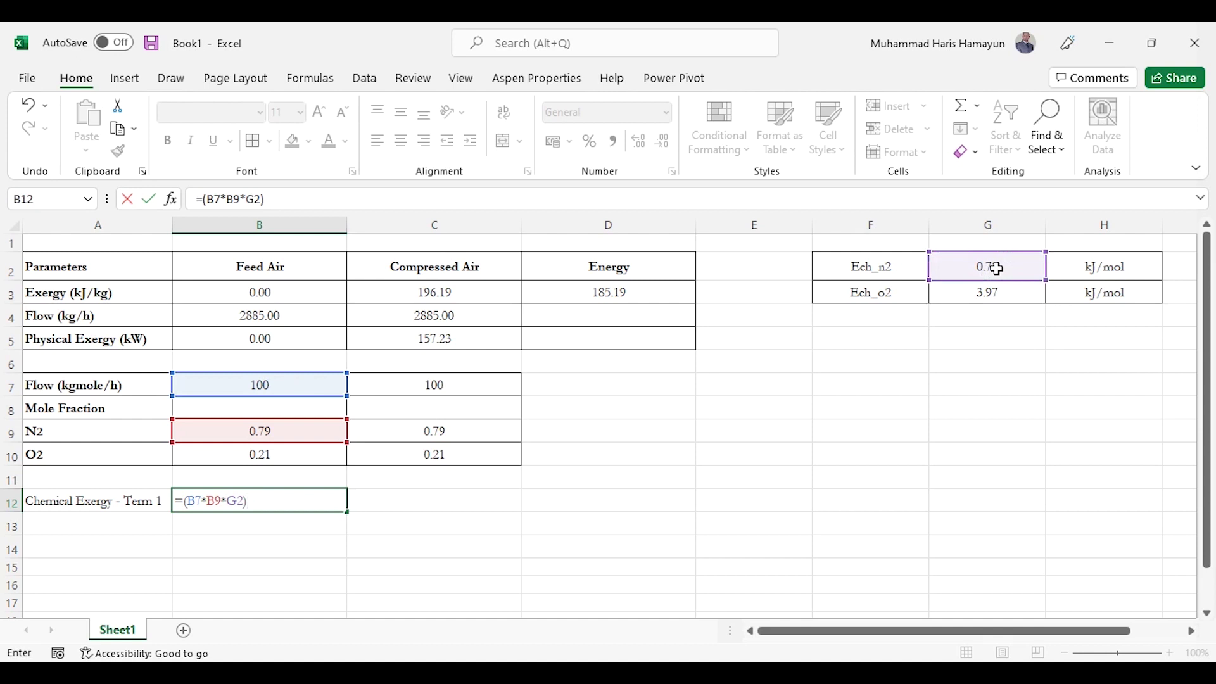
pyautogui.press('Return')
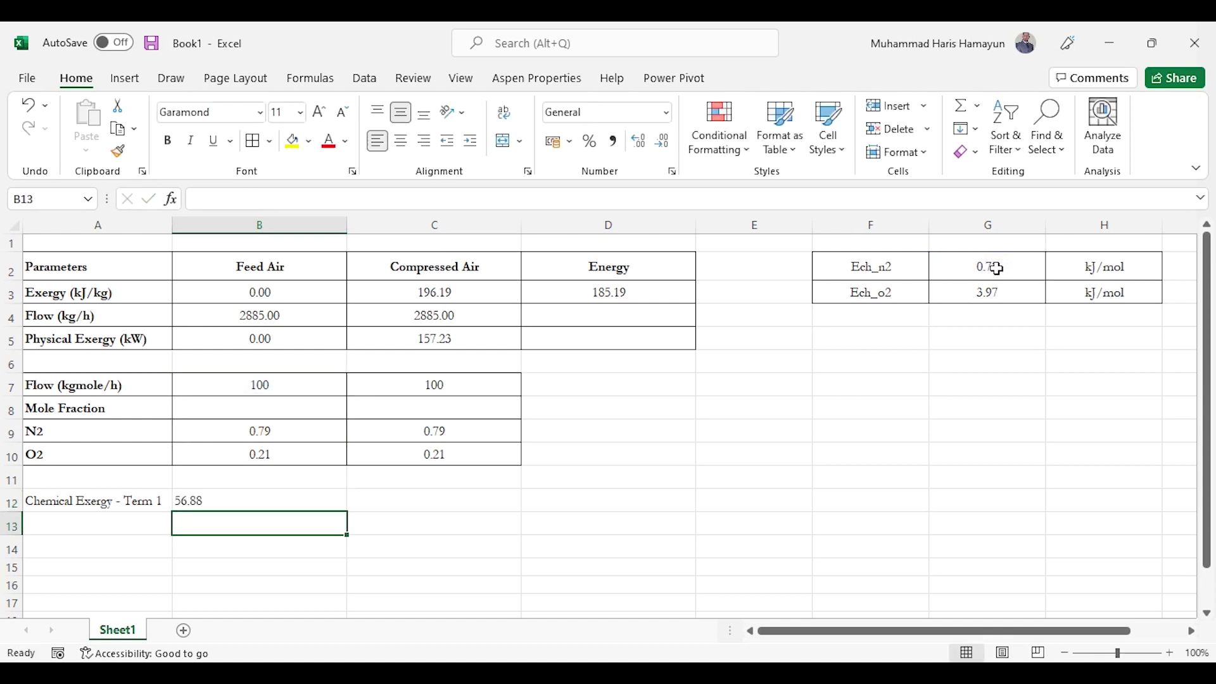
# - Add the O2 term B7*B10*G3 to B12 and append the *1000/3600 conversion
pyautogui.press('Up')
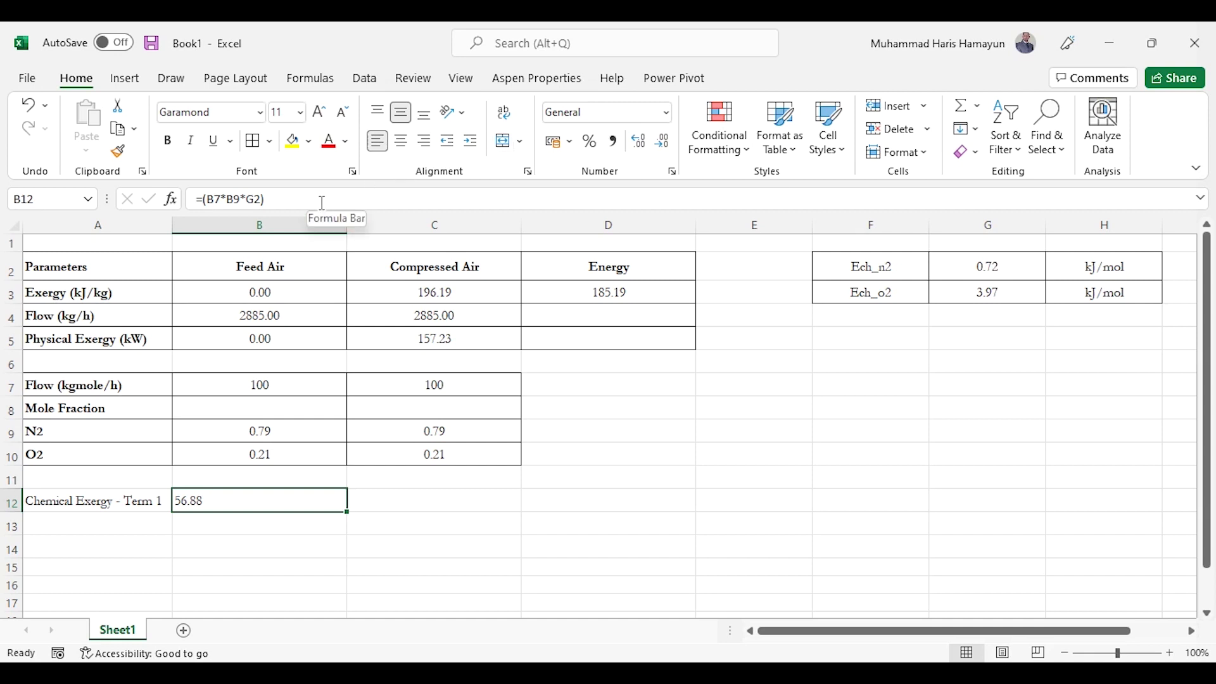
pyautogui.click(204, 199)
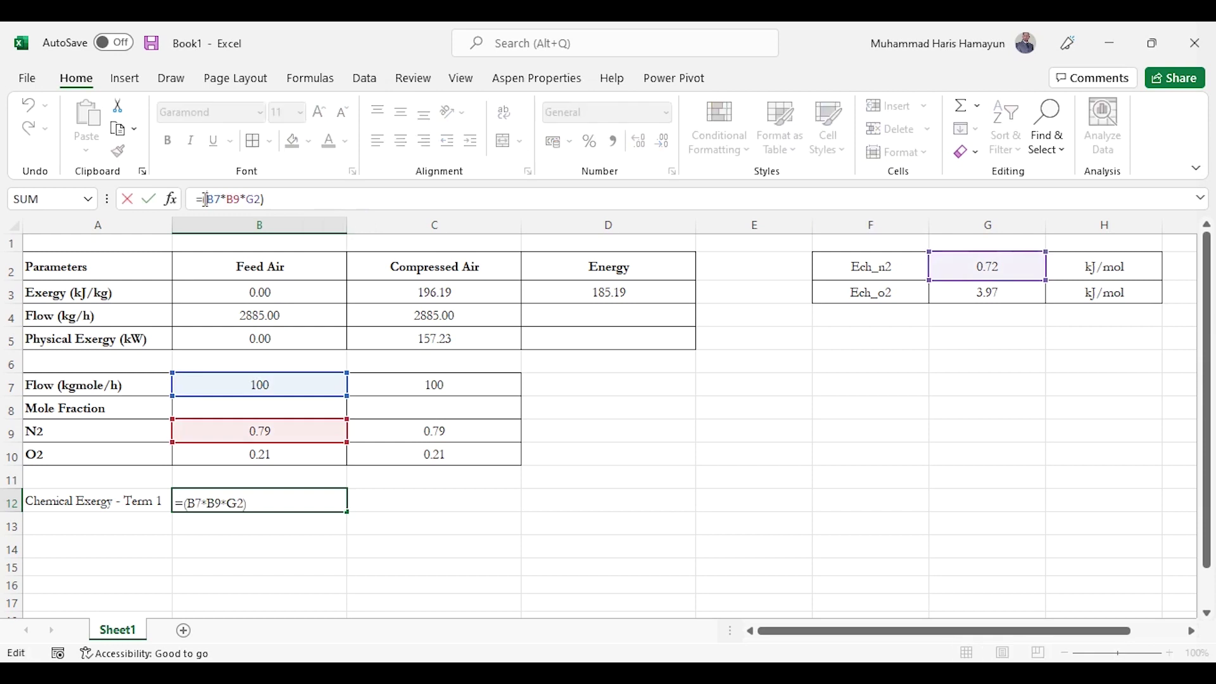
pyautogui.write('(')
pyautogui.press('End')
pyautogui.write('+')
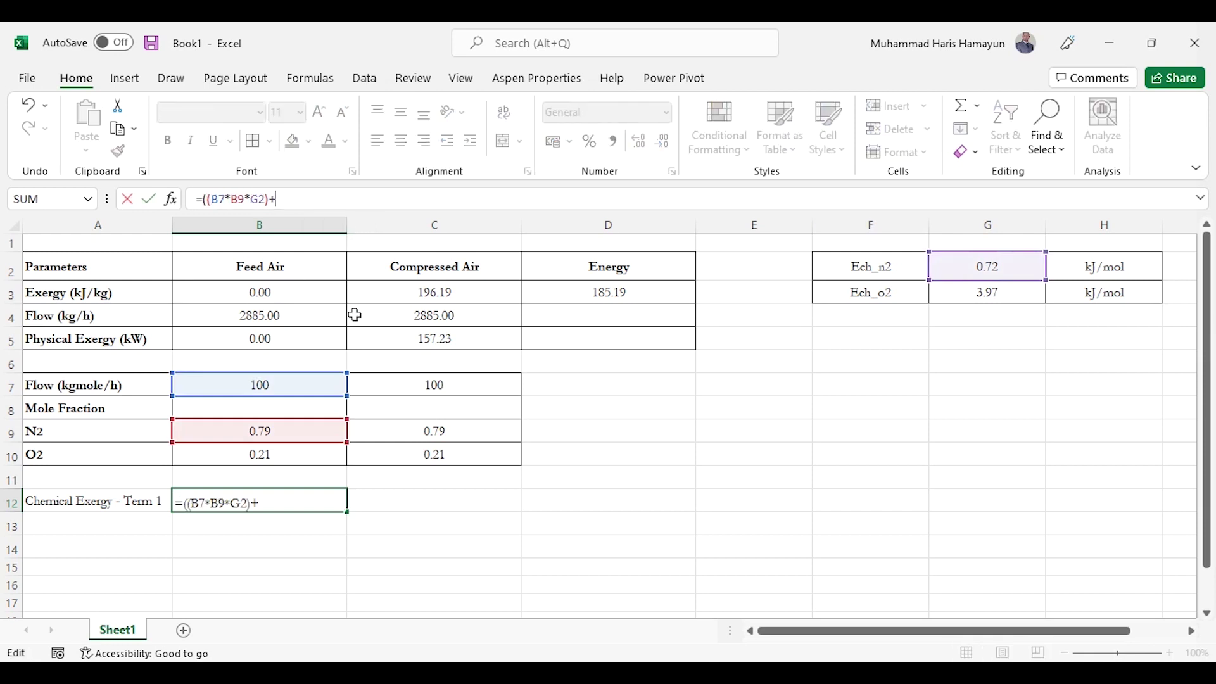
pyautogui.write('(')
pyautogui.click(263, 385)
pyautogui.write('*')
pyautogui.click(251, 456)
pyautogui.write('*')
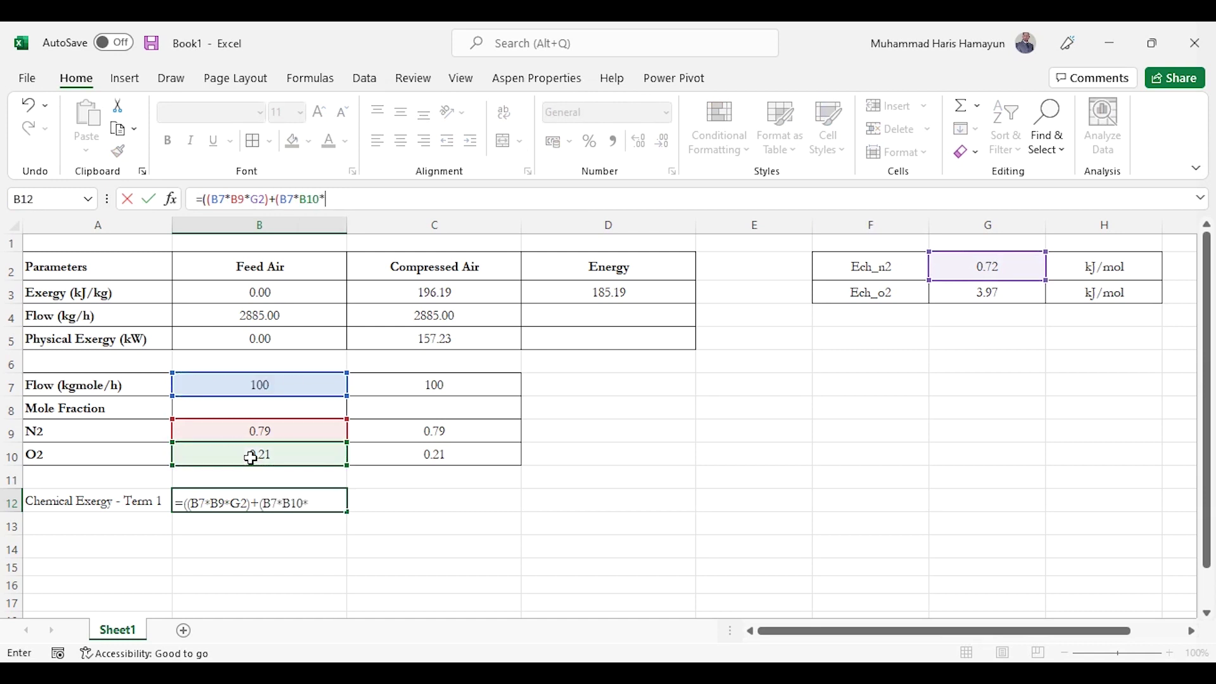
pyautogui.click(970, 289)
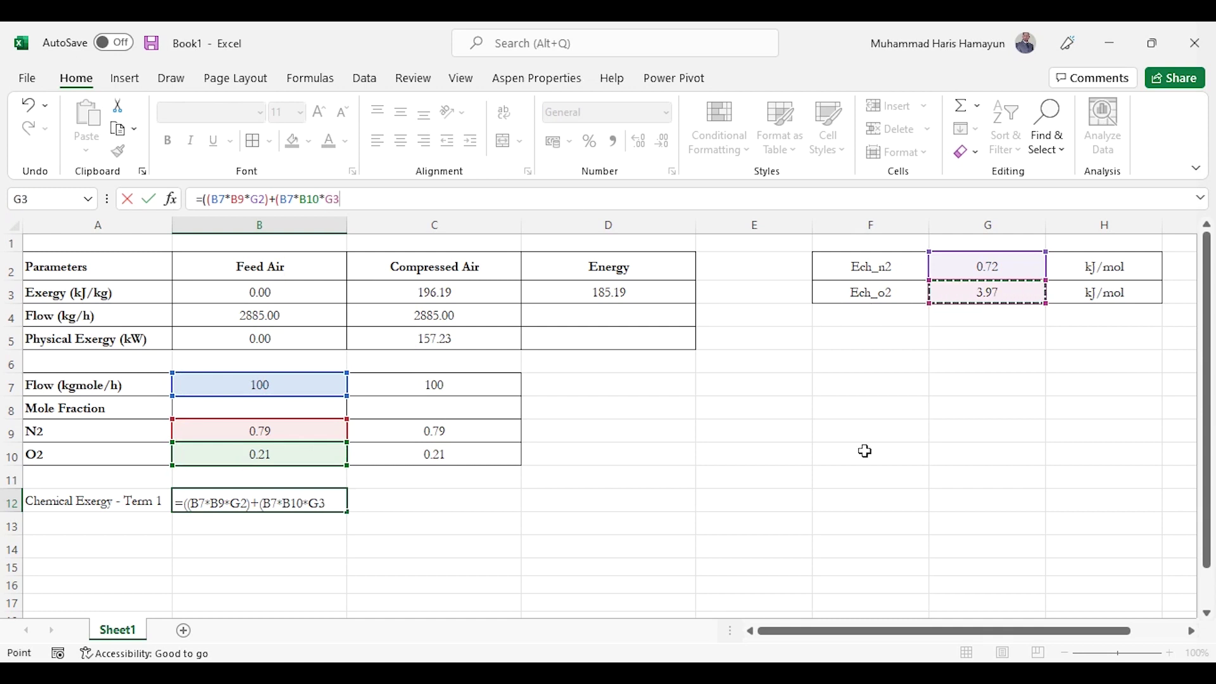
pyautogui.write('))')
pyautogui.hotkey('ctrl', 'Return')
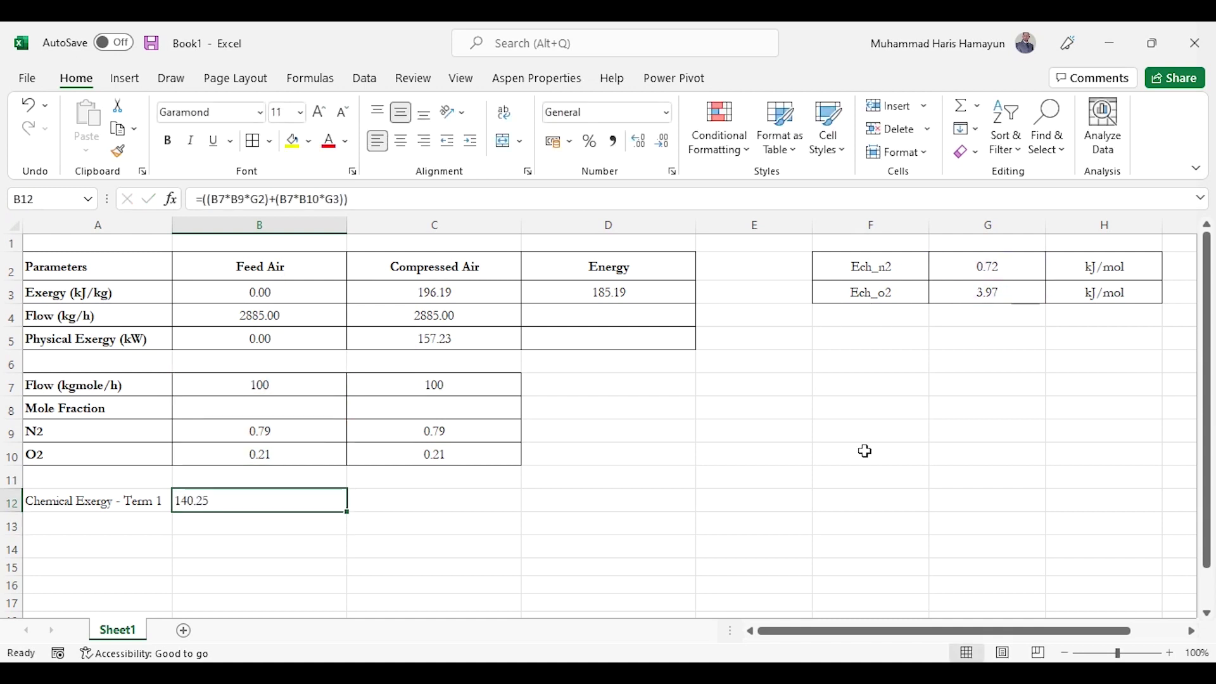
pyautogui.click(543, 199)
pyautogui.write('*1000/3600')
# - Commit B12's kW conversion, format it as Number, and make G2/G3 absolute ($G$2, $G$3)
pyautogui.hotkey('ctrl', 'Return')
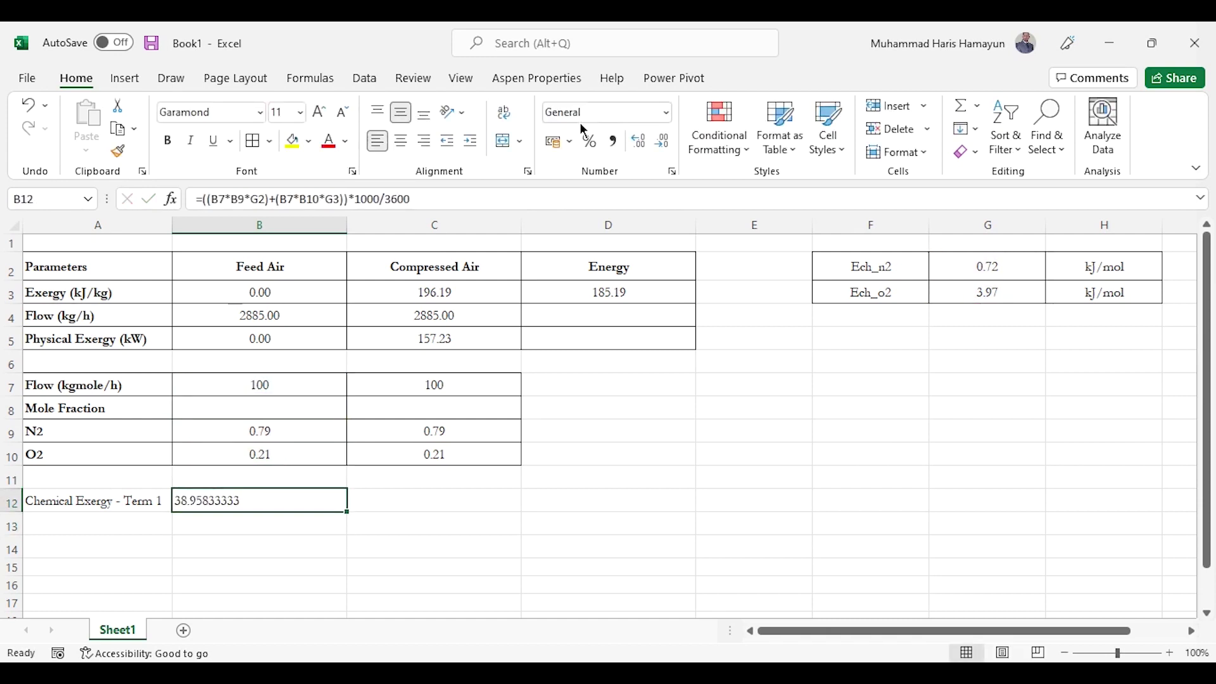
pyautogui.write('Number')
pyautogui.press('Return')
pyautogui.click(245, 199)
pyautogui.press('Right')
pyautogui.write('$')
pyautogui.press('Right')
pyautogui.write('$G$')
pyautogui.press('Right')
pyautogui.write('$')
pyautogui.hotkey('ctrl', 'Return')
# - Copy the Term 1 formula to C12 and centre B12:C12, both showing 38.96
pyautogui.hotkey('ctrl', 'c')
pyautogui.press('Right')
pyautogui.hotkey('ctrl', 'v')
pyautogui.press('Left')
pyautogui.hotkey('shift', 'Right')
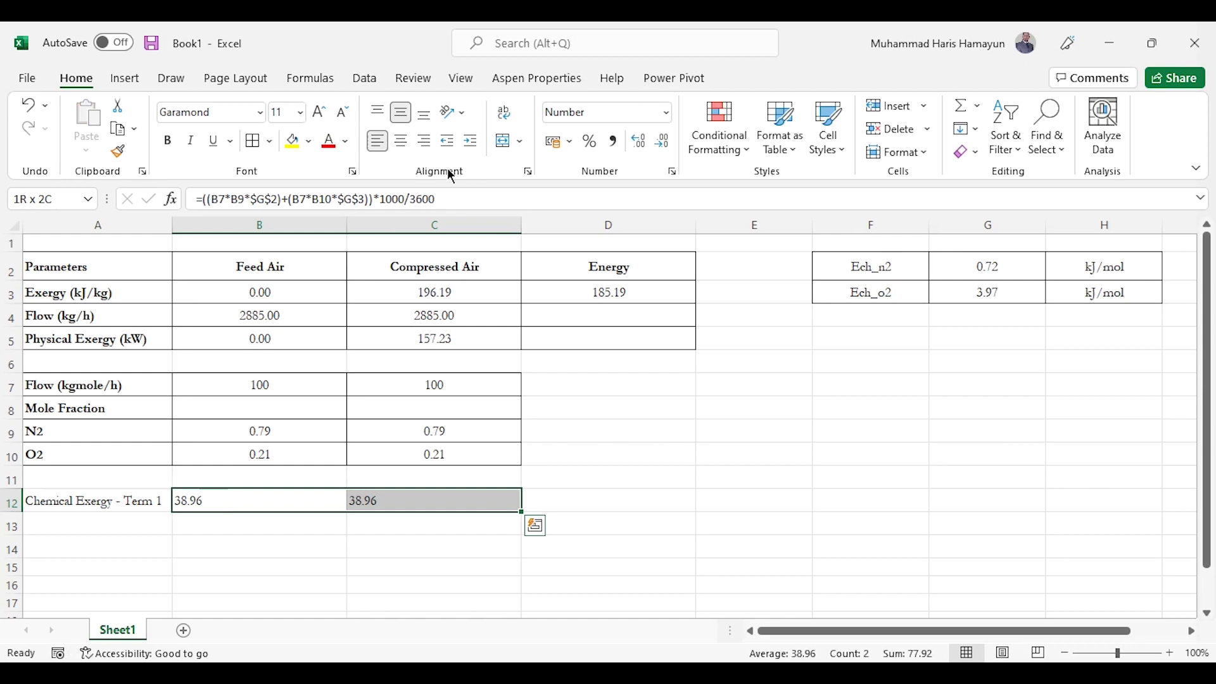
pyautogui.click(401, 146)
pyautogui.press('Left')
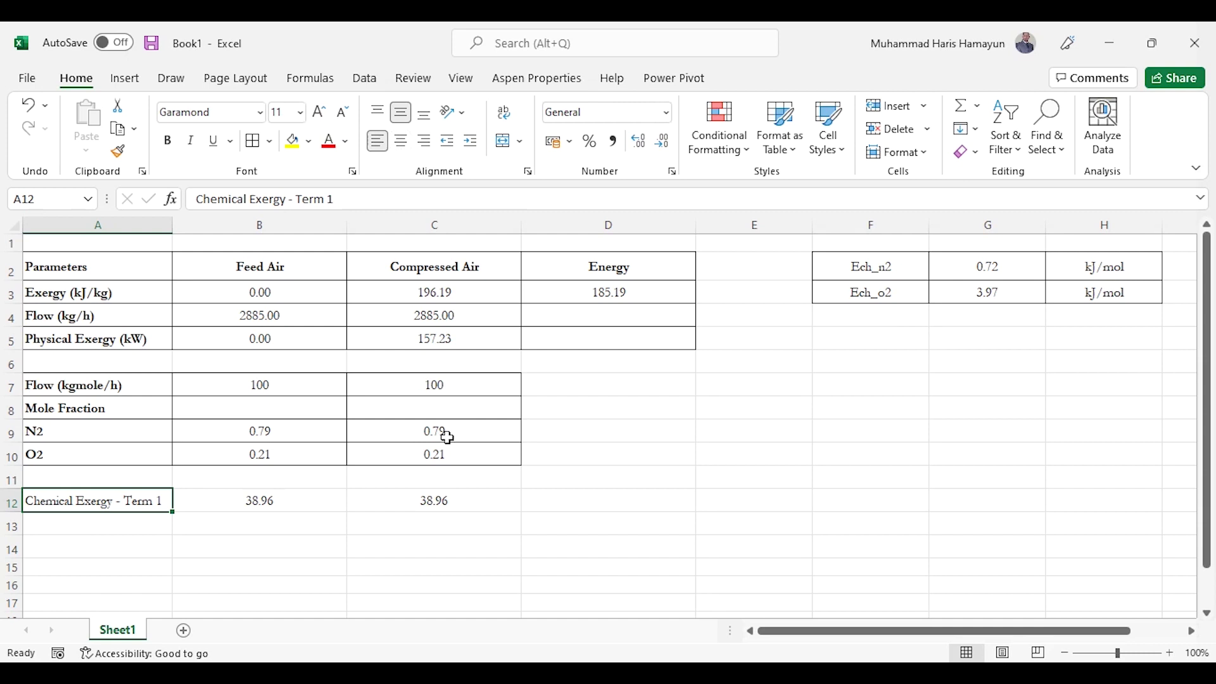
pyautogui.press('Down')
pyautogui.press('Up')
# - Fill the label down to A13 and start B13 with 8.314*298.15*(B7*B9*LN(B9))
pyautogui.moveTo(173, 512); pyautogui.dragTo(171, 535)
pyautogui.click(222, 527)
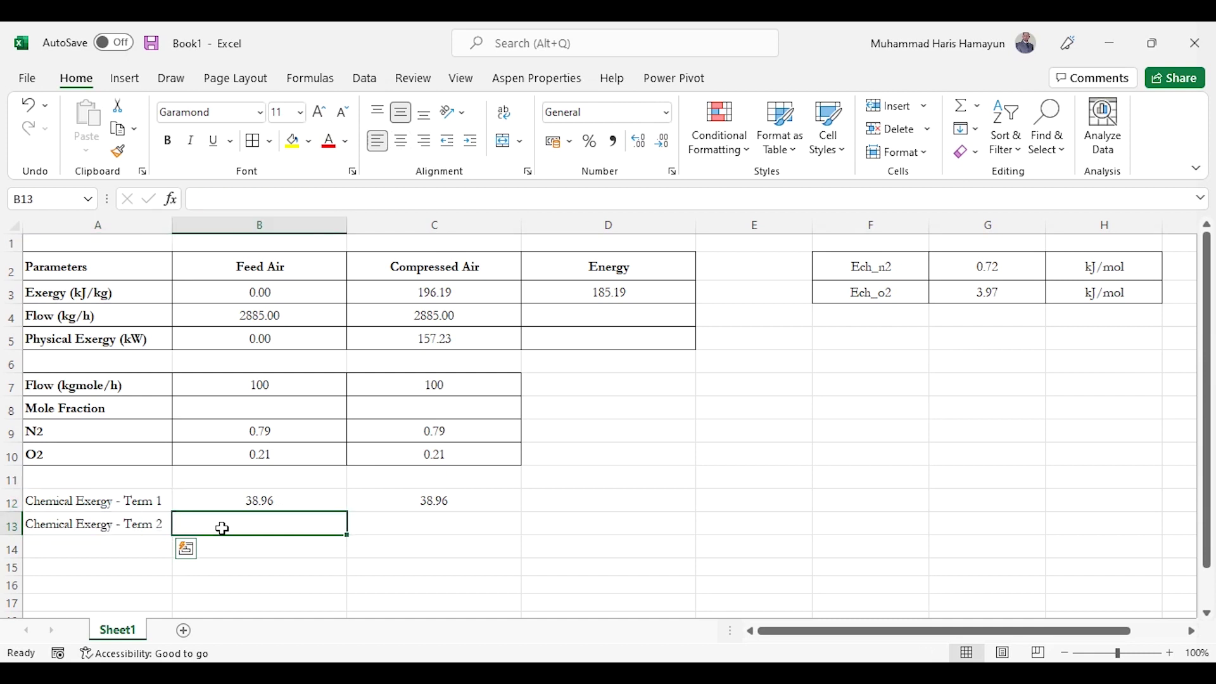
pyautogui.write('=')
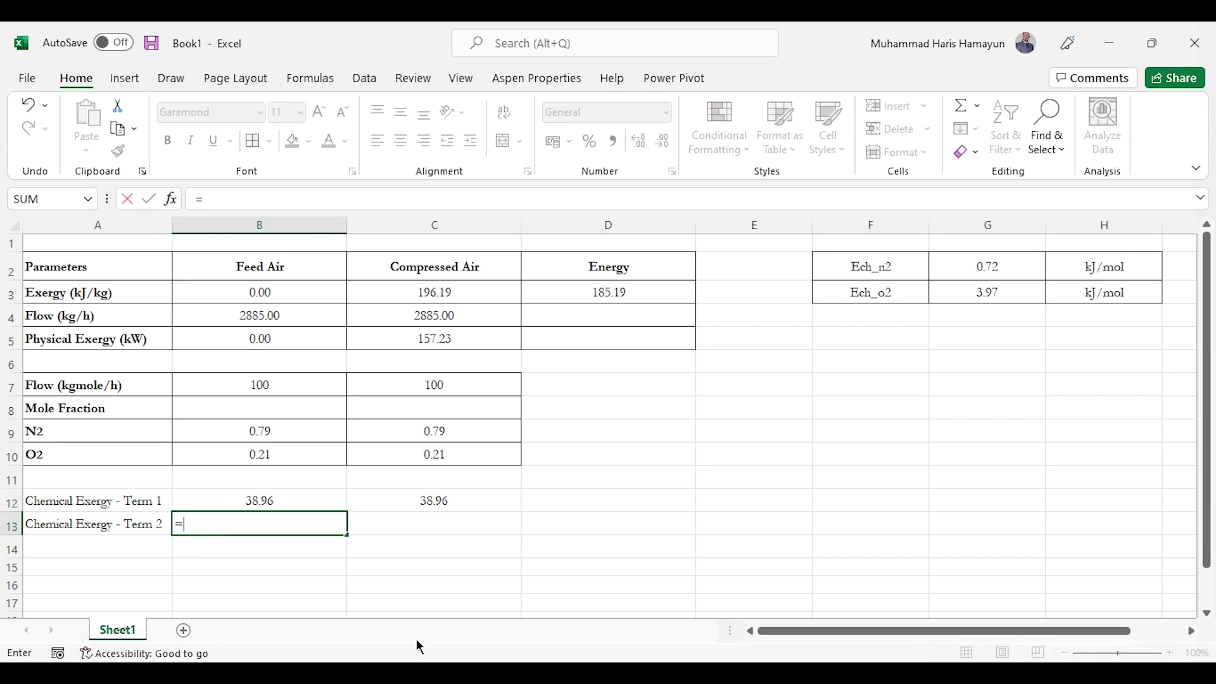
pyautogui.hotkey('alt', 'Tab')
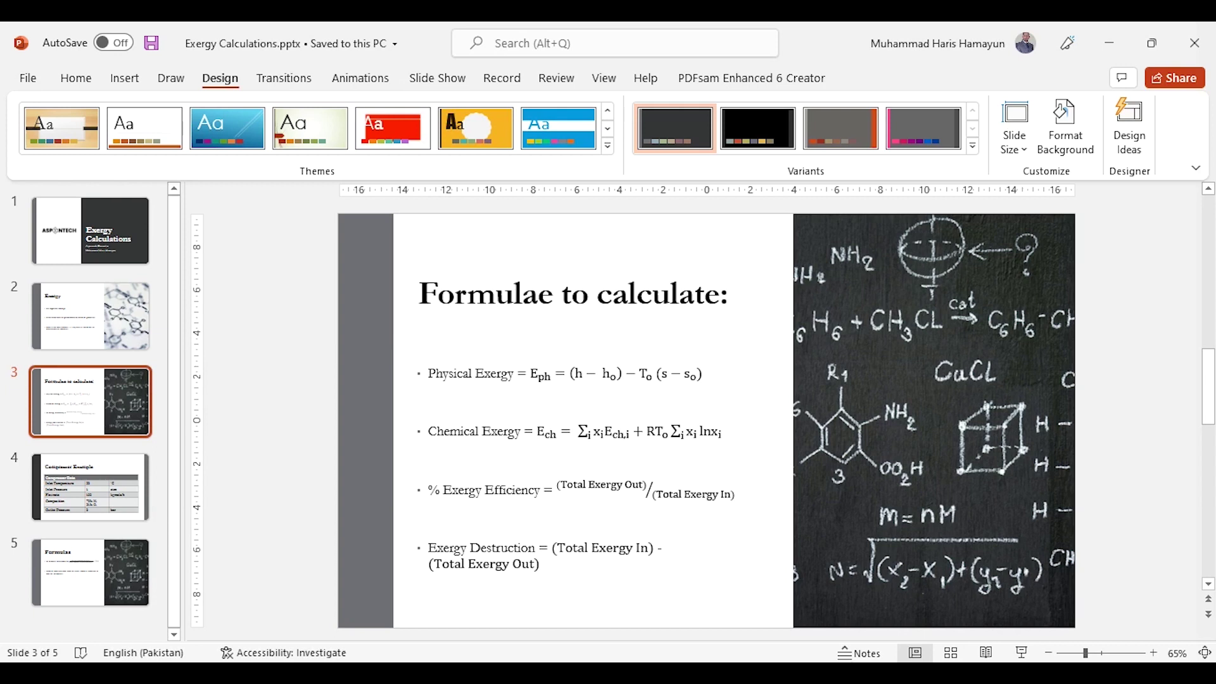
pyautogui.hotkey('alt', 'Tab')
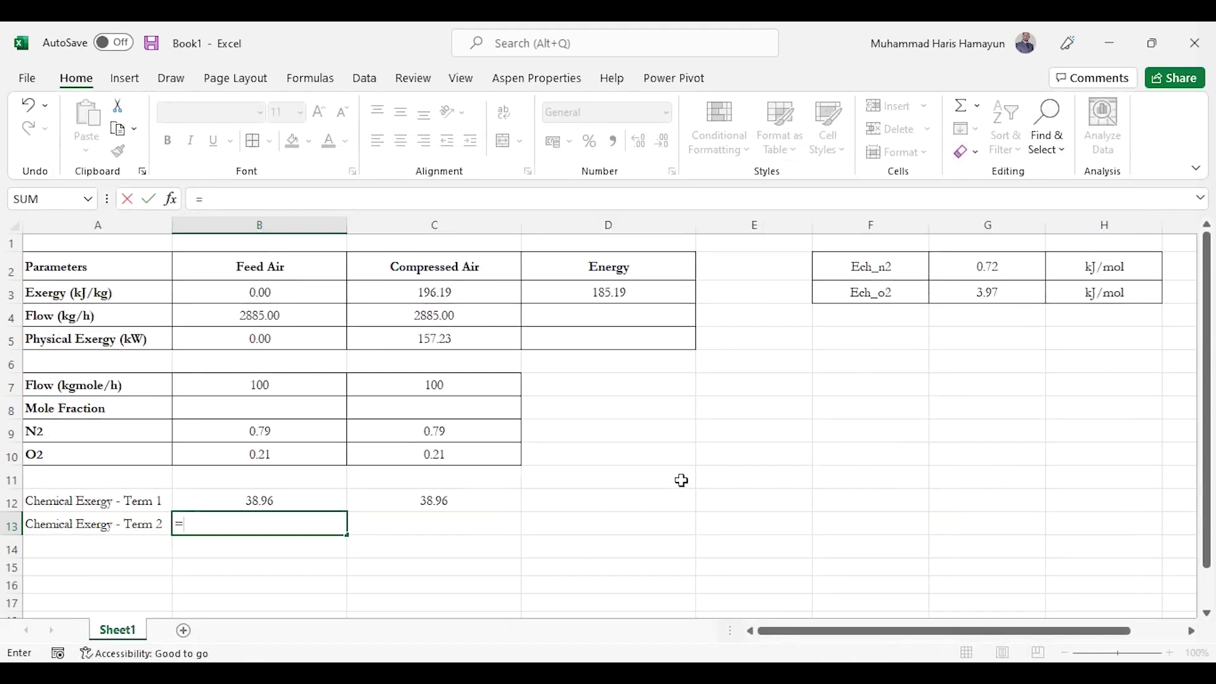
pyautogui.write('(8.314*298.15*')
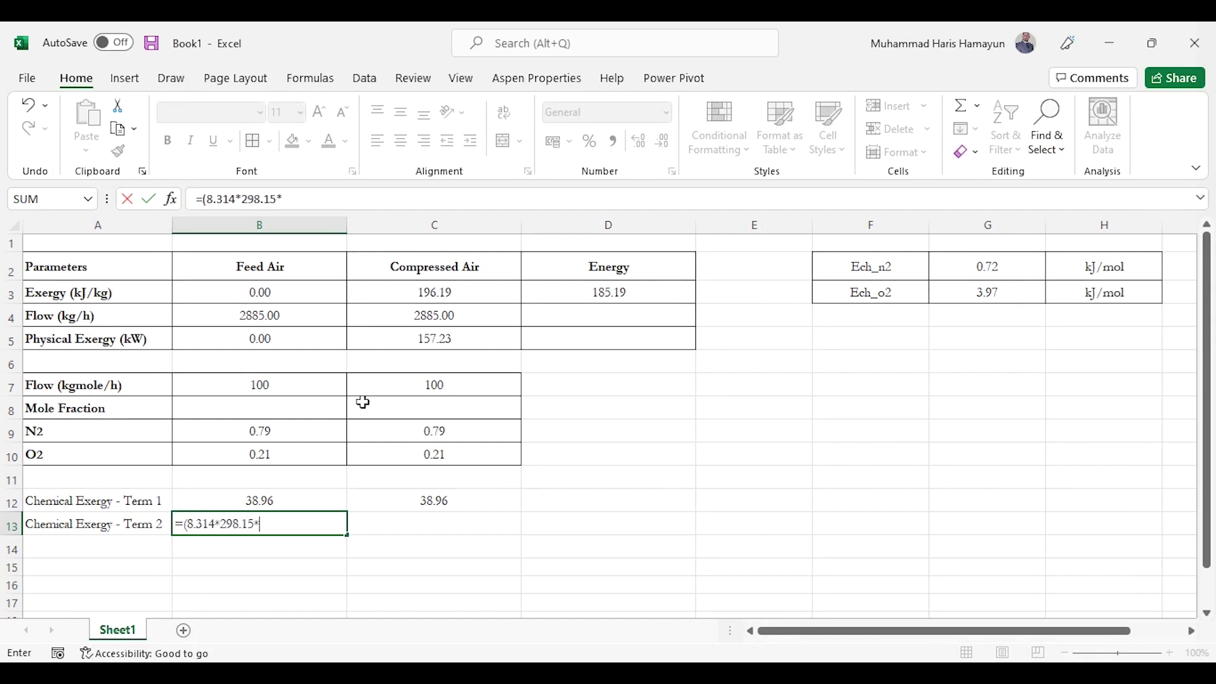
pyautogui.write('((')
pyautogui.click(312, 384)
pyautogui.write('*')
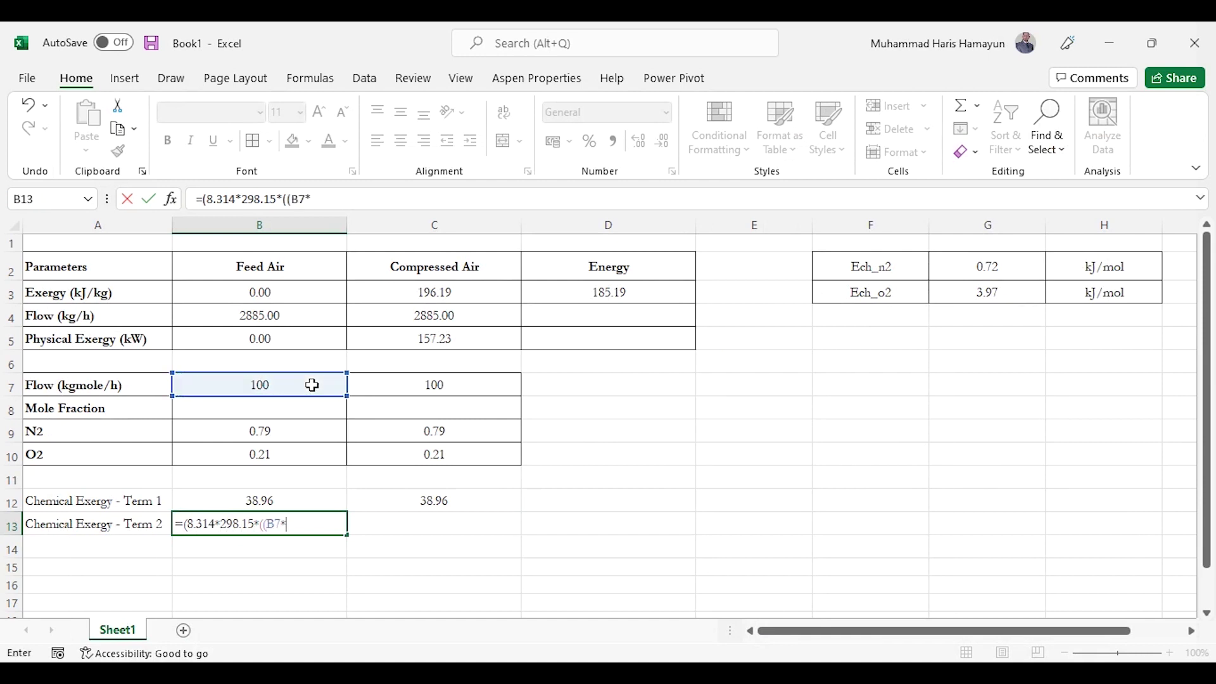
pyautogui.click(297, 432)
pyautogui.write('*')
pyautogui.write('ln(')
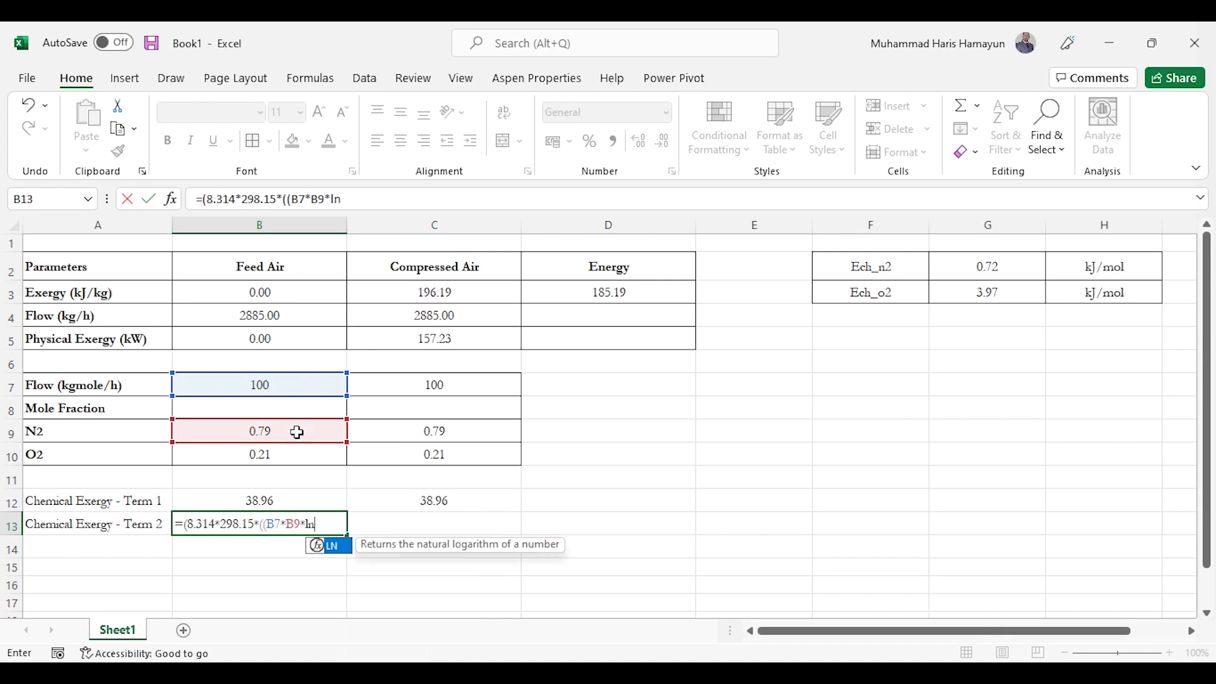
pyautogui.click(285, 430)
pyautogui.write('))')
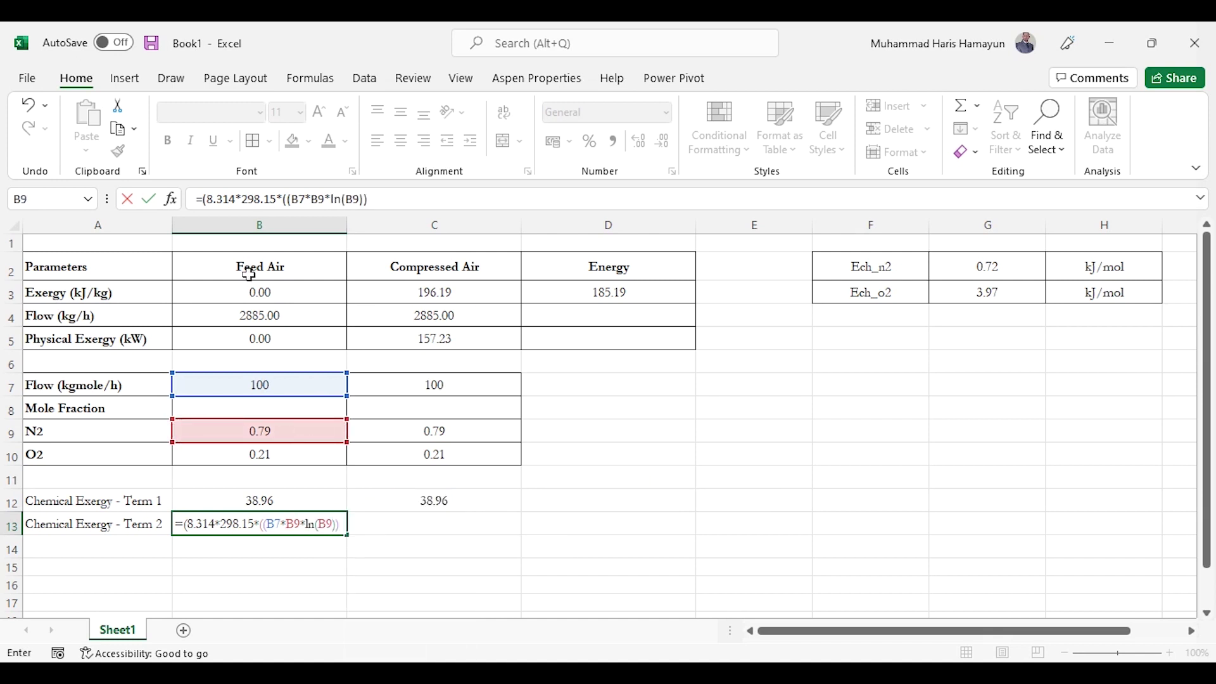
# - Add the O2 term B7*B10*LN(B10) to B13 and divide the result by 3600
pyautogui.click(395, 198)
pyautogui.write('+(')
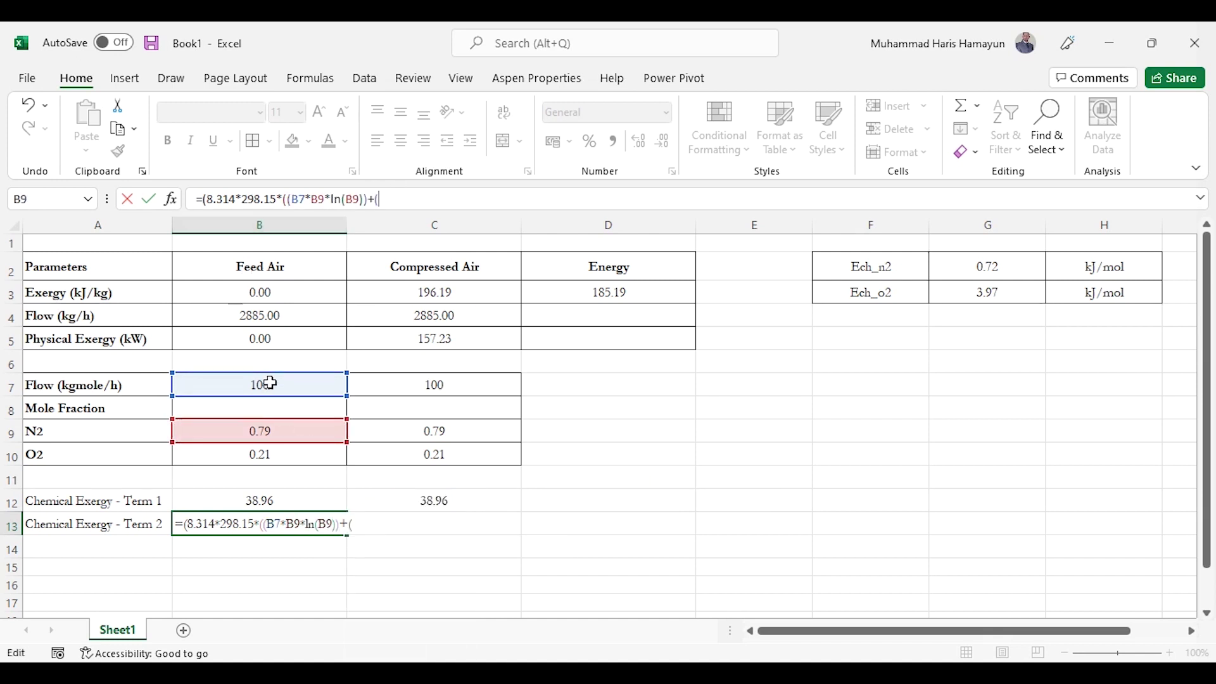
pyautogui.click(266, 383)
pyautogui.write('*')
pyautogui.click(266, 455)
pyautogui.write('*ln(')
pyautogui.click(264, 455)
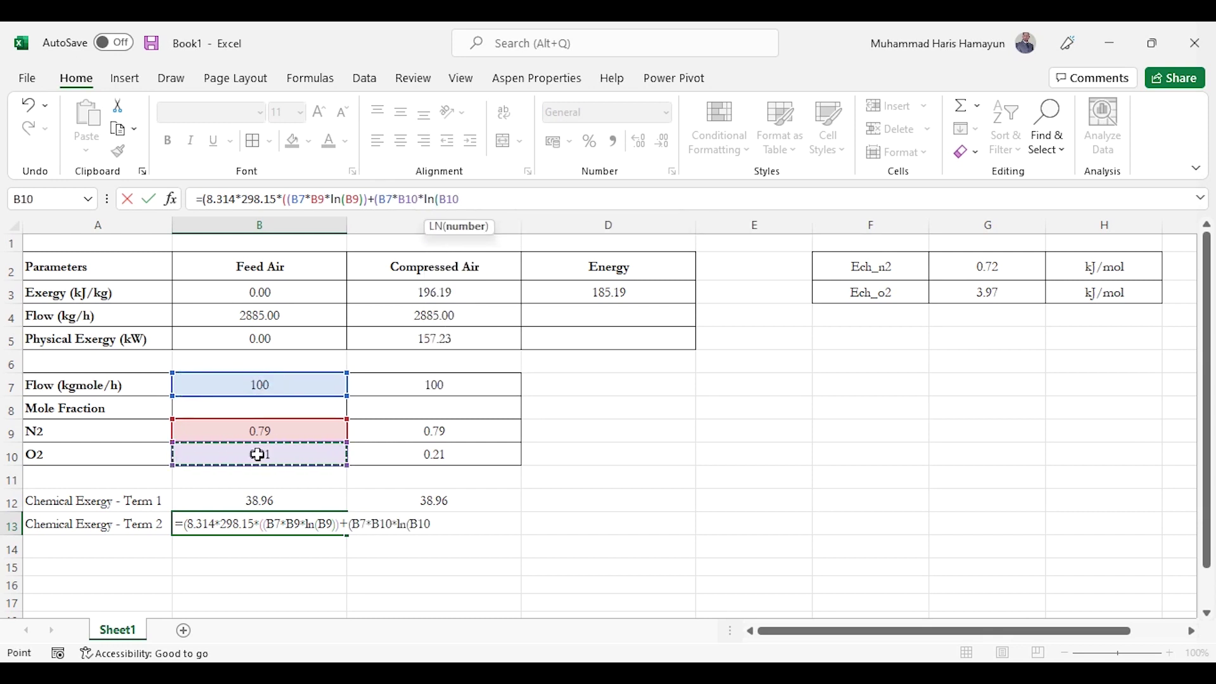
pyautogui.write('))))')
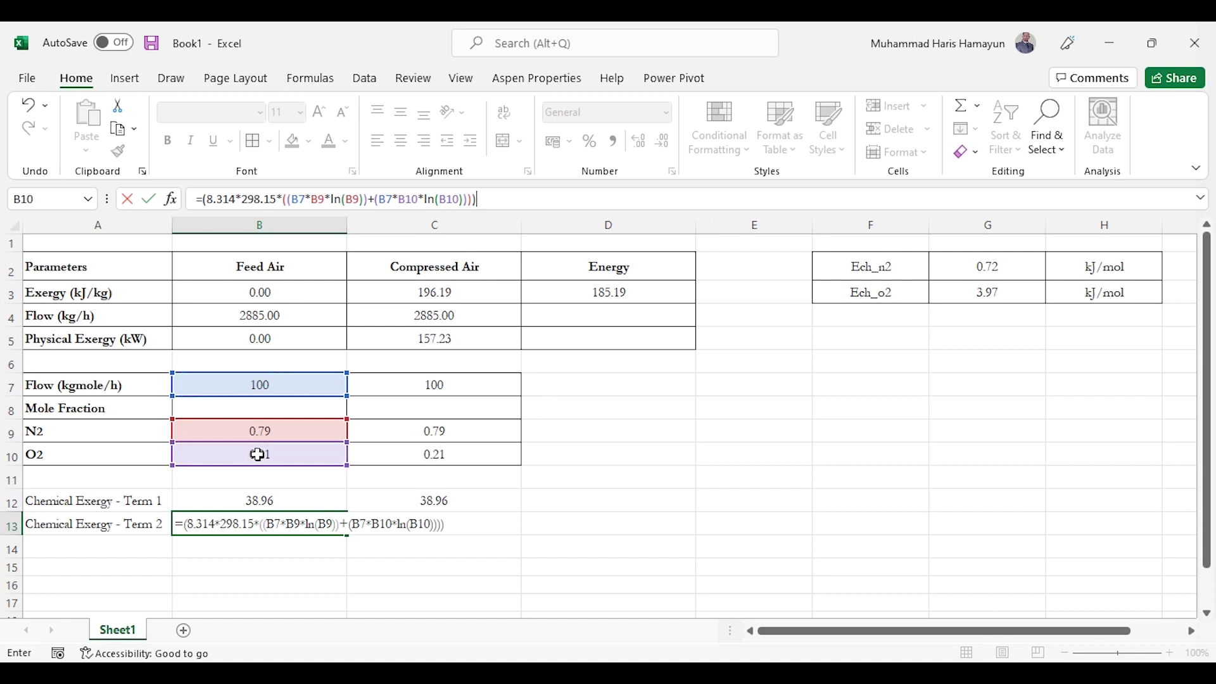
pyautogui.press('Return')
pyautogui.press('Up')
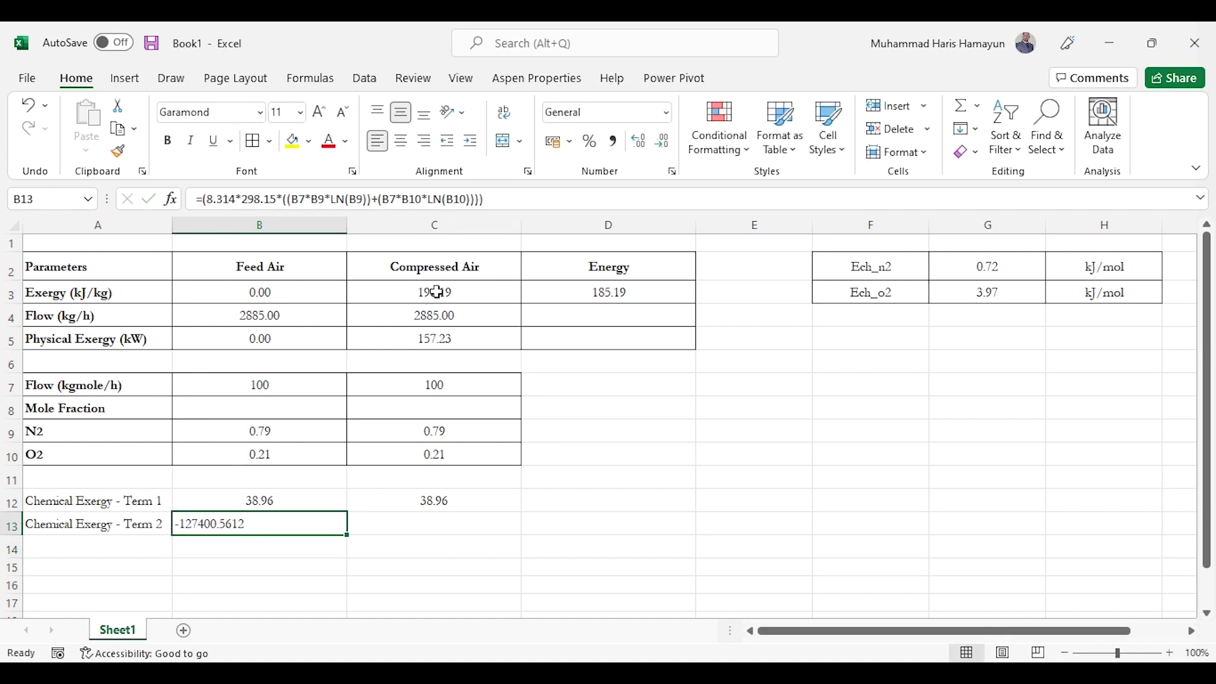
pyautogui.click(537, 202)
pyautogui.write('/3600')
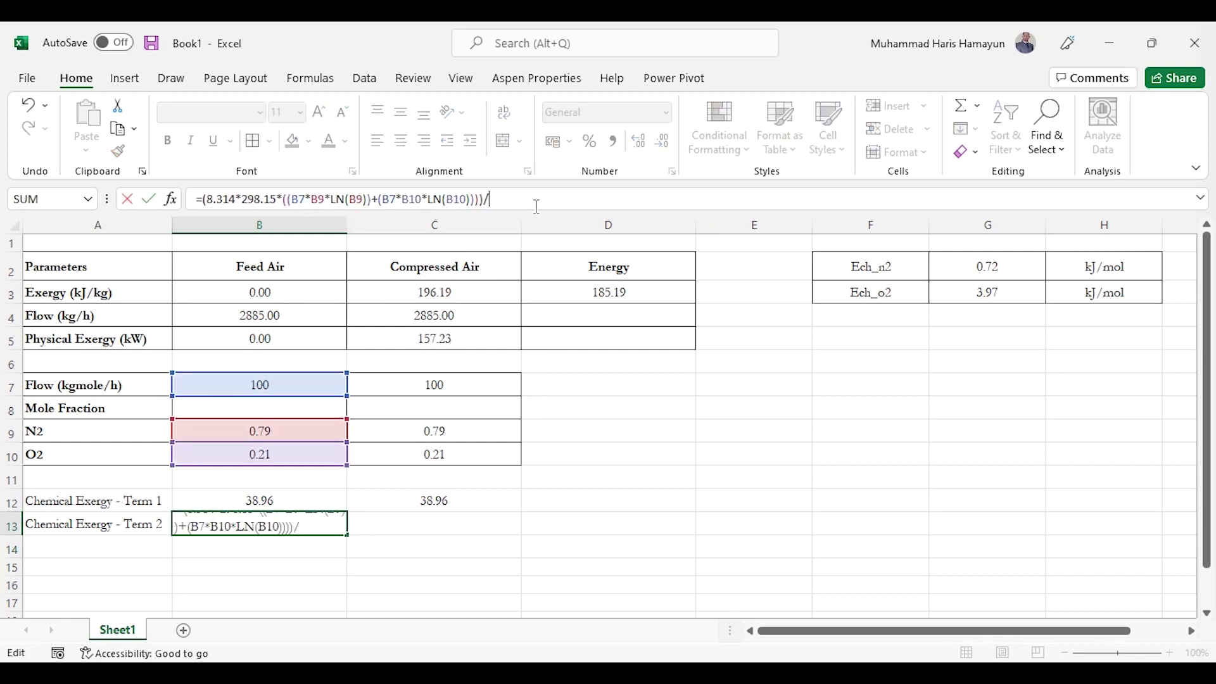
pyautogui.press('Return')
pyautogui.press('Up')
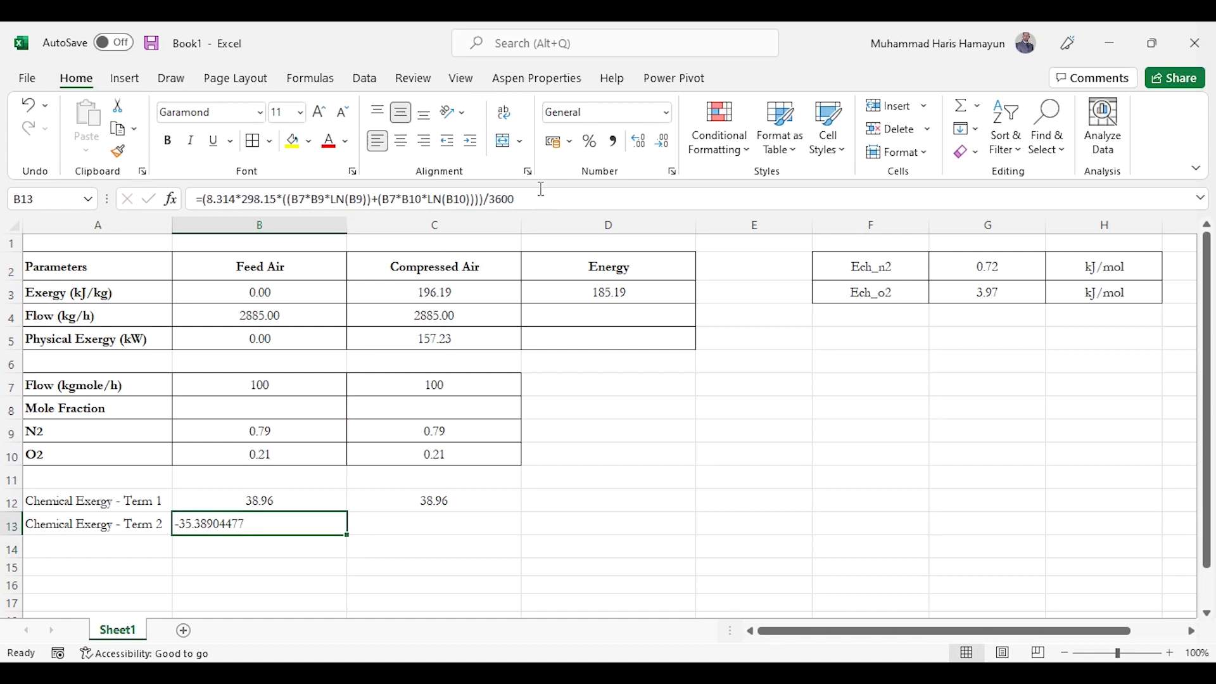
# - Format B13 as Number, centre it, and copy the Term 2 formula to C13
pyautogui.click(595, 115)
pyautogui.write('Number')
pyautogui.press('Return')
pyautogui.click(402, 144)
pyautogui.hotkey('ctrl', 'c')
pyautogui.press('Right')
pyautogui.hotkey('ctrl', 'v')
pyautogui.press('Escape')
pyautogui.press('Home')
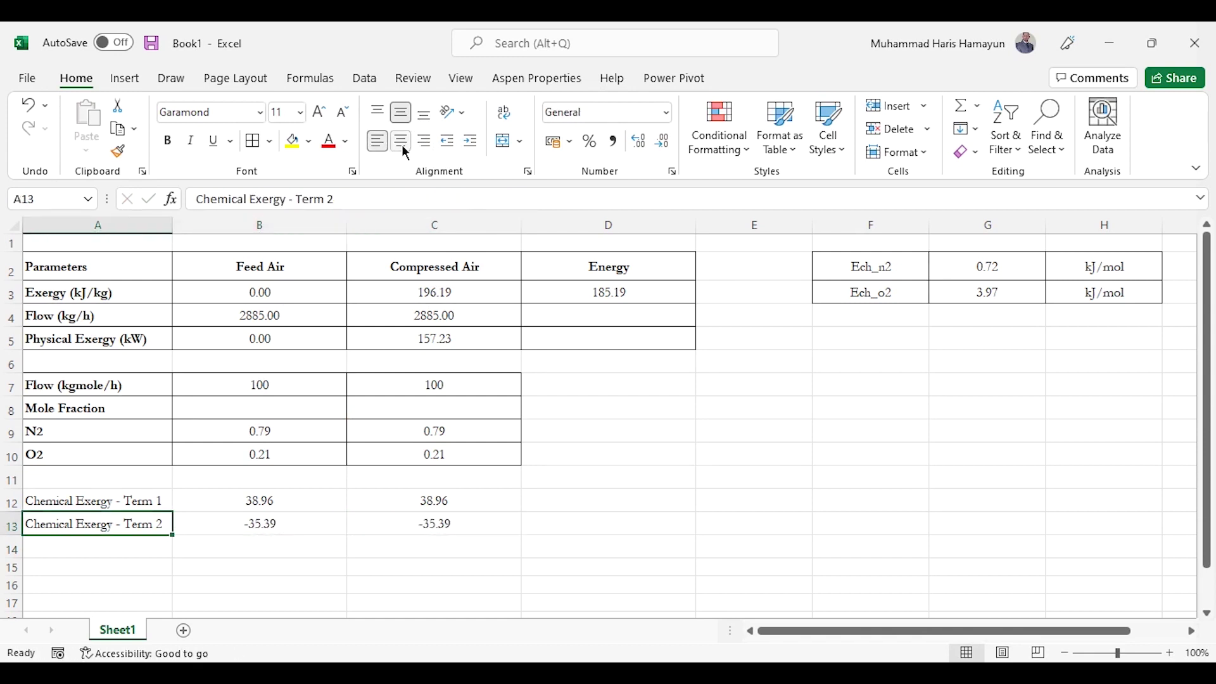
pyautogui.press('Down')
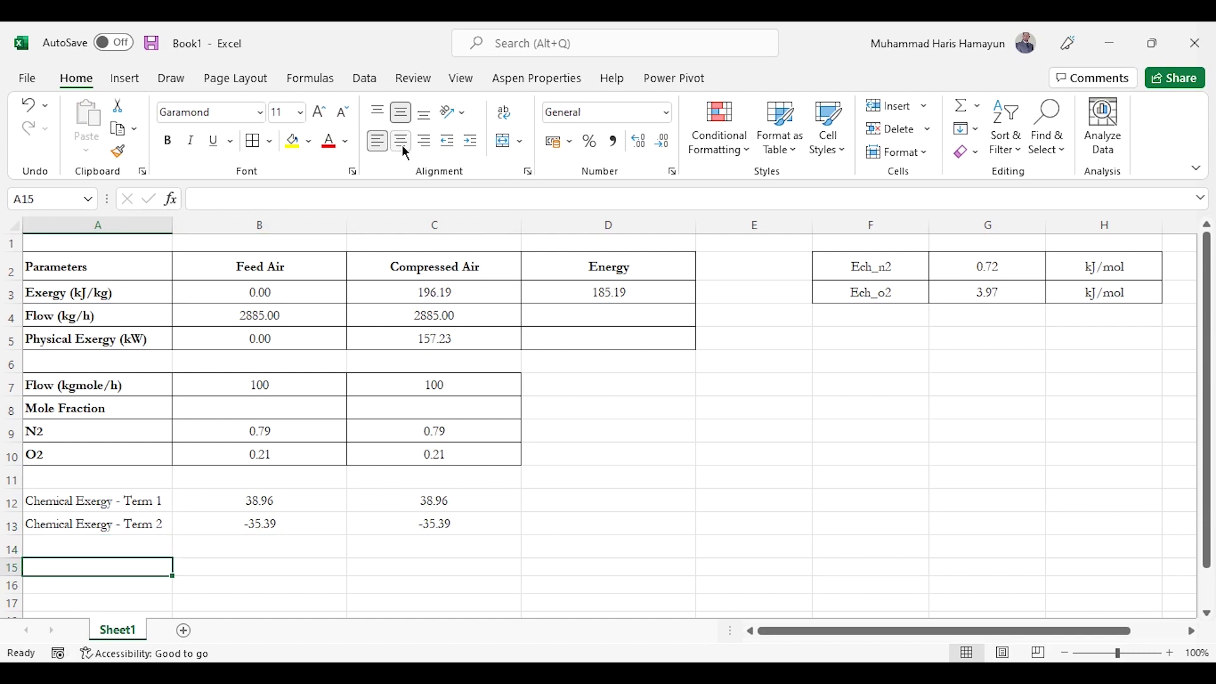
# - Label A14 'Chemical Exergy (kW)' and enter =B12+B13 in B14
pyautogui.write('Chemical Ex')
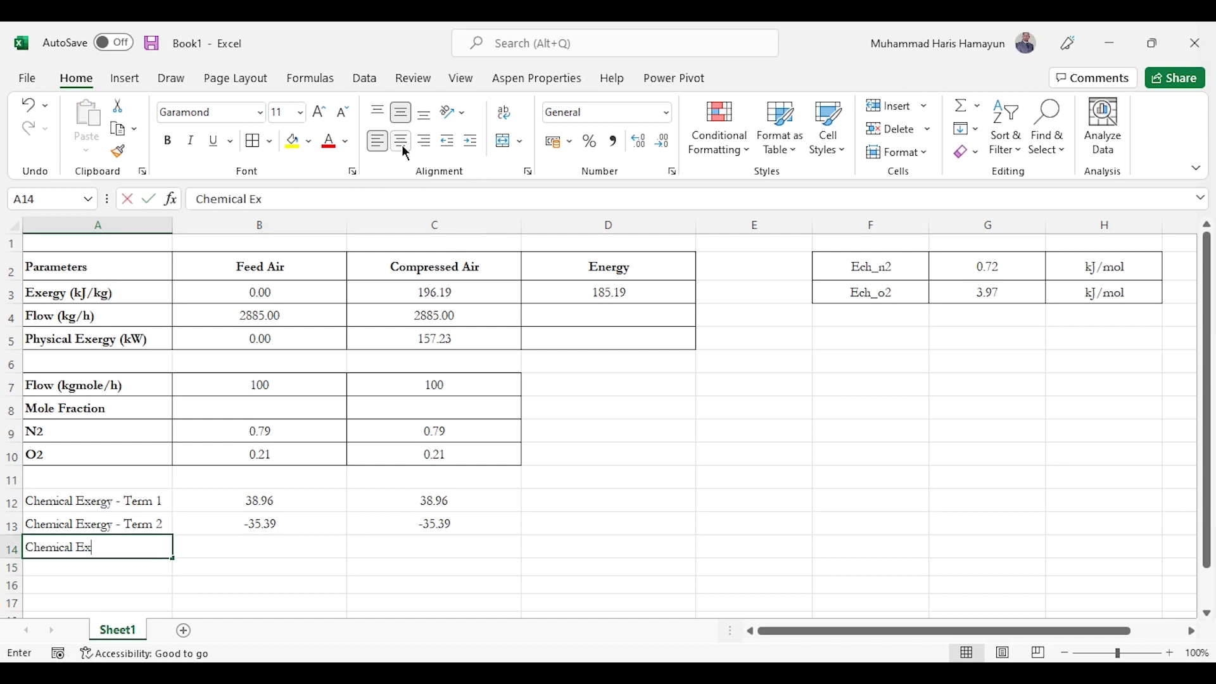
pyautogui.write('ergy (j')
pyautogui.press('BackSpace')
pyautogui.write('kW)')
pyautogui.press('Return')
pyautogui.press('Up')
pyautogui.press('Right')
pyautogui.write('=B12+')
pyautogui.press('Up')
pyautogui.press('Return')
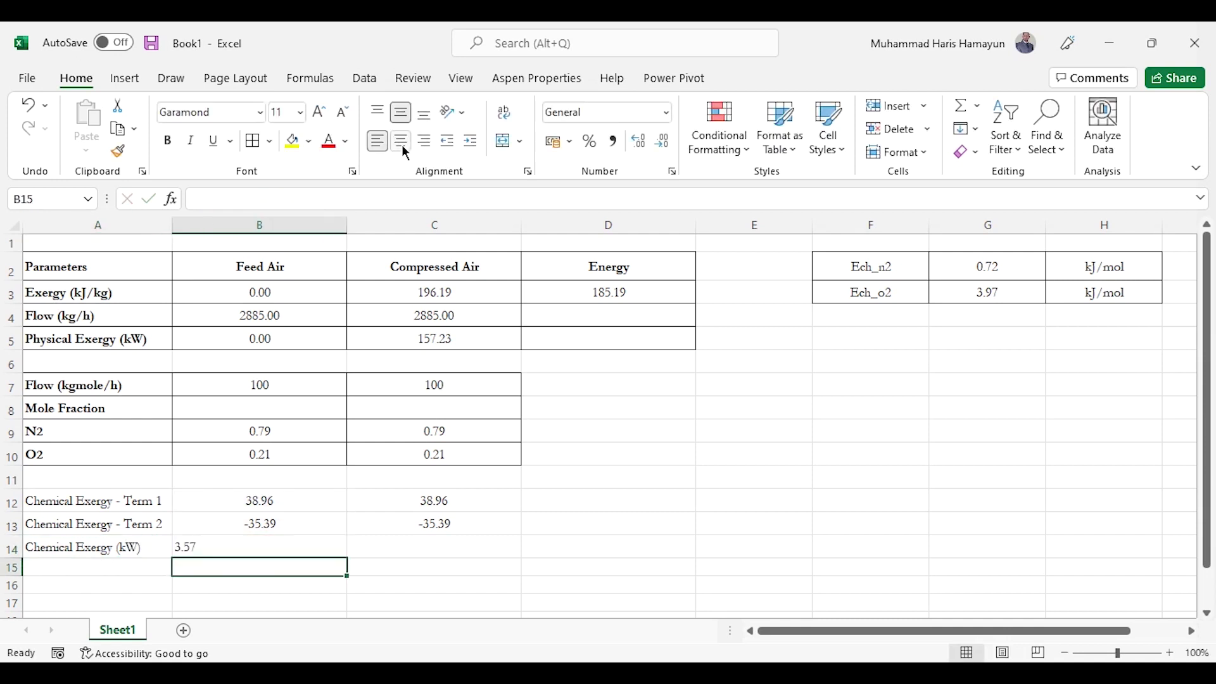
# - Copy the sum to C14, centre B14:C14, and bold the A14 label
pyautogui.press('Up')
pyautogui.hotkey('ctrl', 'c')
pyautogui.press('Right')
pyautogui.hotkey('ctrl', 'v')
pyautogui.press('Escape')
pyautogui.press('Left')
pyautogui.hotkey('shift', 'Right')
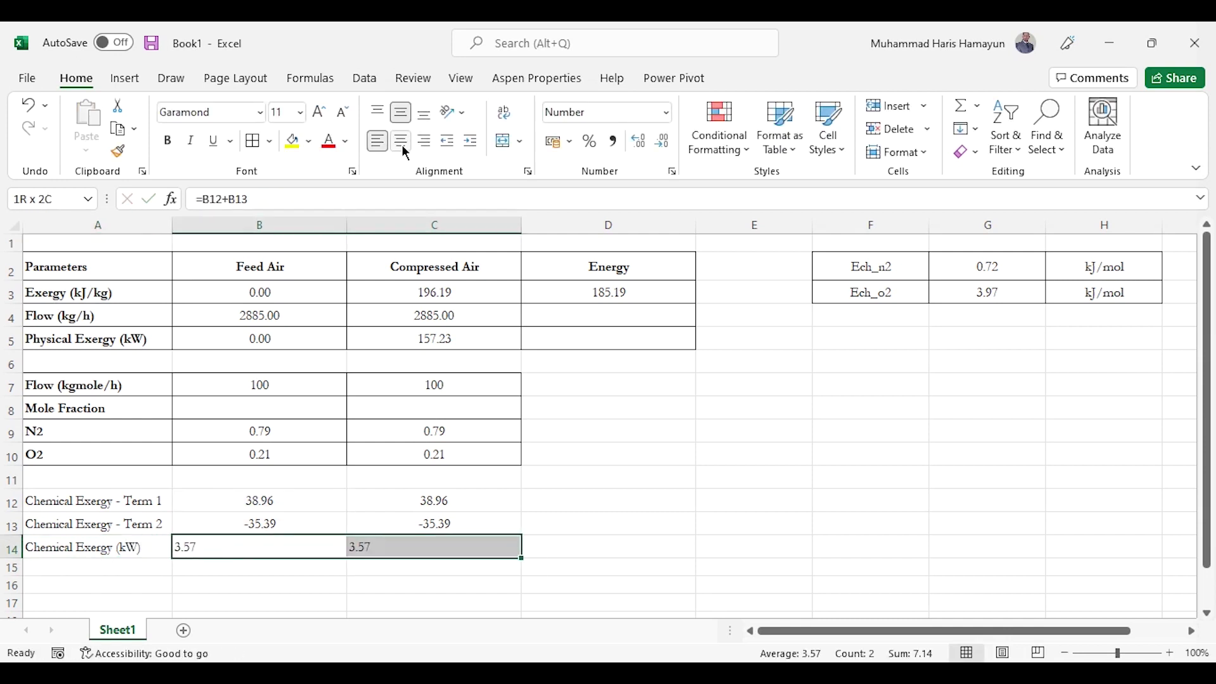
pyautogui.click(401, 144)
pyautogui.press('Left')
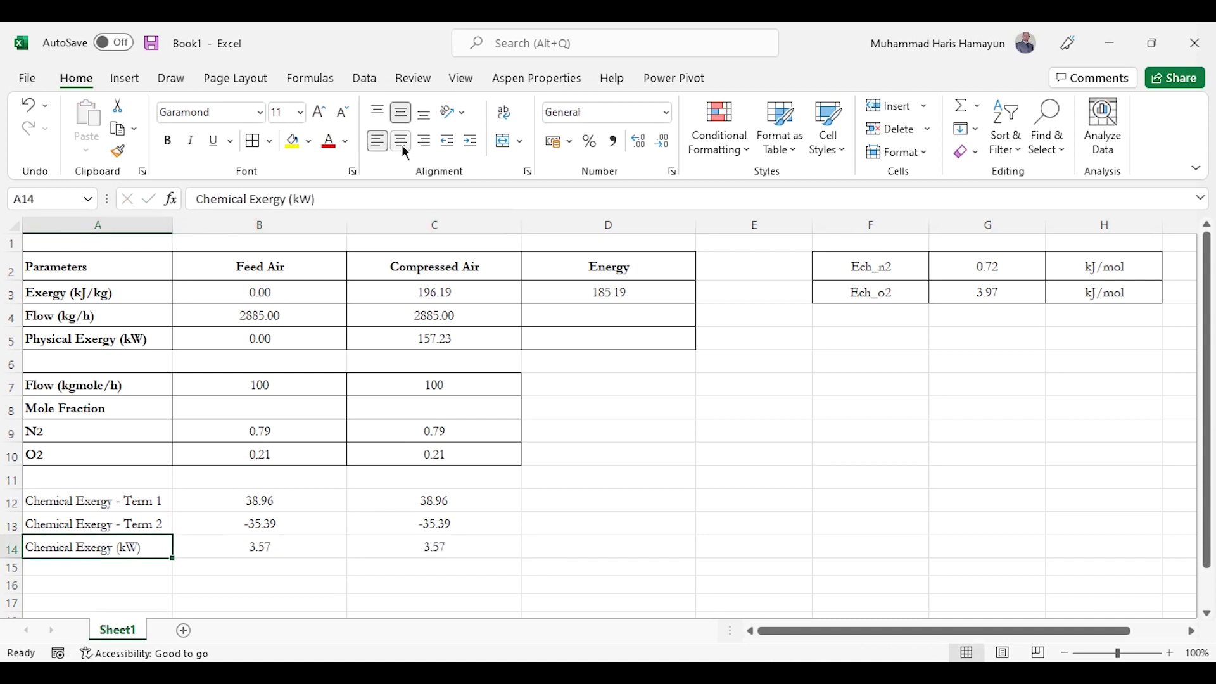
pyautogui.hotkey('ctrl', 'b')
# - Apply All Borders to the chemical exergy block A12:C14
pyautogui.press('Up')
pyautogui.press('Up')
pyautogui.hotkey('shift', 'Down')
pyautogui.hotkey('shift', 'Down')
pyautogui.hotkey('shift', 'Right')
pyautogui.hotkey('shift', 'Right')
pyautogui.hotkey('shift', 'Left')
pyautogui.hotkey('shift', 'Up')
pyautogui.hotkey('shift', 'Left')
pyautogui.hotkey('shift', 'Up')
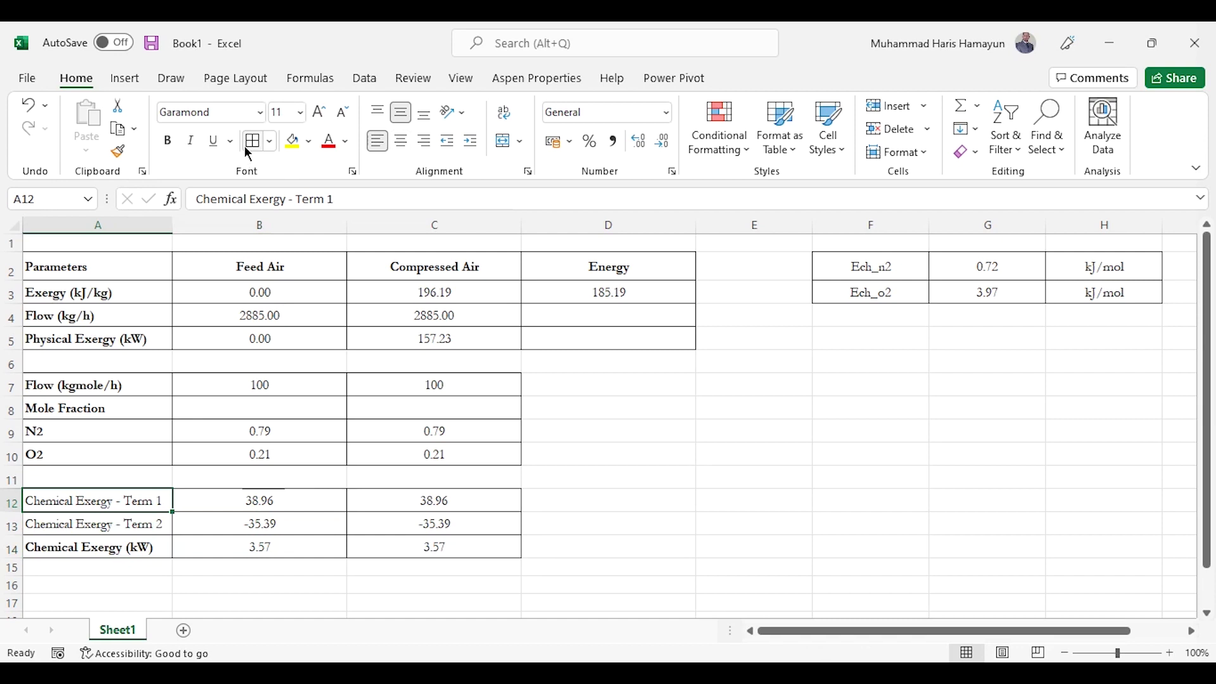
# - Label A16 'Total Exergy (kW)' and enter =B14+B5 in B16
pyautogui.press('Down')
pyautogui.press('Down')
pyautogui.press('Down')
pyautogui.press('Down')
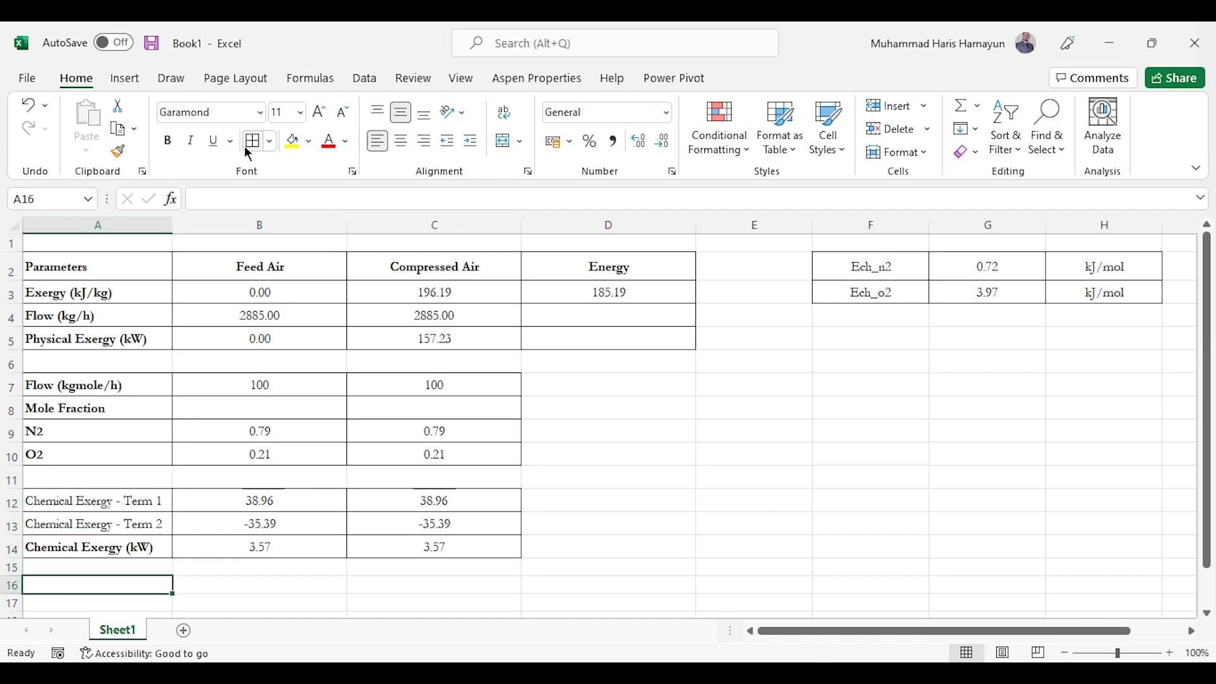
pyautogui.write('Total Exergy ')
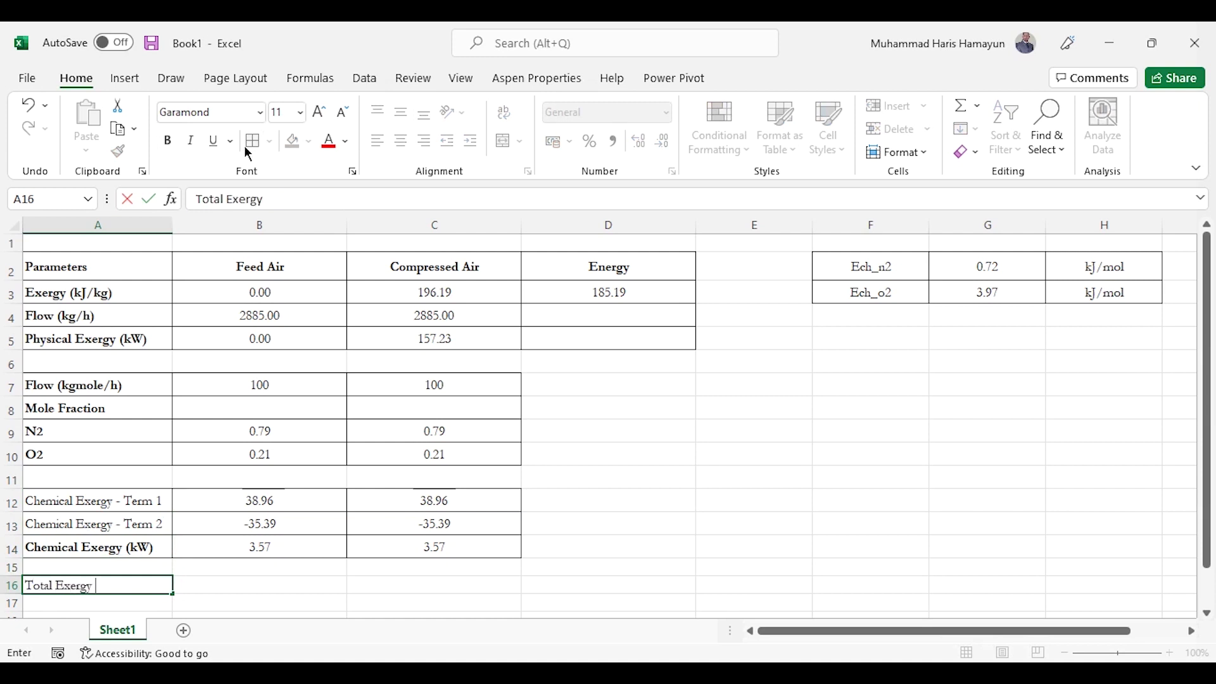
pyautogui.write('(kW)')
pyautogui.press('Tab')
pyautogui.write('=')
pyautogui.press('Down')
pyautogui.press('Down')
pyautogui.press('Up')
pyautogui.press('Up')
pyautogui.press('Up')
pyautogui.press('Up')
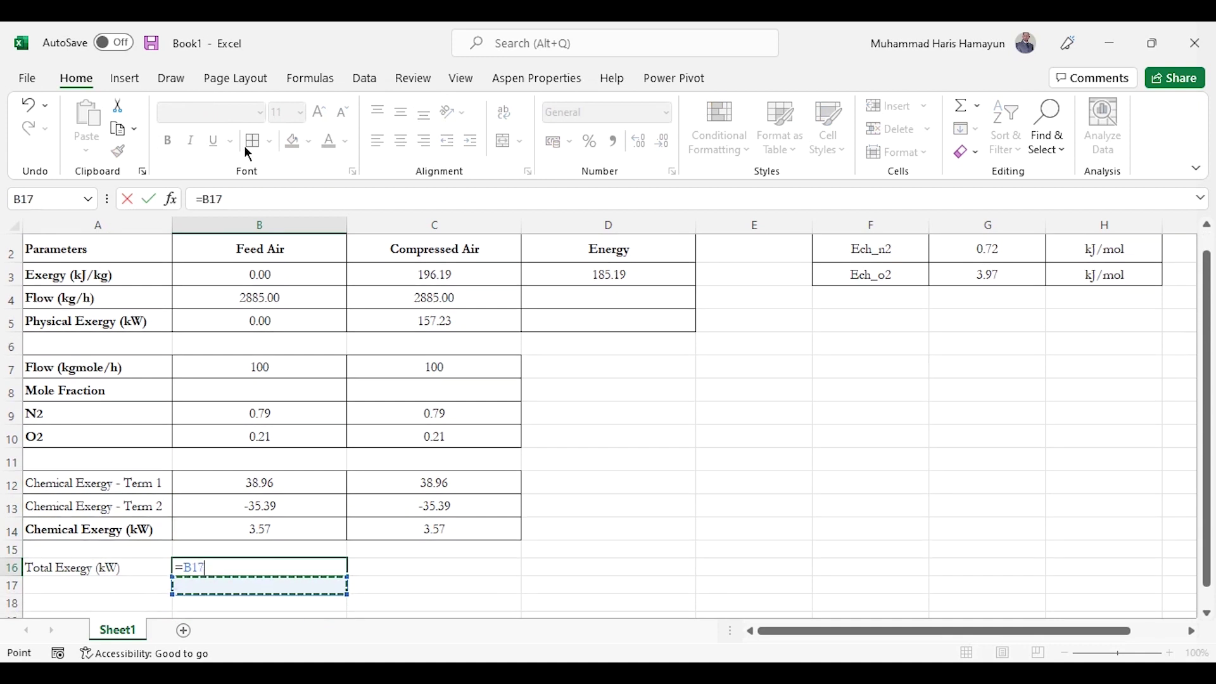
pyautogui.write('+')
pyautogui.press('Up')
pyautogui.press('Up')
pyautogui.press('Up')
pyautogui.press('Up')
pyautogui.press('Up')
pyautogui.press('Up')
pyautogui.press('Up')
pyautogui.press('Up')
pyautogui.press('Up')
pyautogui.press('Up')
pyautogui.press('Up')
pyautogui.press('Return')
pyautogui.press('Up')
# - Copy the total exergy formula to C16 and centre B16:C16
pyautogui.hotkey('ctrl', 'c')
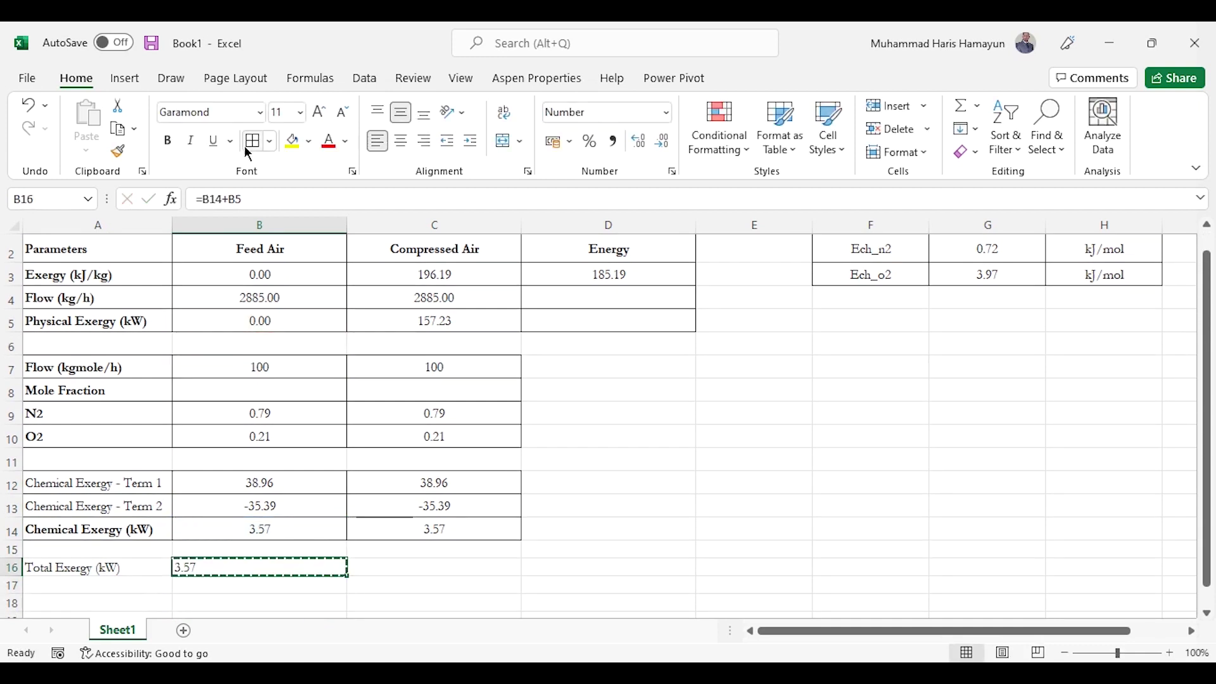
pyautogui.press('Right')
pyautogui.press('Return')
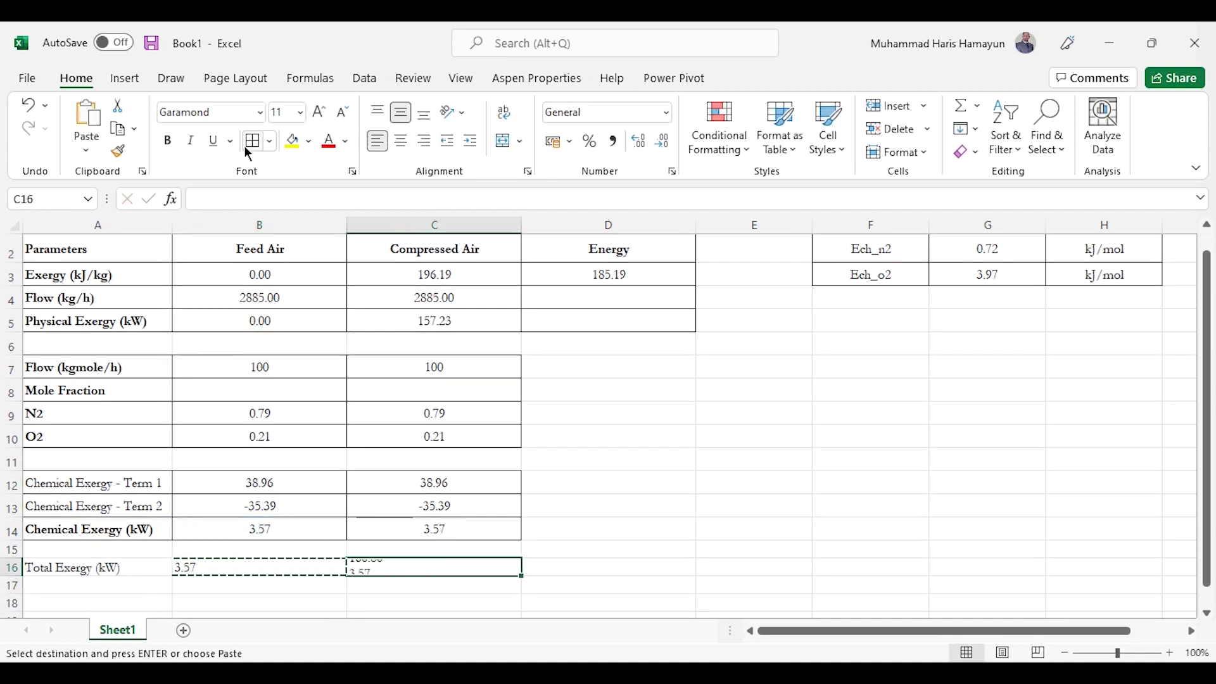
pyautogui.press('Left')
pyautogui.press('Left')
pyautogui.press('Right')
pyautogui.hotkey('shift', 'Right')
pyautogui.click(401, 141)
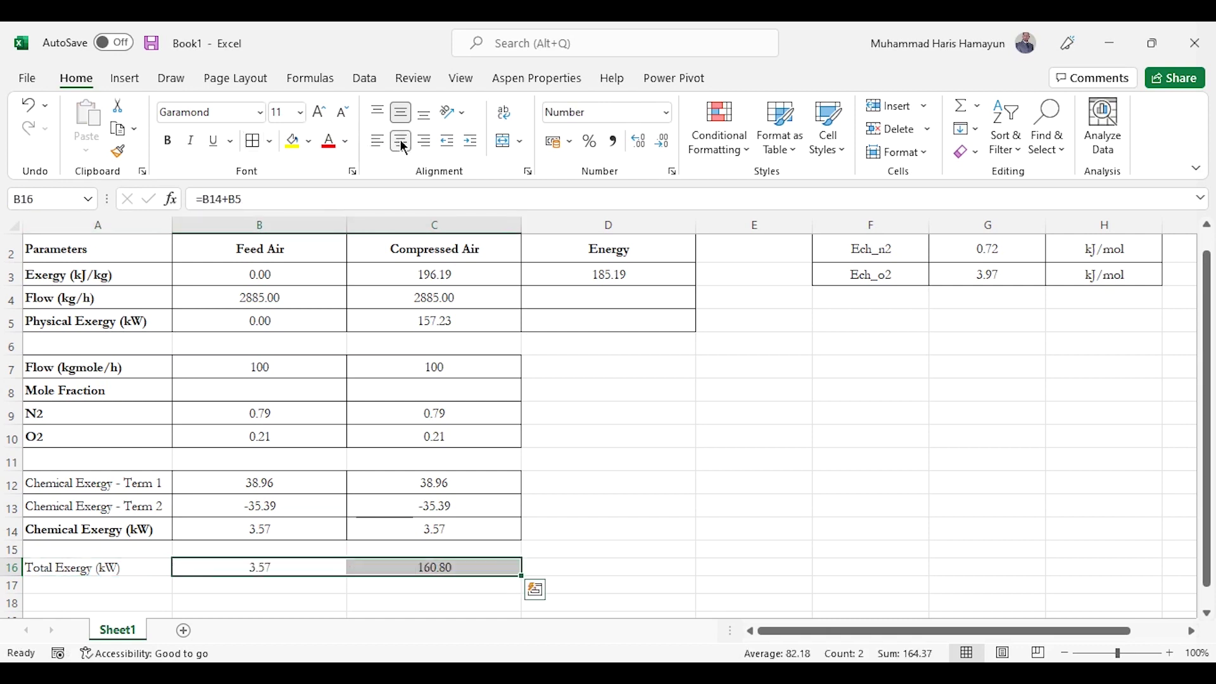
# - Enter =D3 in D16 for the 185.19 energy total and copy the B2:D2 headers
pyautogui.press('Right')
pyautogui.press('Right')
pyautogui.write('=')
pyautogui.press('Up')
pyautogui.press('Up')
pyautogui.press('Up')
pyautogui.press('Up')
pyautogui.press('Up')
pyautogui.press('Up')
pyautogui.press('Up')
pyautogui.press('Up')
pyautogui.press('Up')
pyautogui.press('Up')
pyautogui.press('Up')
pyautogui.press('Up')
pyautogui.press('Up')
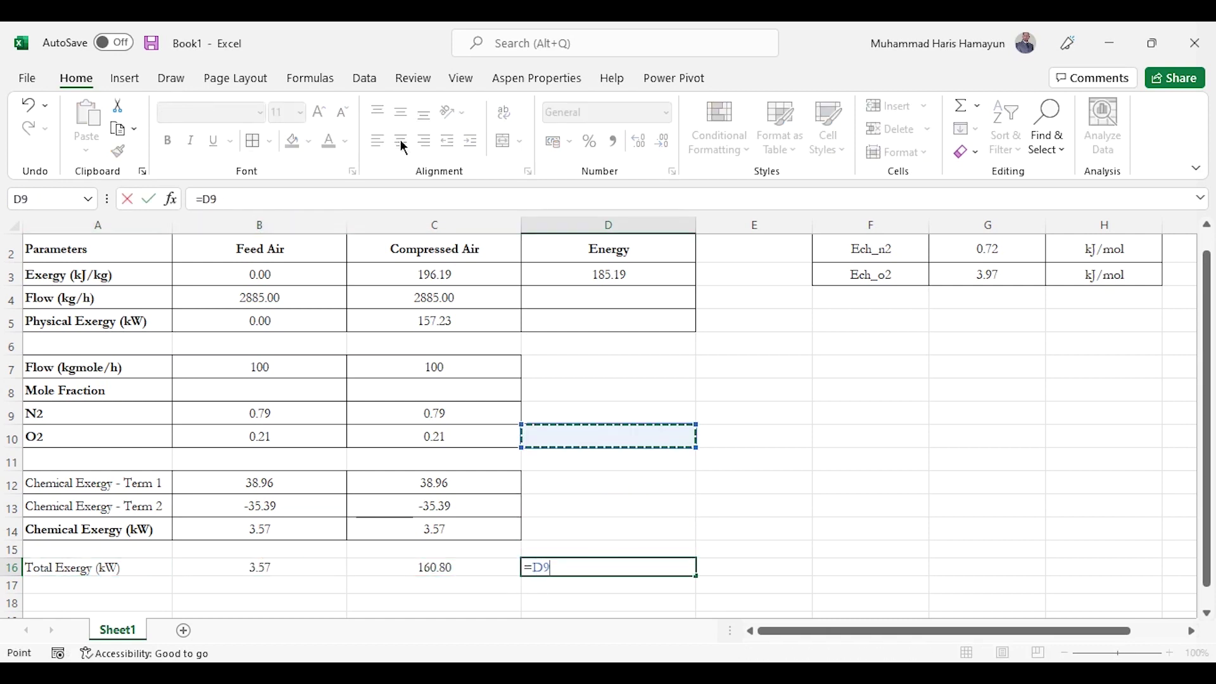
pyautogui.press('Return')
pyautogui.press('Up')
pyautogui.hotkey('ctrl', 'Up')
pyautogui.hotkey('ctrl', 'Up')
pyautogui.press('Left')
pyautogui.press('Left')
pyautogui.hotkey('shift', 'Right')
pyautogui.hotkey('shift', 'Right')
pyautogui.hotkey('ctrl', 'c')
pyautogui.press('Down')
pyautogui.press('Down')
pyautogui.press('Down')
pyautogui.press('Down')
pyautogui.press('Down')
pyautogui.press('Down')
pyautogui.press('Down')
pyautogui.press('Down')
pyautogui.press('Down')
pyautogui.press('Down')
pyautogui.press('Down')
pyautogui.press('Down')
pyautogui.press('Down')
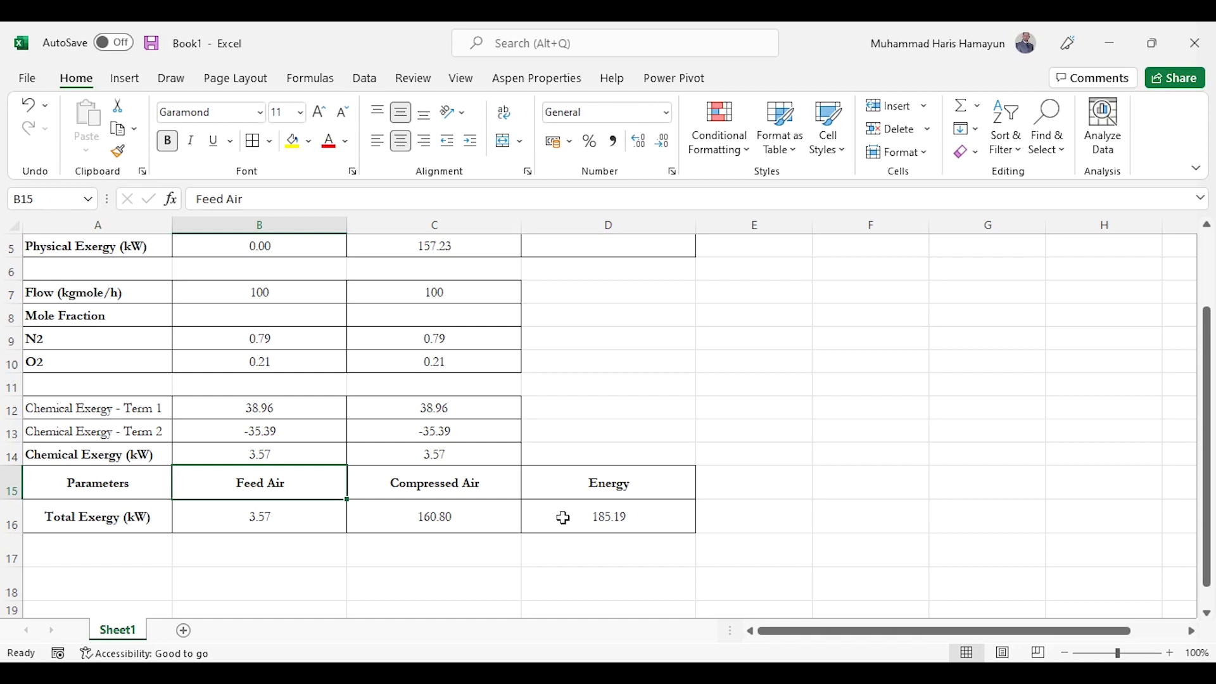
# - Type the label '% Exergy Efficiency' in A18 below the Total Exergy table
pyautogui.press('Down')
pyautogui.press('Down')
pyautogui.press('Down')
pyautogui.press('Left')
pyautogui.write('% Exergy Efficiency')
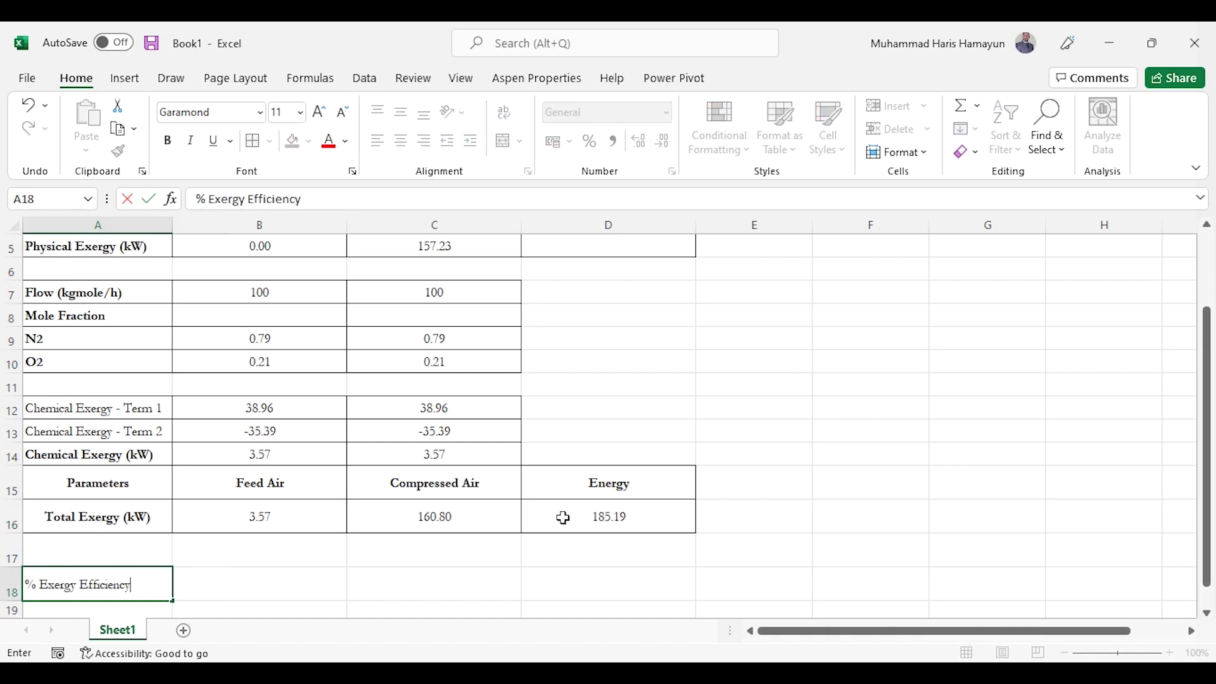
# - Enter the exergy efficiency formula =(C16-B16)/D16*100 in B18
pyautogui.press('Tab')
pyautogui.write('=(')
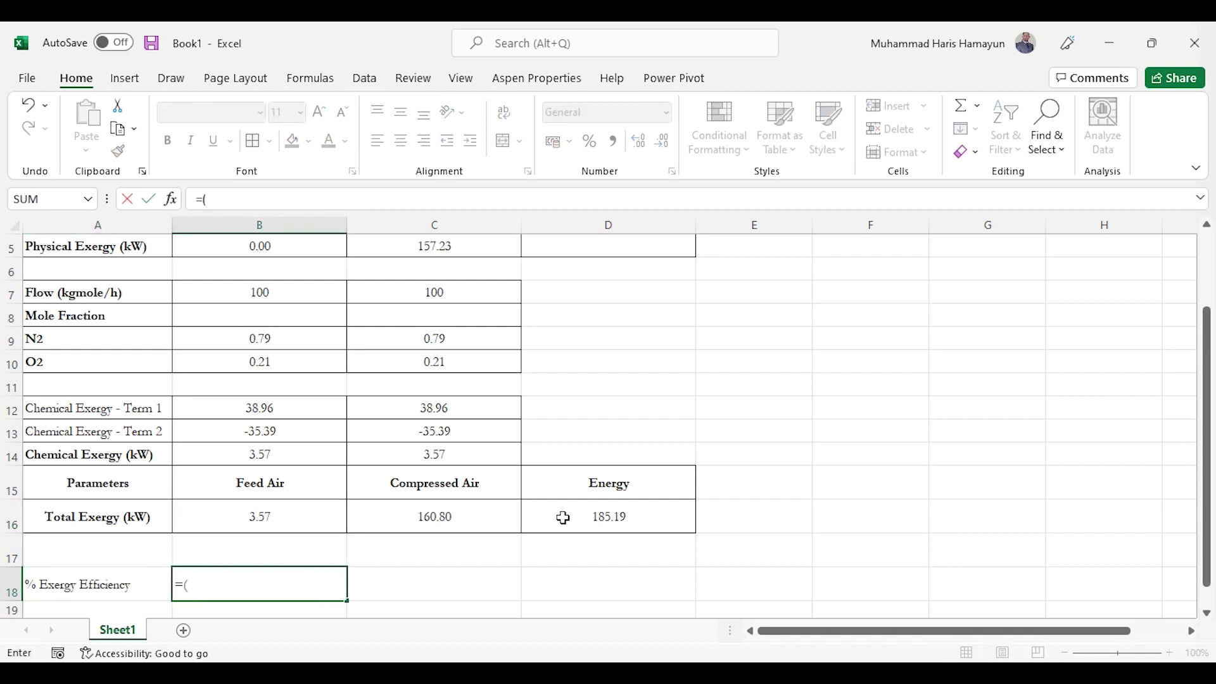
pyautogui.press('Up')
pyautogui.press('Up')
pyautogui.press('Up')
pyautogui.press('Right')
pyautogui.press('Down')
pyautogui.write('-')
pyautogui.press('Up')
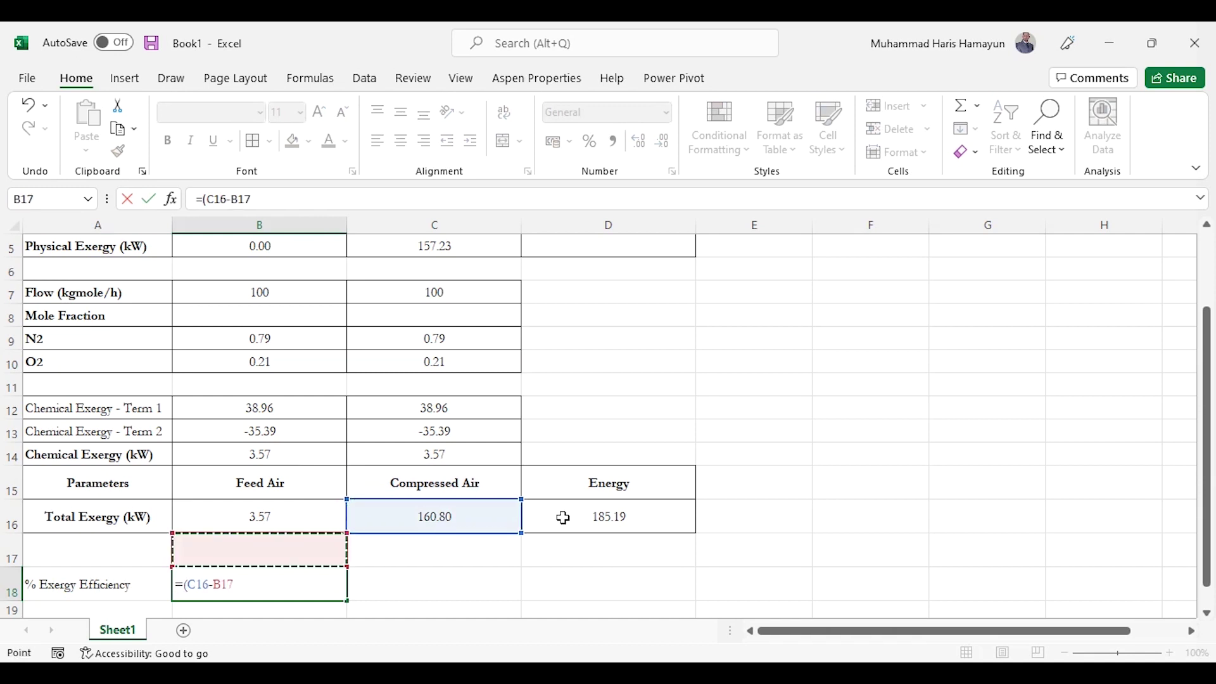
pyautogui.press('Up')
pyautogui.write(')/')
pyautogui.press('Up')
pyautogui.press('Up')
pyautogui.press('Right')
pyautogui.press('Right')
pyautogui.write('*100')
pyautogui.press('Return')
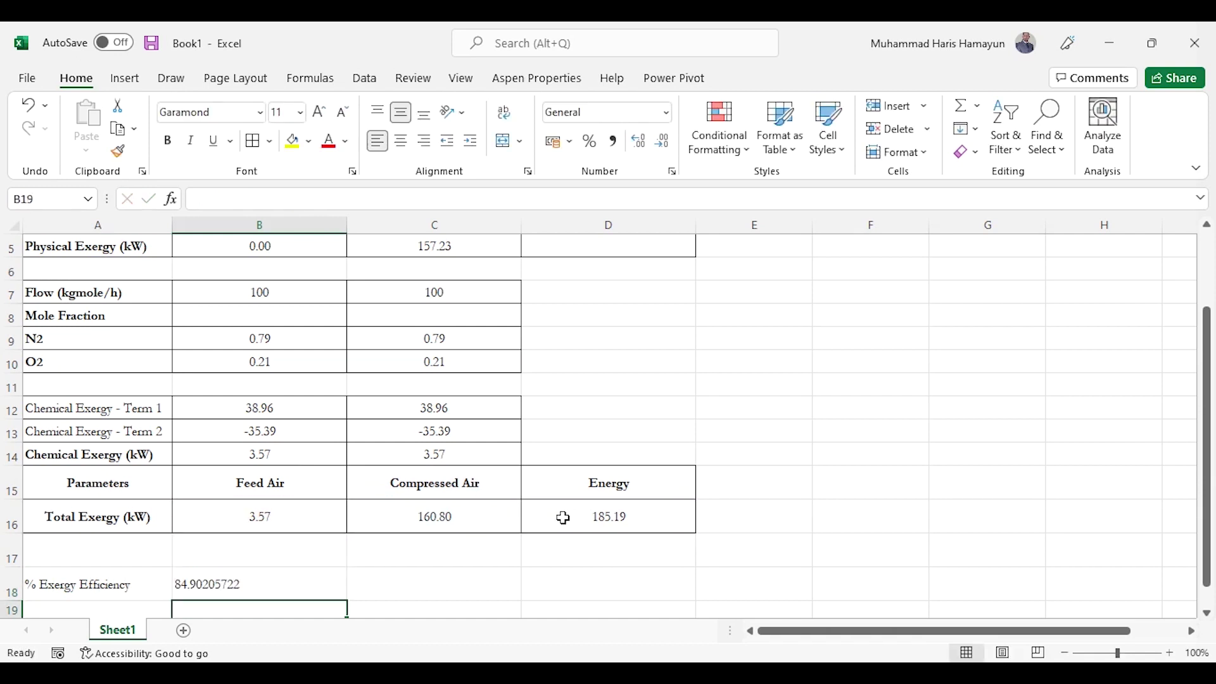
# - Format the efficiency result as Number so it reads 84.90
pyautogui.press('Up')
pyautogui.click(624, 106)
pyautogui.write('Number')
pyautogui.press('Return')
# - Add the label 'Exergy Destruction' in A19 with units % in C18 and kW in C19
pyautogui.press('Down')
pyautogui.press('Down')
pyautogui.press('Up')
pyautogui.press('Up')
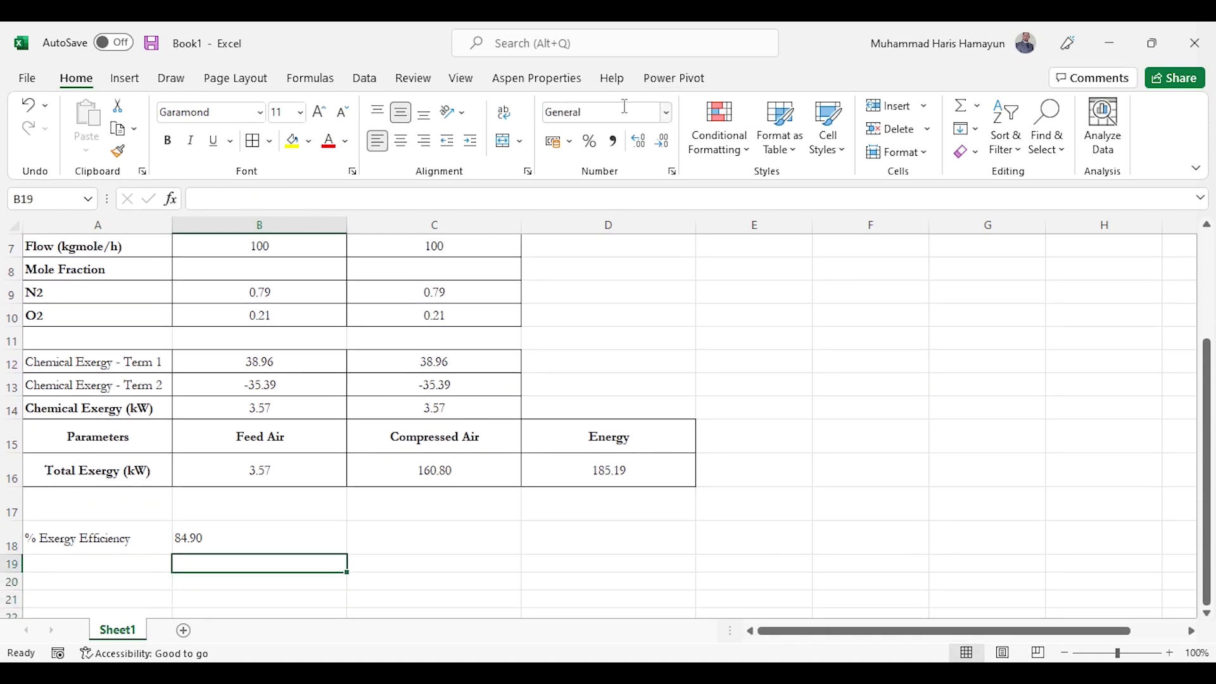
pyautogui.press('Left')
pyautogui.write('Exergy D')
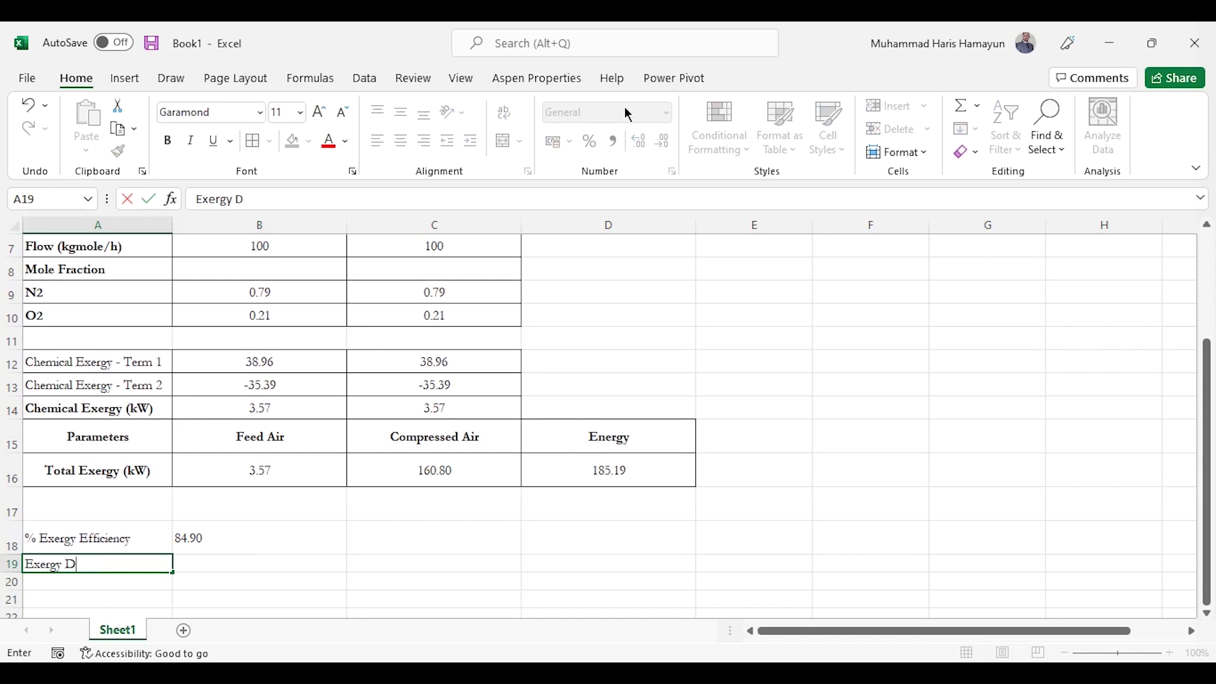
pyautogui.write('estruction')
pyautogui.press('Right')
pyautogui.press('Right')
pyautogui.press('Up')
pyautogui.write('%')
pyautogui.press('Down')
pyautogui.write('kW')
pyautogui.press('Left')
# - Enter =(B16+D16)-C16 in B19 so exergy destruction shows 27.96 kW
pyautogui.write('=(')
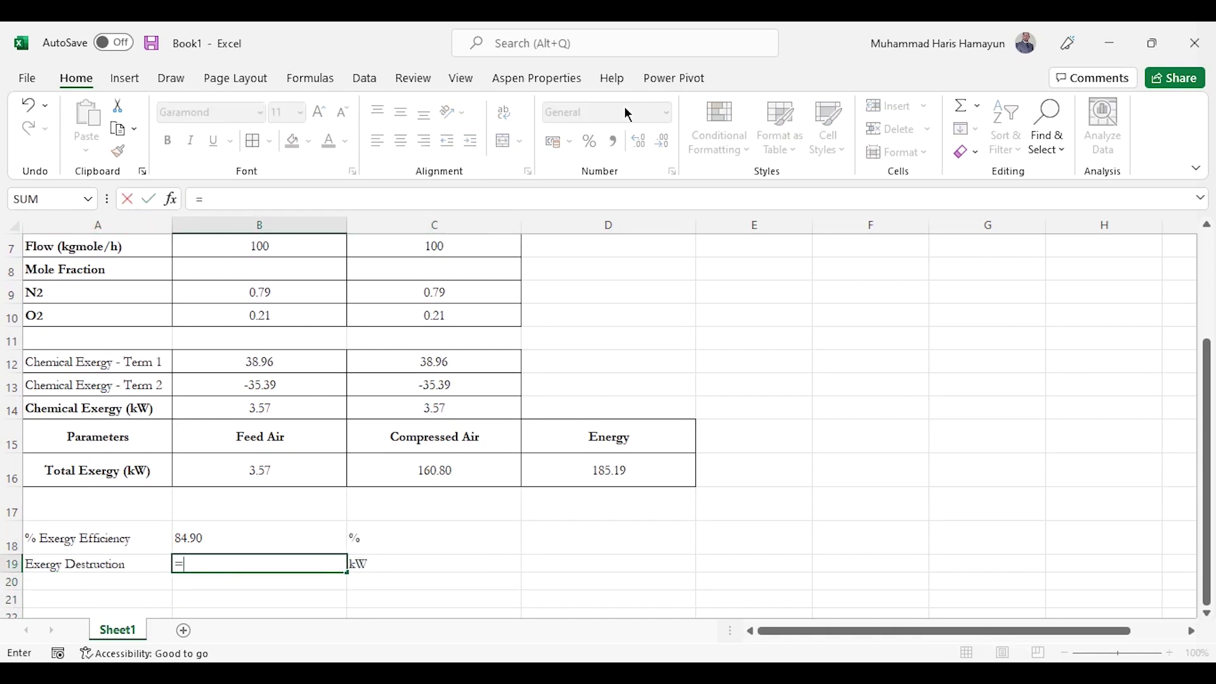
pyautogui.press('Up')
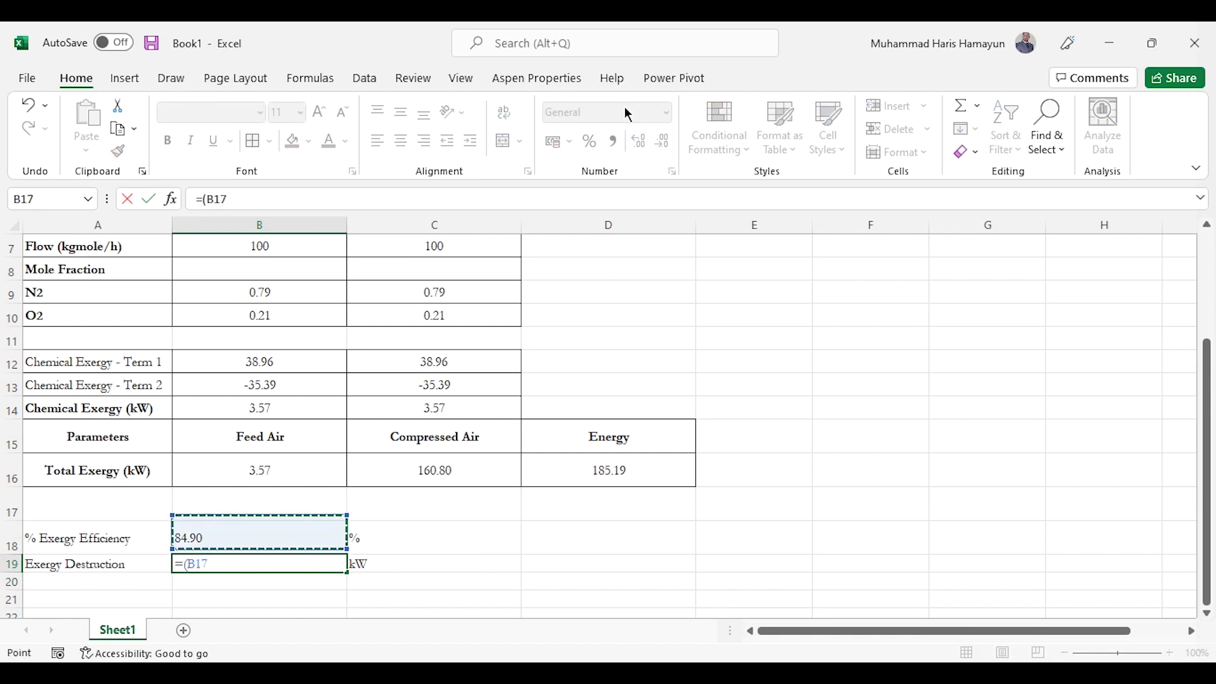
pyautogui.press('Up')
pyautogui.press('Up')
pyautogui.write('+')
pyautogui.press('Up')
pyautogui.press('Up')
pyautogui.press('Up')
pyautogui.press('Right')
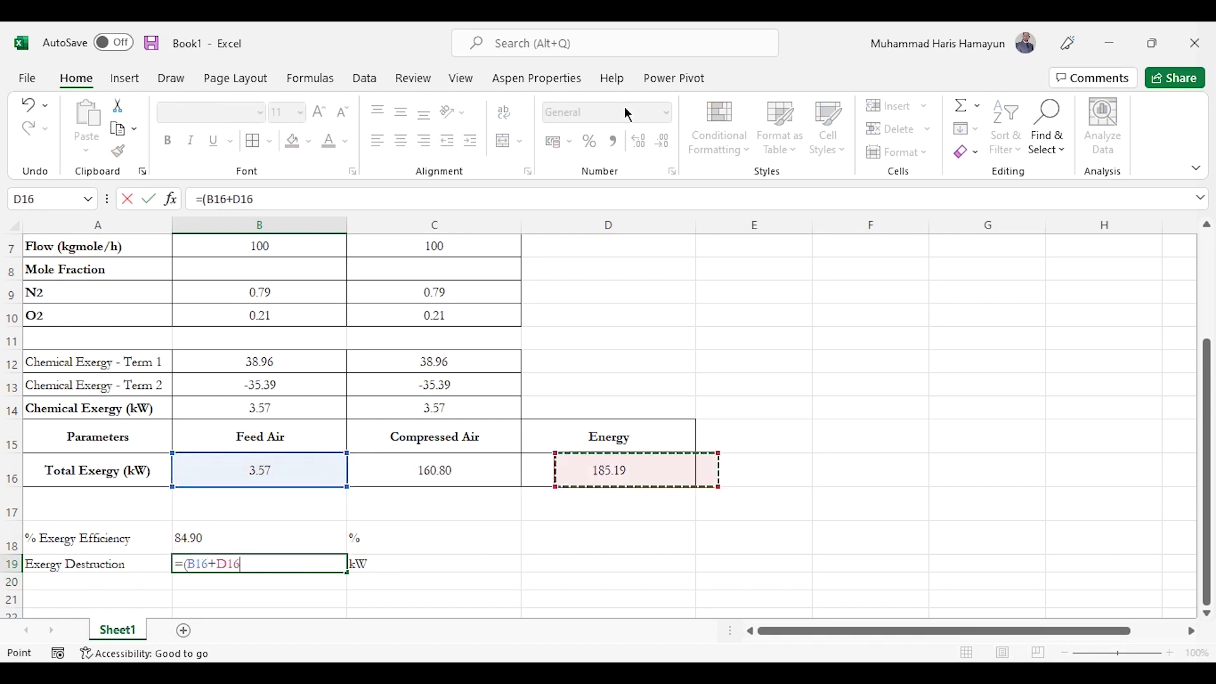
pyautogui.write(')-')
pyautogui.press('Up')
pyautogui.press('Up')
pyautogui.press('Up')
pyautogui.press('Right')
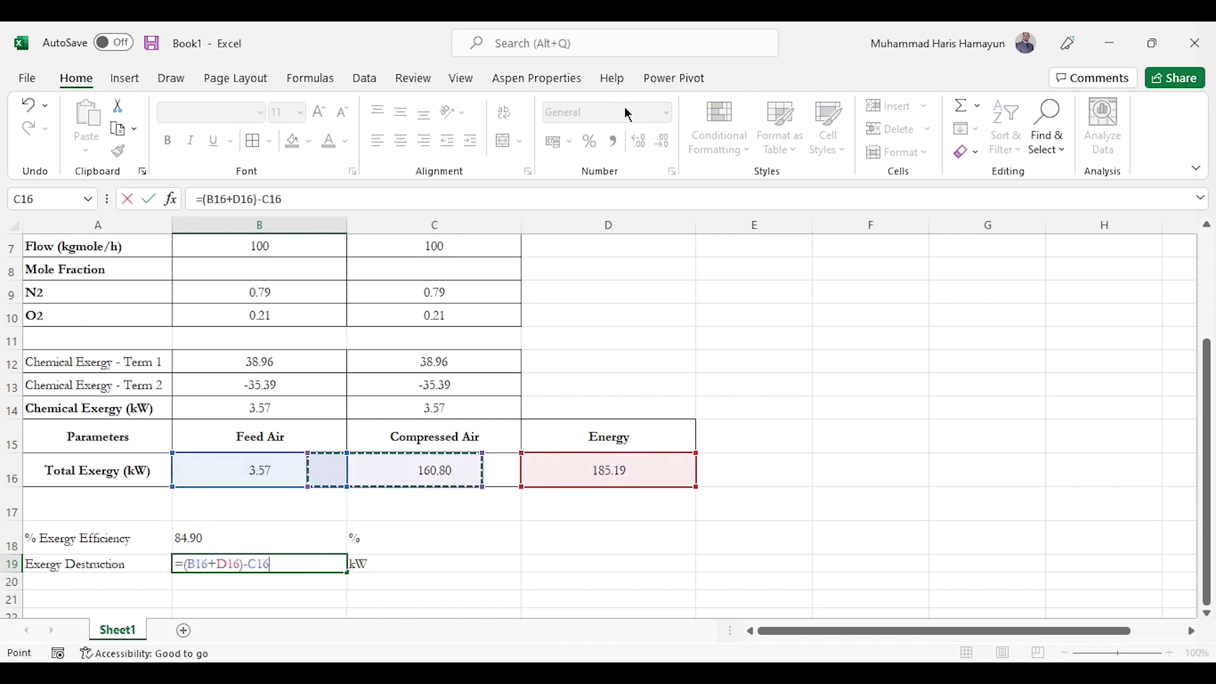
pyautogui.press('Return')
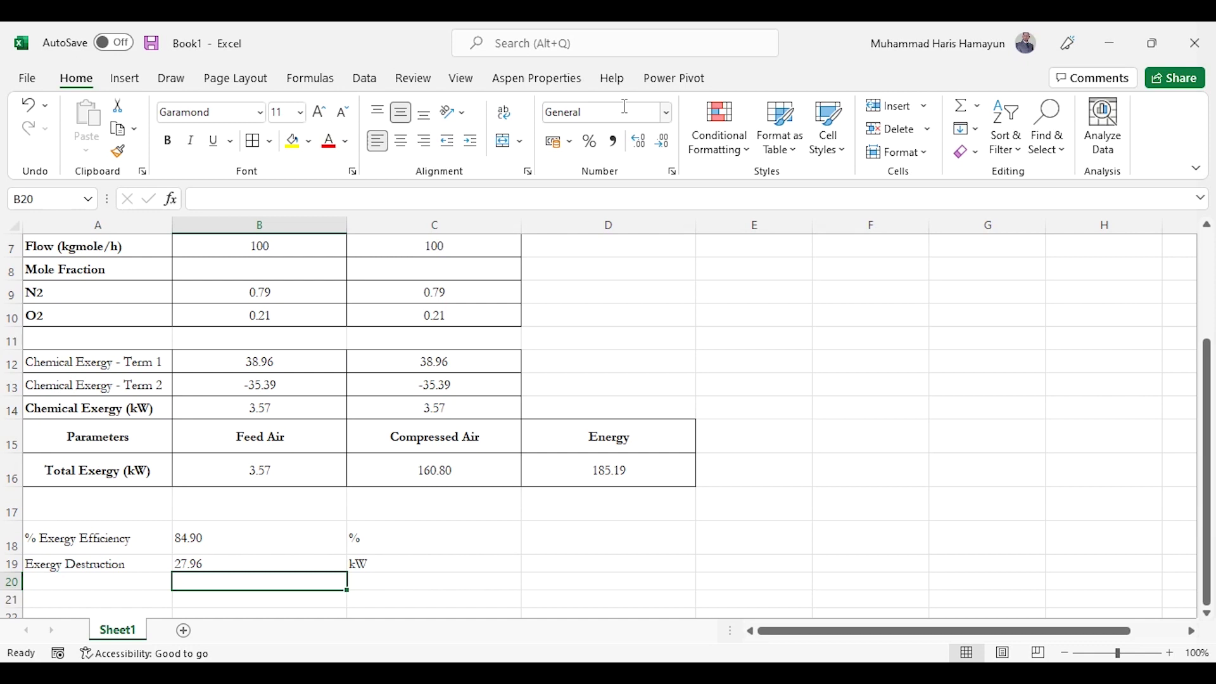
pyautogui.click(668, 527)
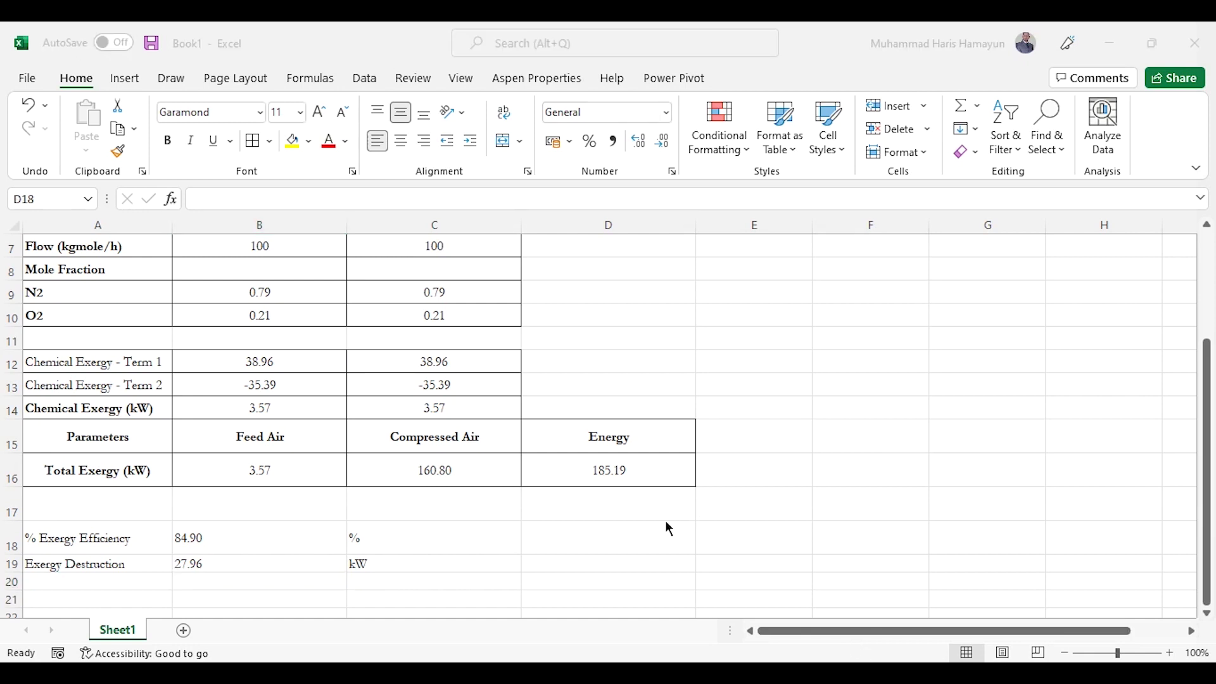
# - Enter the alternative efficiency formula =(C16)/(D16+B16)*100 in D18
pyautogui.click(597, 528)
pyautogui.write('=(')
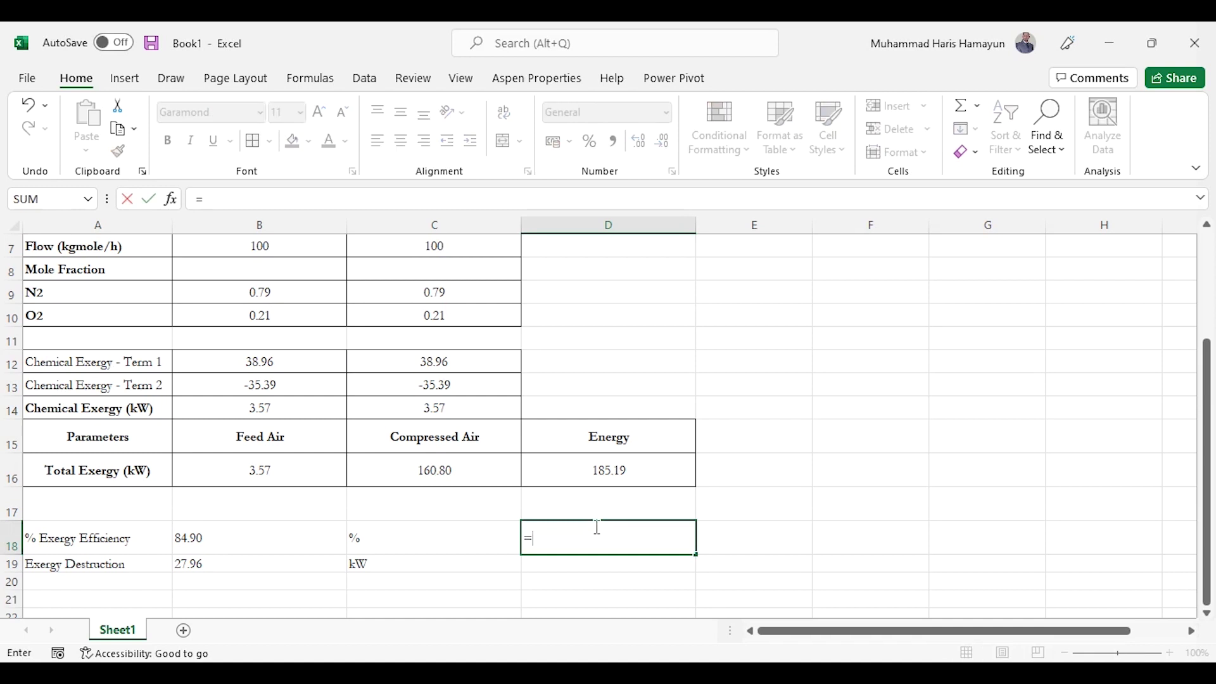
pyautogui.press('Up')
pyautogui.press('Up')
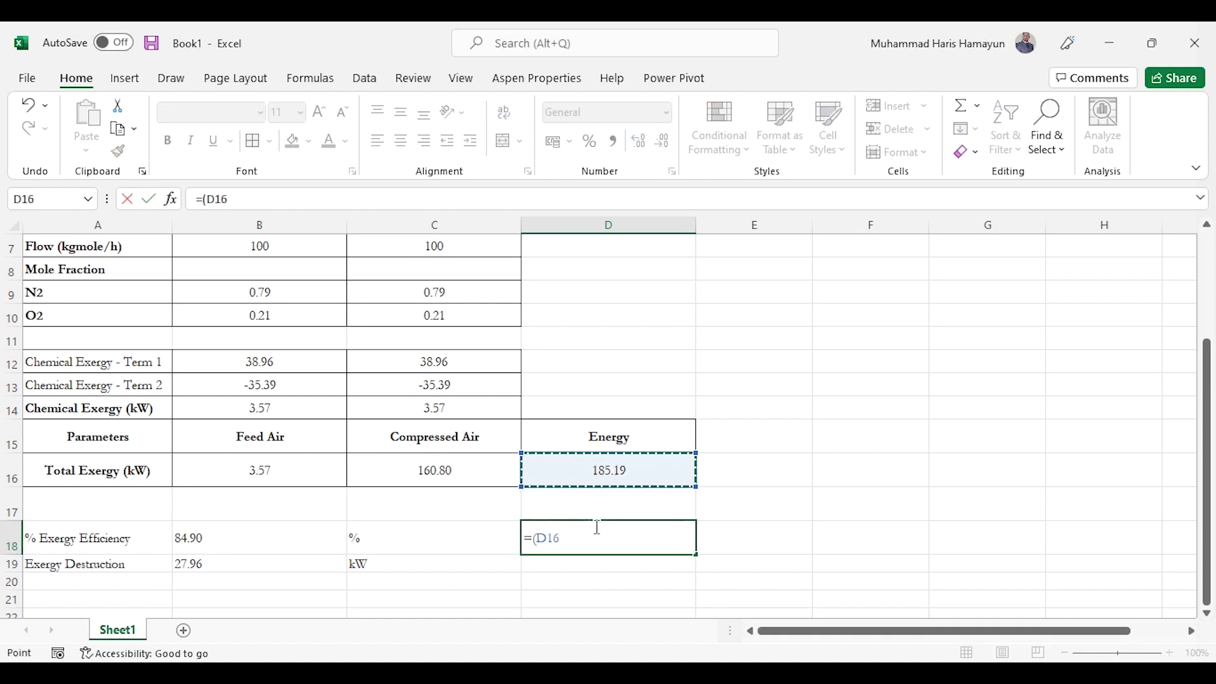
pyautogui.press('Left')
pyautogui.write(')/(')
pyautogui.press('Up')
pyautogui.press('Up')
pyautogui.write('+')
pyautogui.press('Up')
pyautogui.press('Up')
pyautogui.press('Left')
pyautogui.press('Left')
pyautogui.write(')*100')
pyautogui.press('Return')
# - Format the D18 result as Number so it reads 85.19
pyautogui.click(595, 526)
pyautogui.click(587, 112)
pyautogui.write('Number')
pyautogui.press('Return')
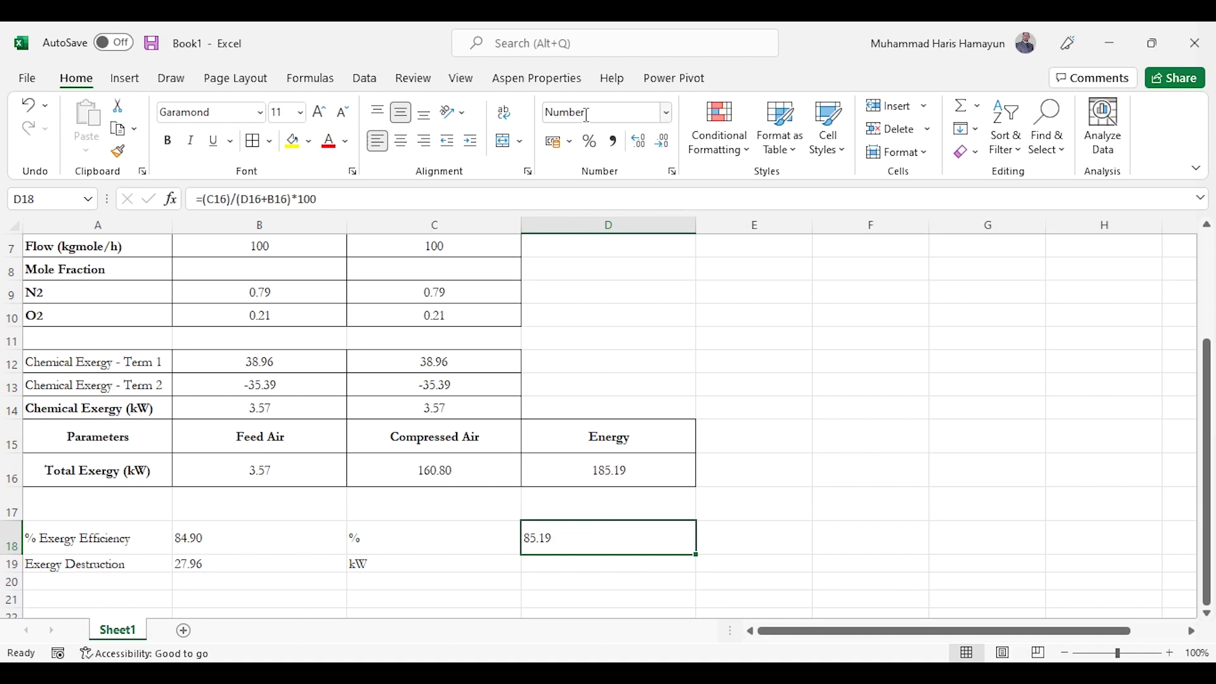
pyautogui.press('Left')
pyautogui.press('Left')
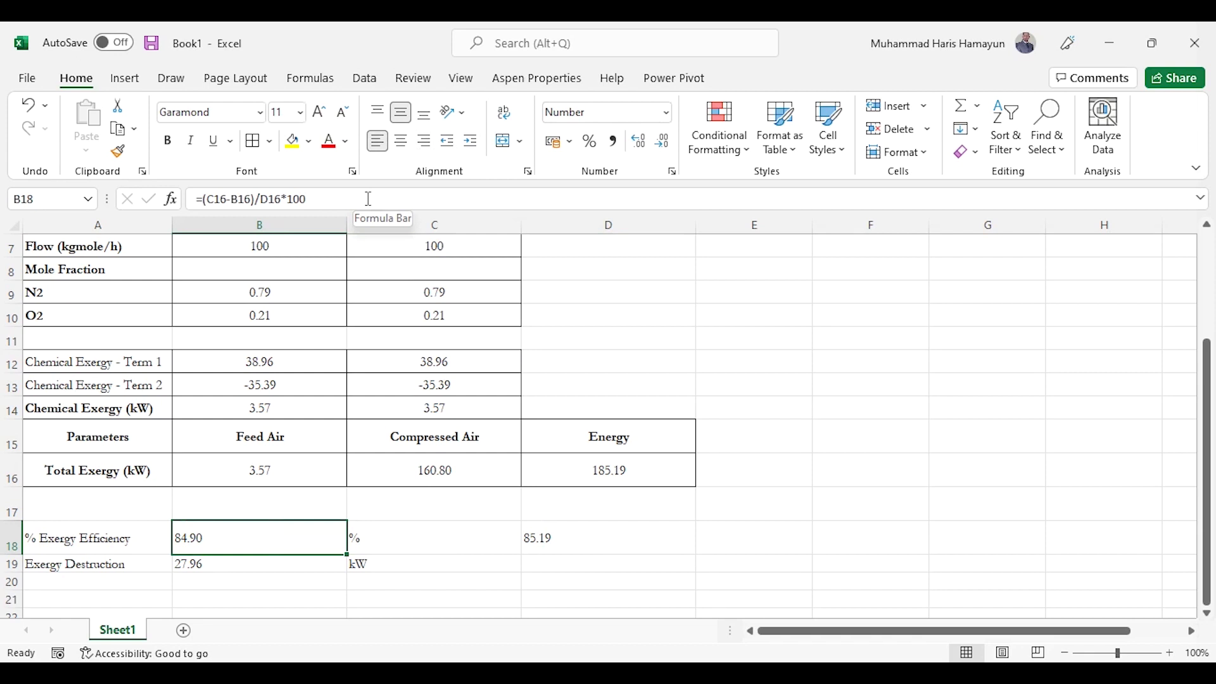
pyautogui.press('Down')
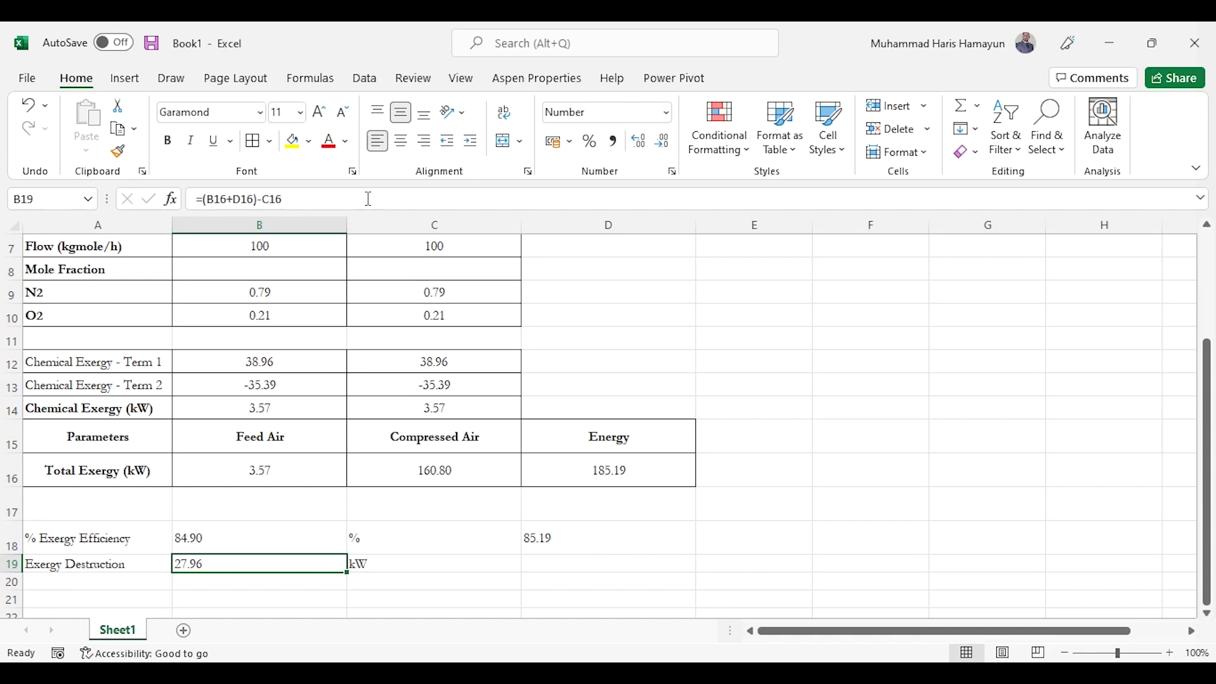
pyautogui.press('Up')
pyautogui.press('Up')
pyautogui.press('Up')
pyautogui.press('Up')
pyautogui.press('Up')
pyautogui.press('Up')
pyautogui.press('Up')
pyautogui.press('Up')
pyautogui.press('Up')
pyautogui.press('Up')
pyautogui.press('Up')
pyautogui.press('Up')
pyautogui.press('Up')
pyautogui.press('Up')
pyautogui.press('Up')
pyautogui.press('Up')
pyautogui.press('Up')
pyautogui.press('Up')
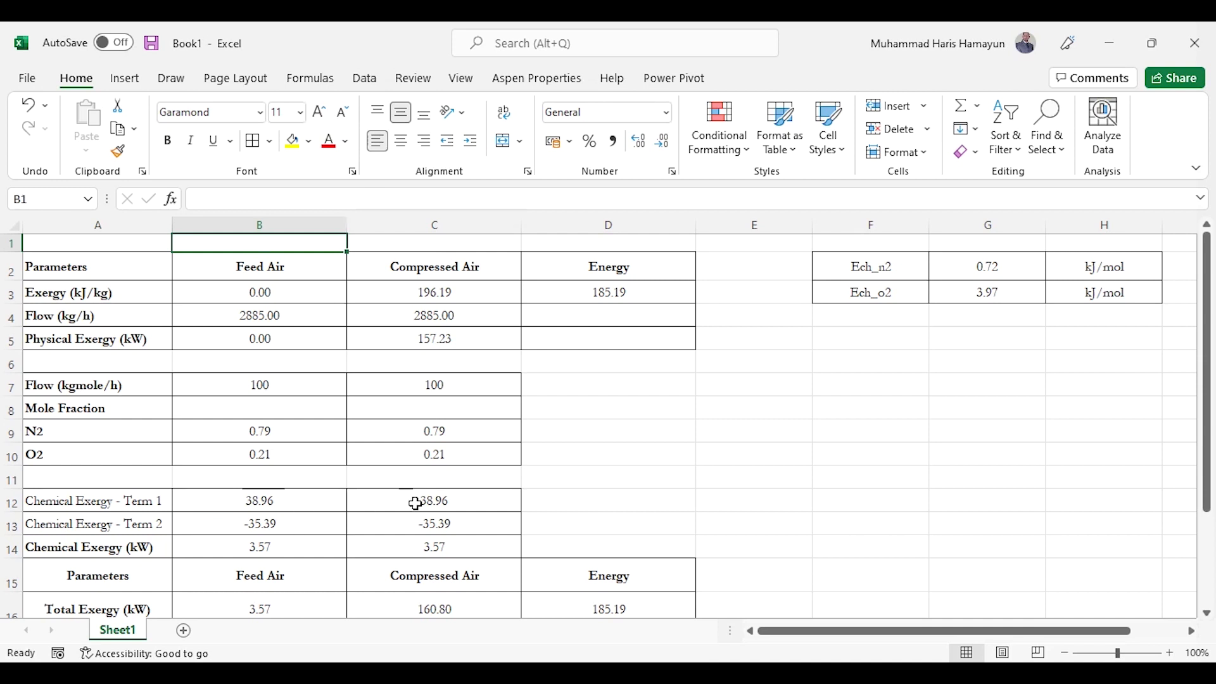
pyautogui.click(317, 502)
pyautogui.press('Right')
pyautogui.press('Left')
pyautogui.press('Down')
pyautogui.press('Right')
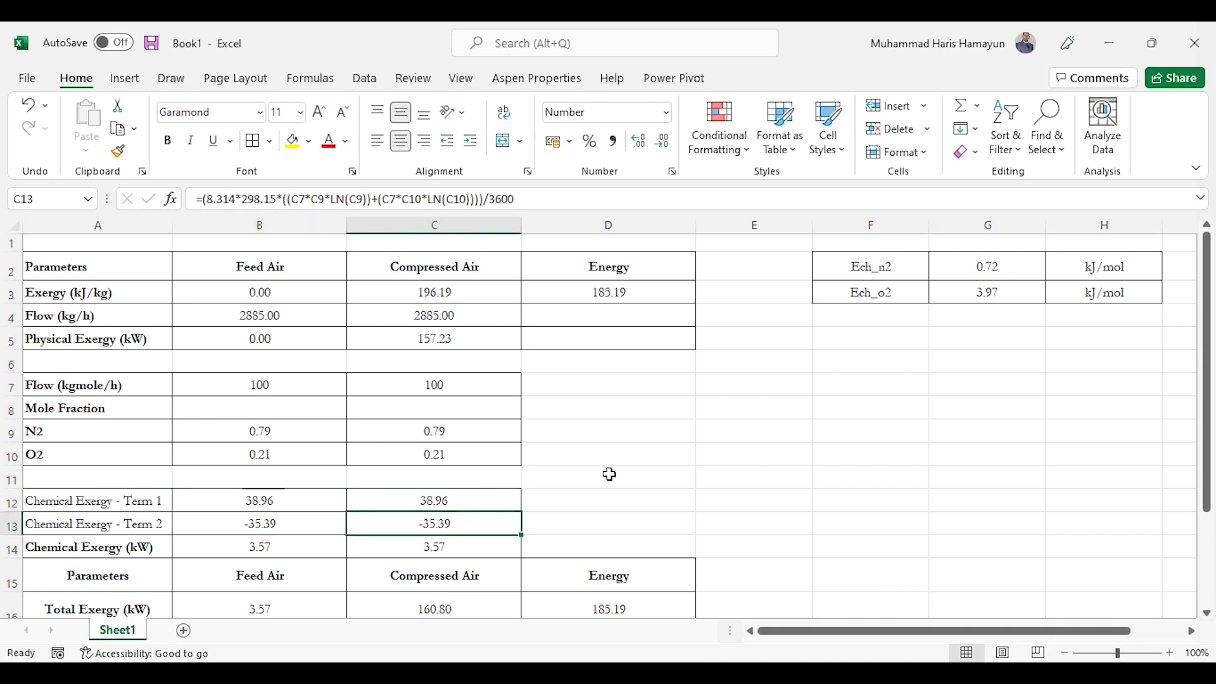
pyautogui.press('Down')
pyautogui.press('Left')
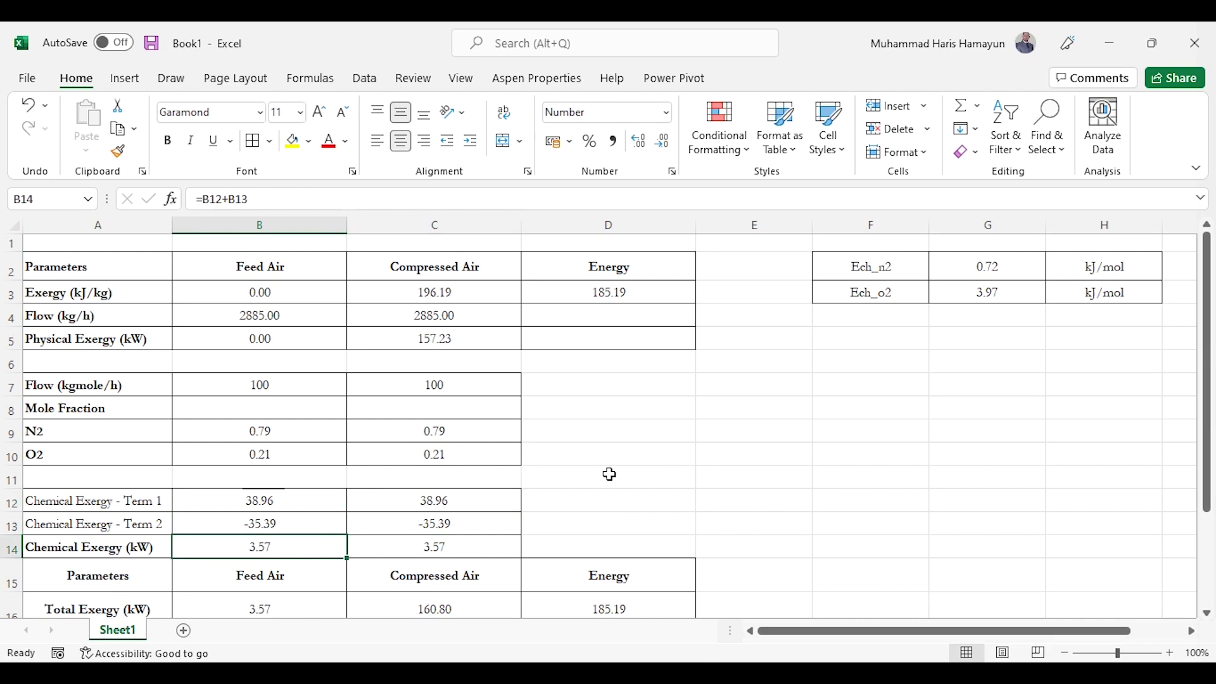